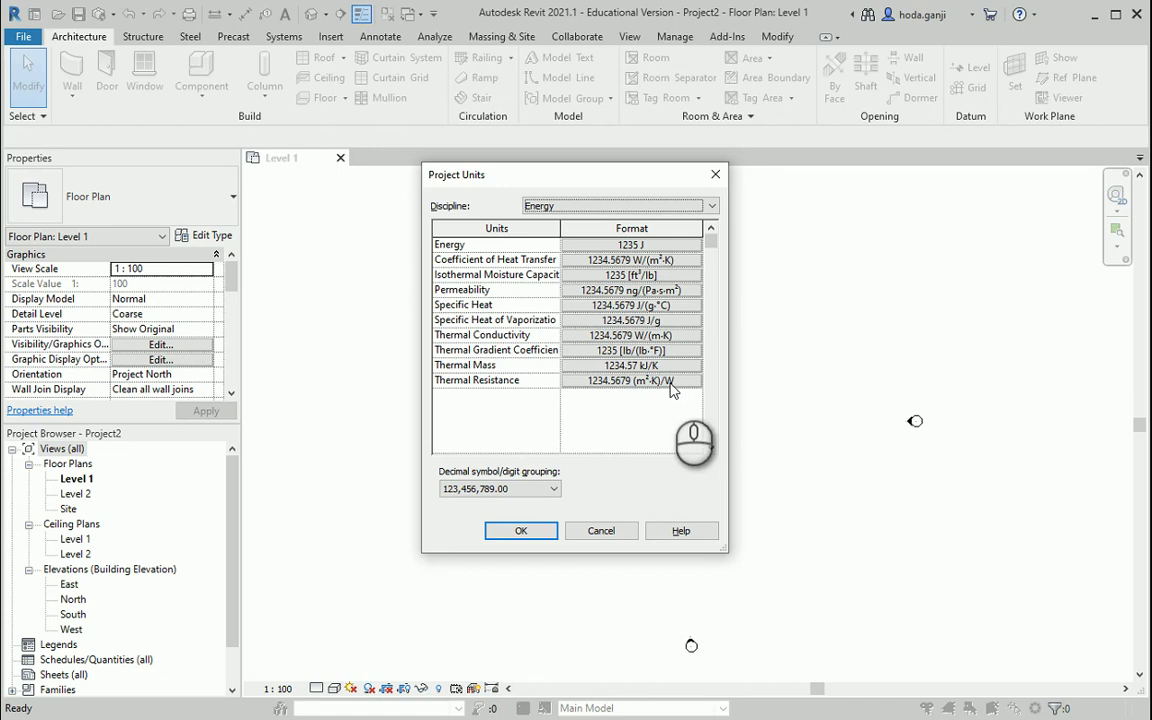
- Set Energy thermal resistance units to square metre kelvins per watt with 0.0001 rounding
{"action": "left_click", "coordinate": [693, 382]}
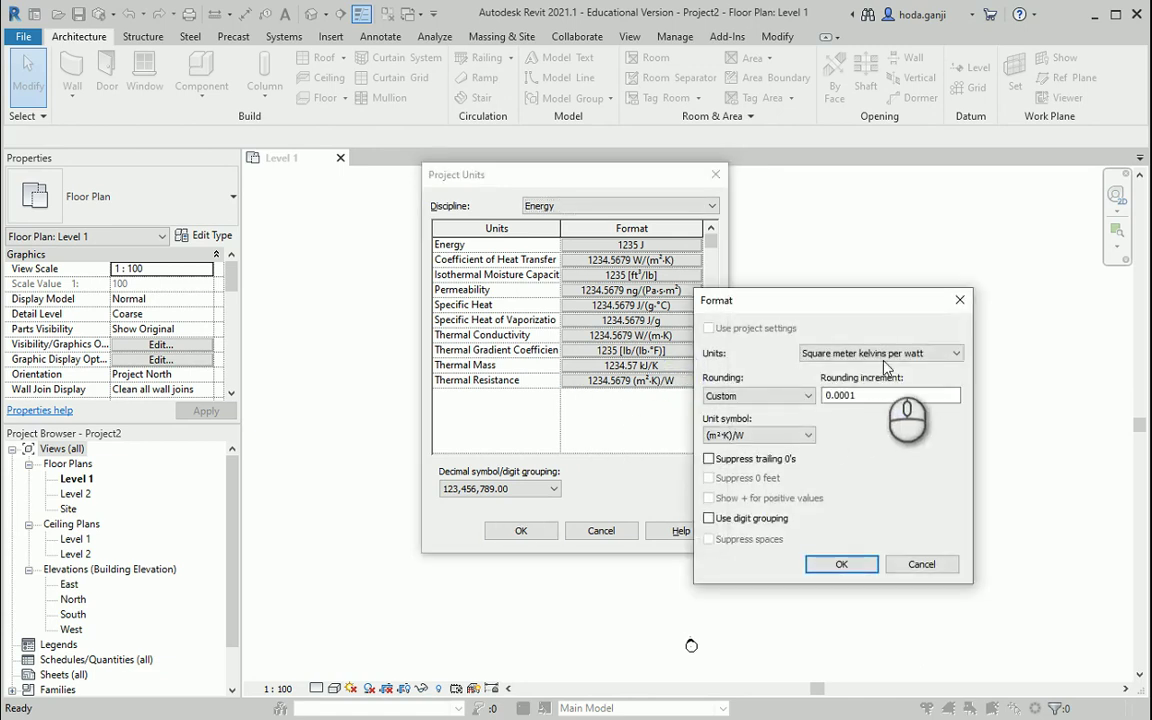
{"action": "left_click", "coordinate": [940, 354]}
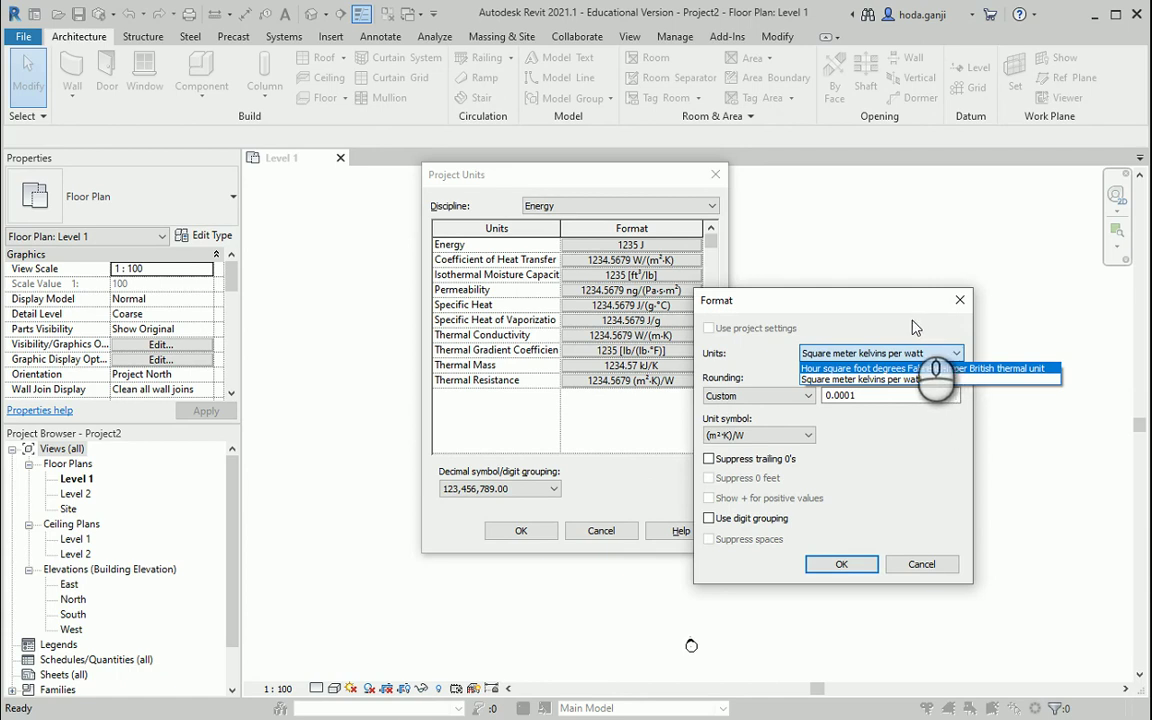
{"action": "left_click", "coordinate": [898, 350]}
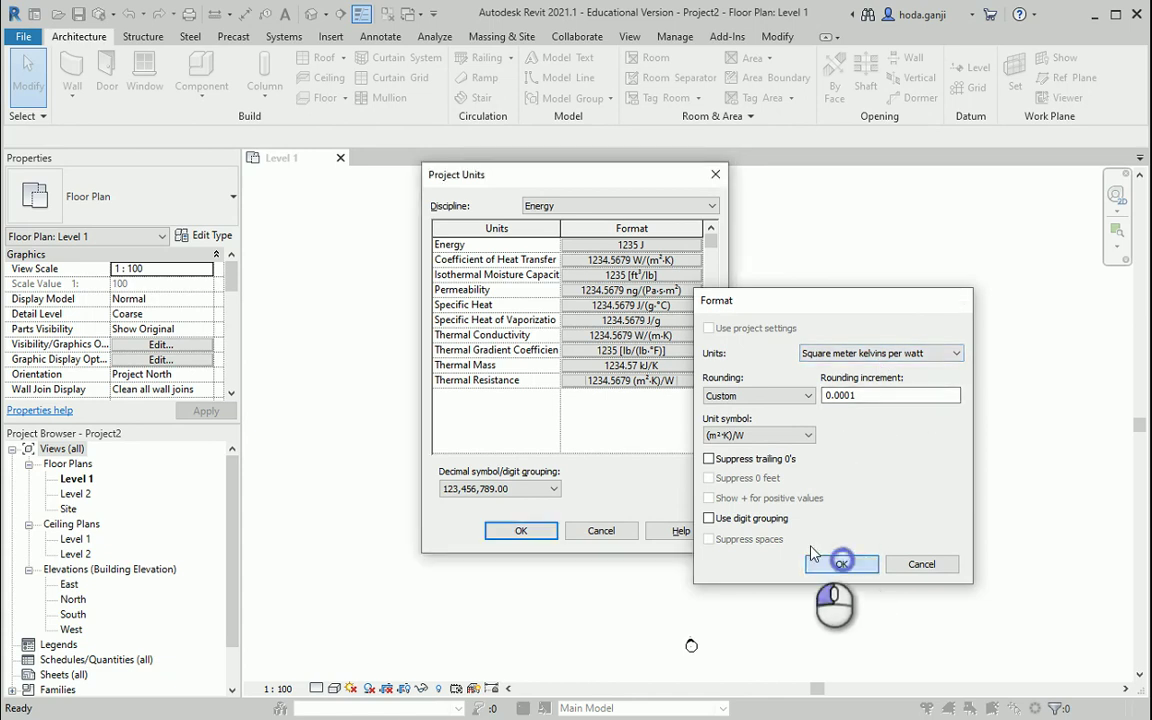
{"action": "left_click", "coordinate": [841, 564]}
- Confirm project units, then duplicate the Generic - 200mm wall type as Wall-RSI-3.85
{"action": "left_click", "coordinate": [532, 530]}
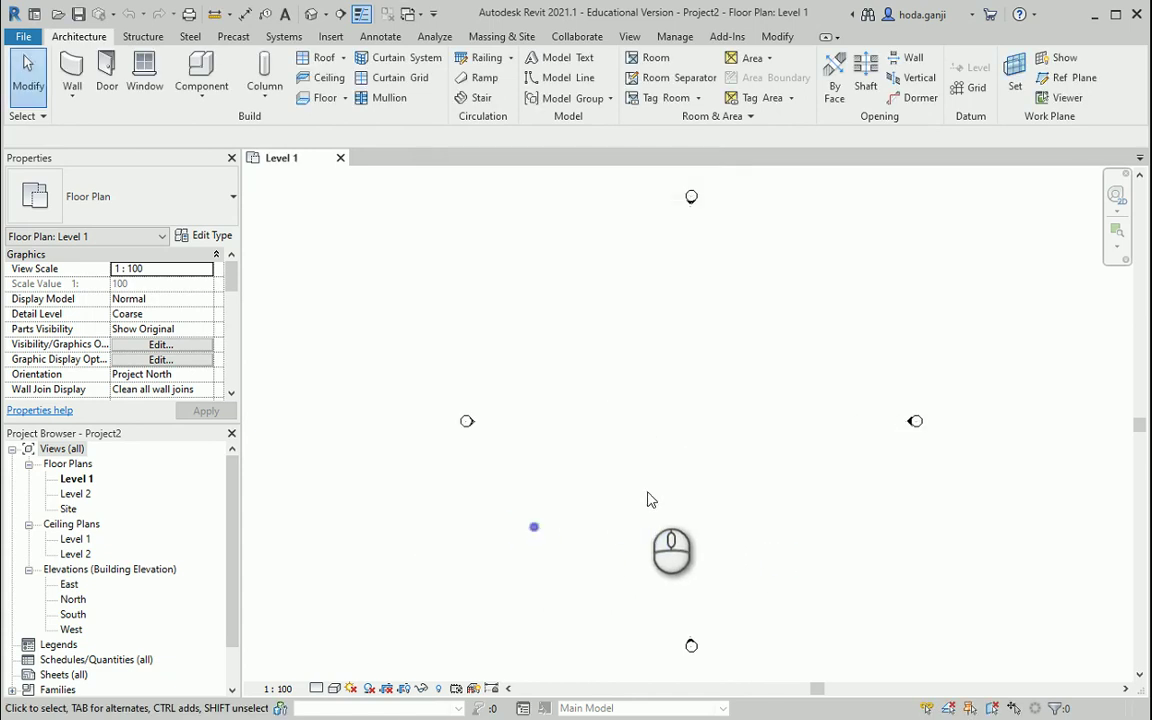
{"action": "scroll", "coordinate": [717, 418], "scroll_direction": "up", "scroll_amount": 1}
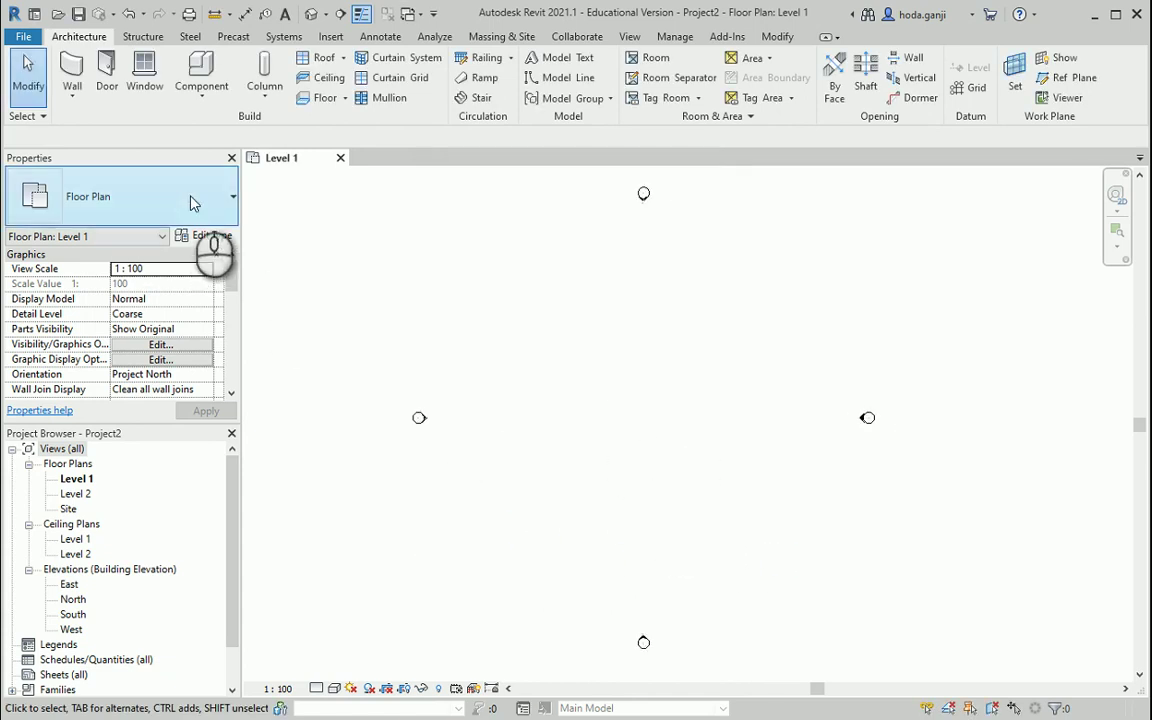
{"action": "left_click", "coordinate": [72, 98]}
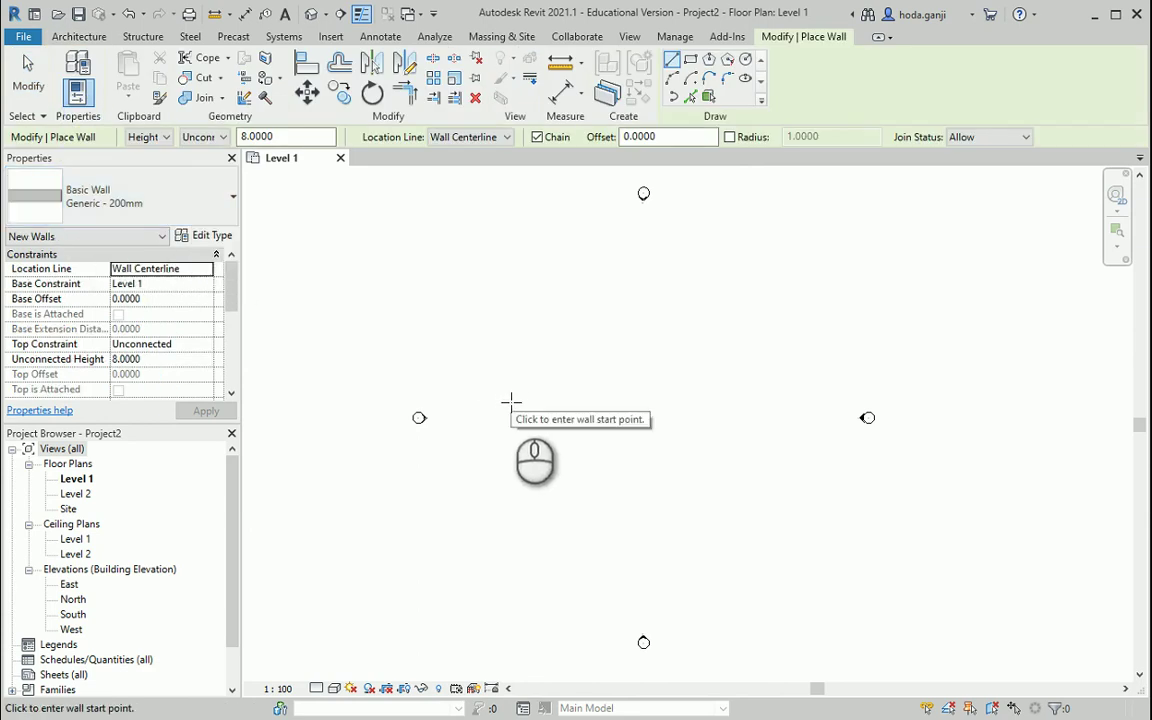
{"action": "left_click", "coordinate": [222, 236]}
{"action": "left_click", "coordinate": [798, 226]}
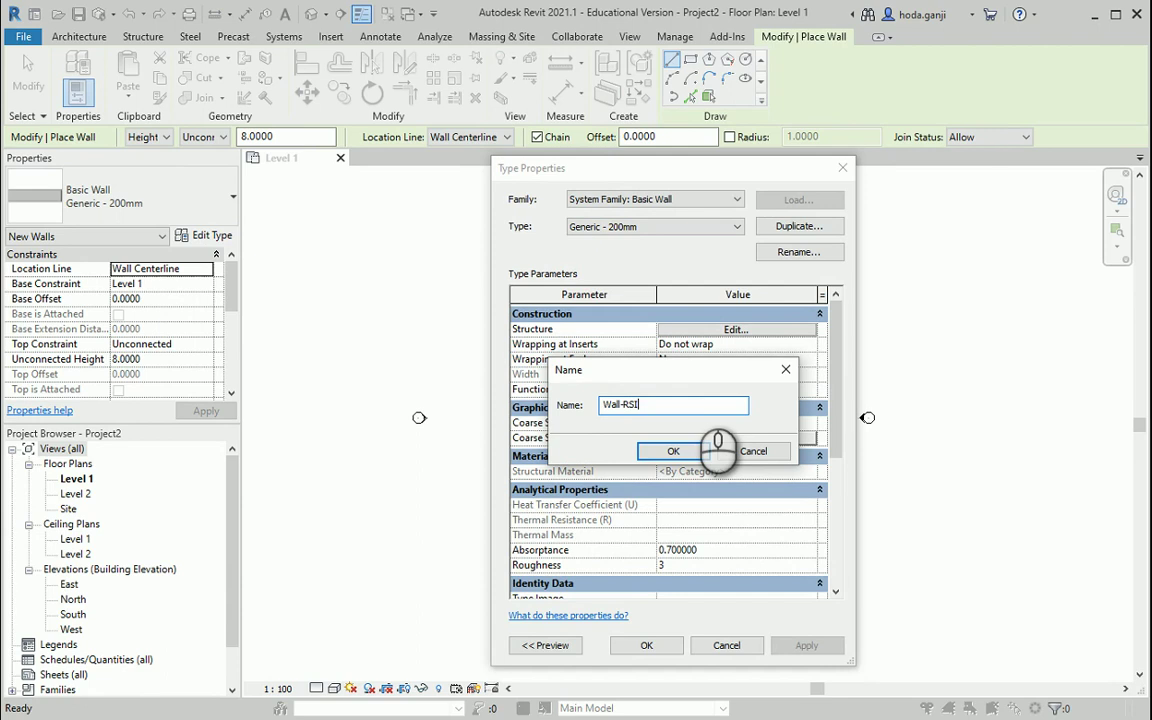
{"action": "type", "text": "Wall-RSI2"}
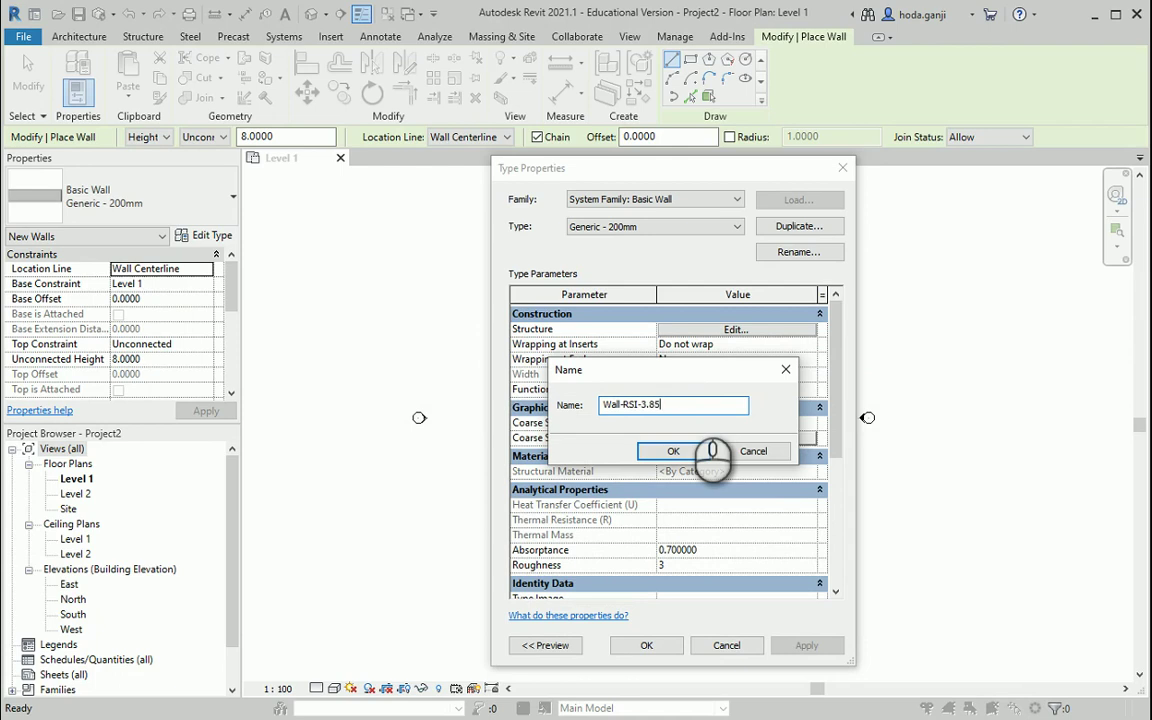
{"action": "left_click", "coordinate": [668, 451]}
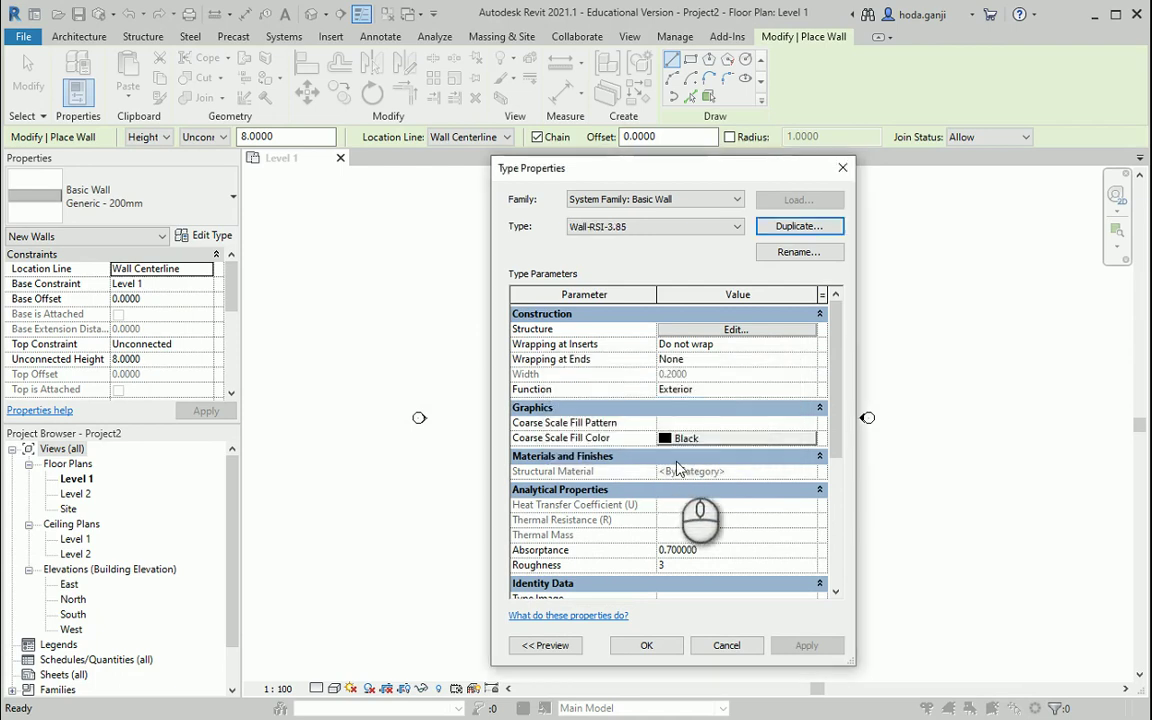
- Open the Wall-RSI-3.85 assembly layers and review the exterior air film entry in Excel
{"action": "left_click", "coordinate": [739, 336]}
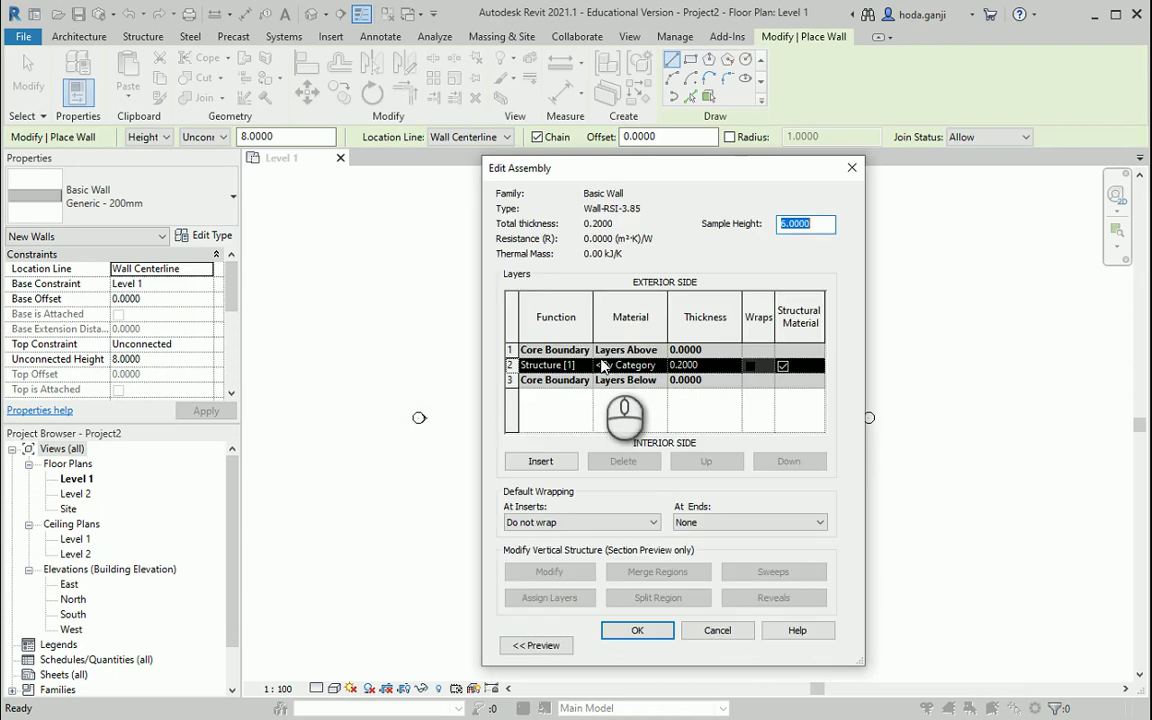
{"action": "left_click_drag", "start_coordinate": [651, 174], "coordinate": [439, 181]}
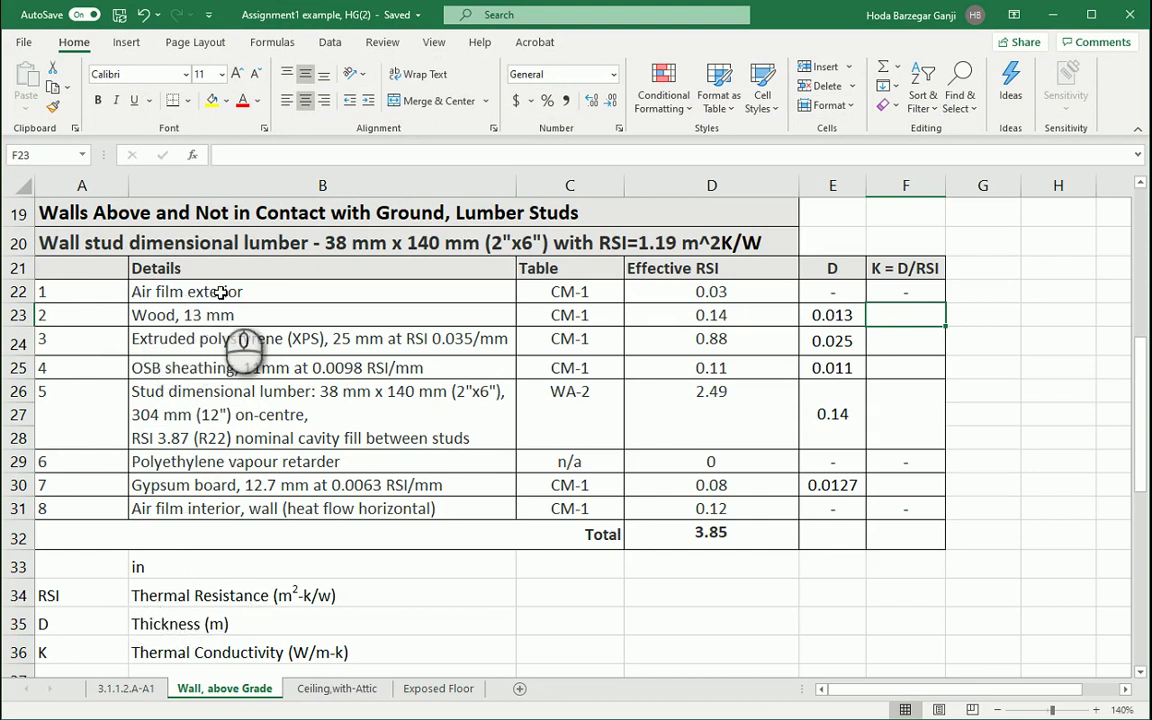
{"action": "left_click", "coordinate": [163, 291]}
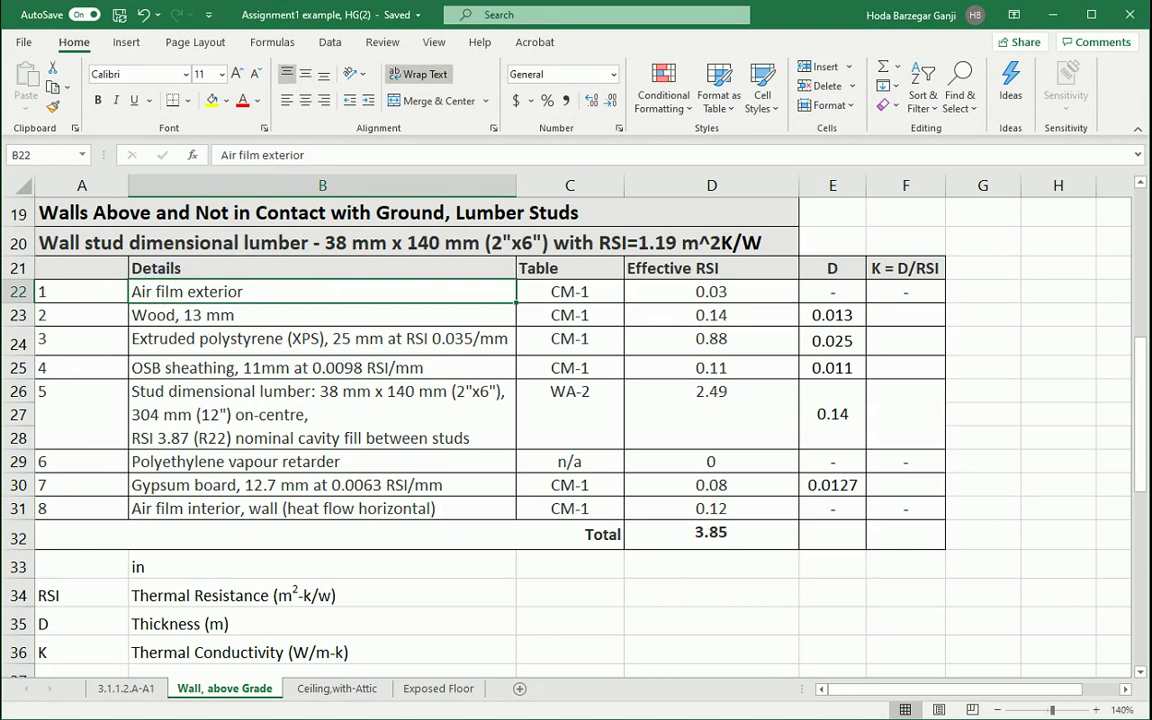
{"action": "key", "text": "alt+Tab"}
{"action": "key", "text": "alt+Tab"}
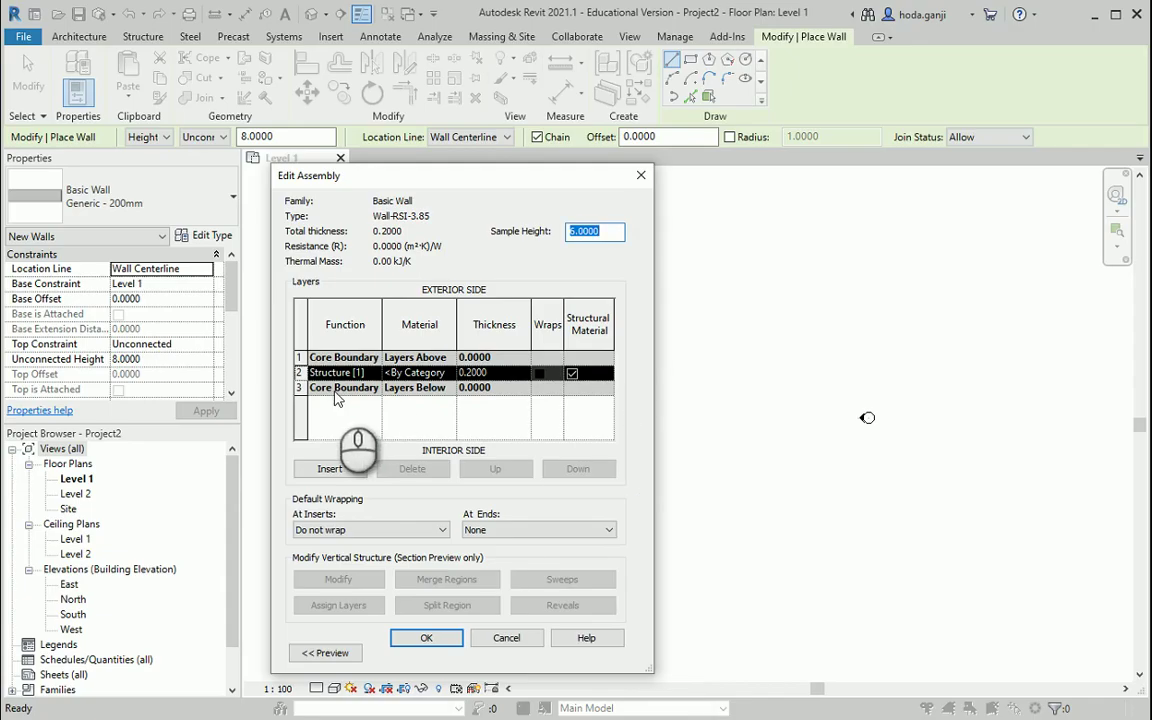
- Add a top exterior Thermal/Air Layer [3] layer using the Air material
{"action": "left_click", "coordinate": [331, 469]}
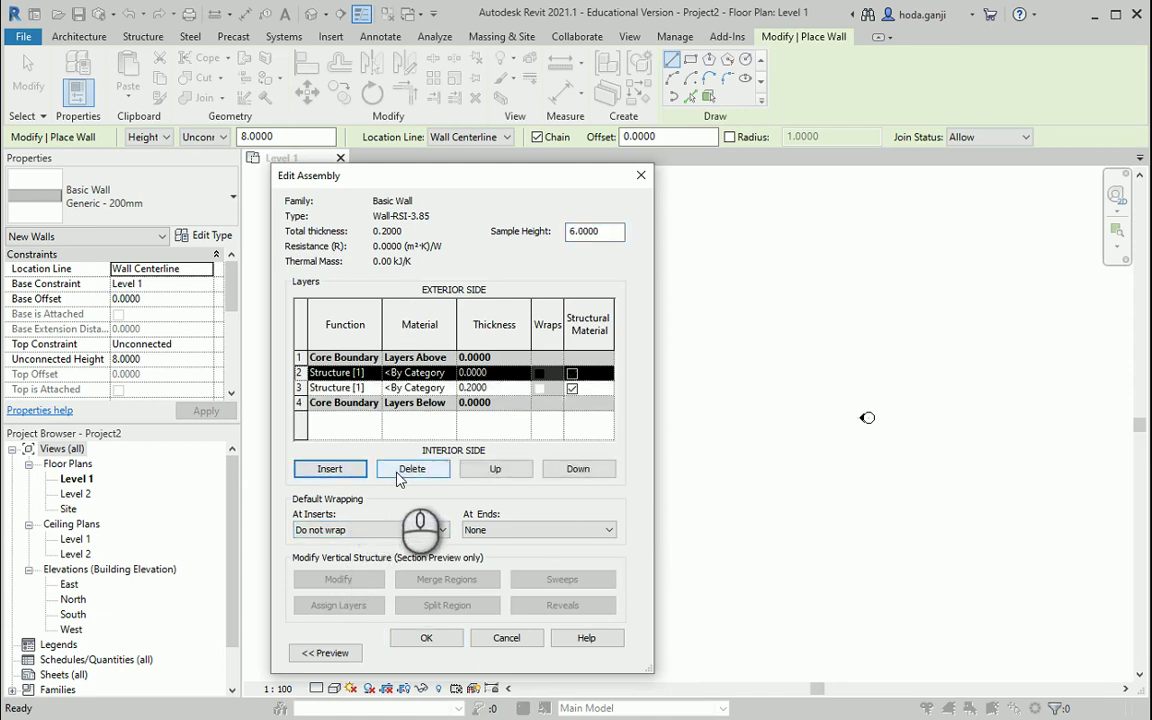
{"action": "left_click", "coordinate": [494, 469]}
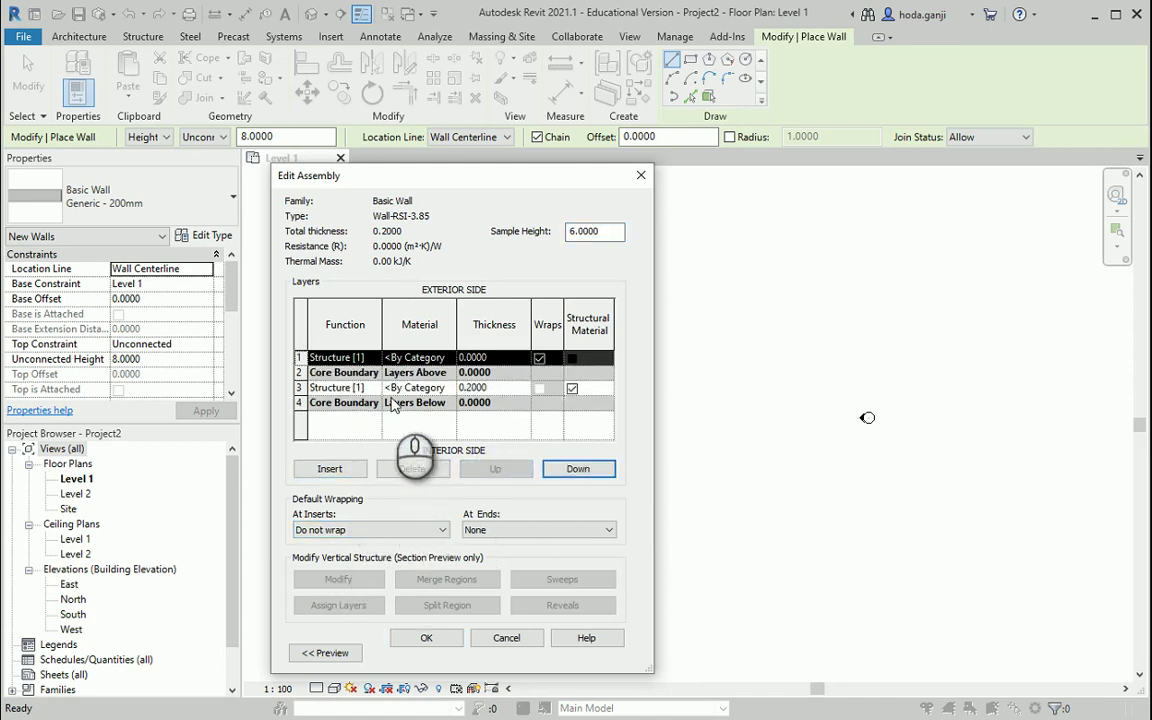
{"action": "left_click", "coordinate": [373, 364]}
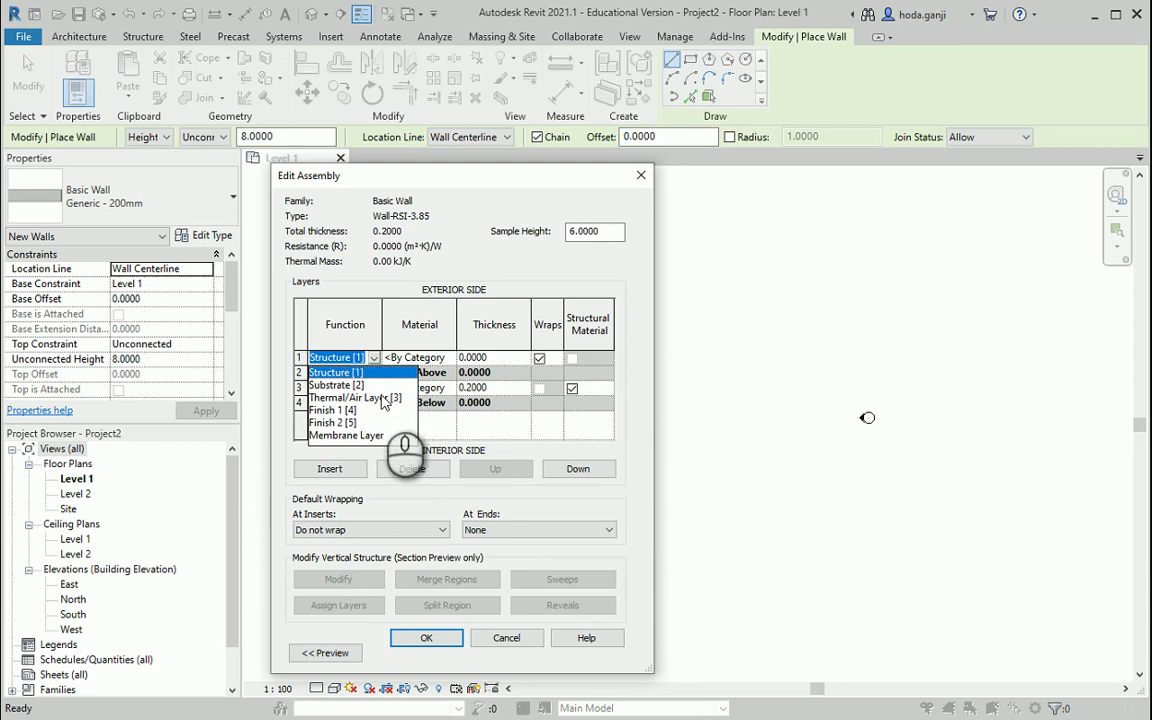
{"action": "left_click", "coordinate": [383, 400]}
{"action": "left_click", "coordinate": [450, 359]}
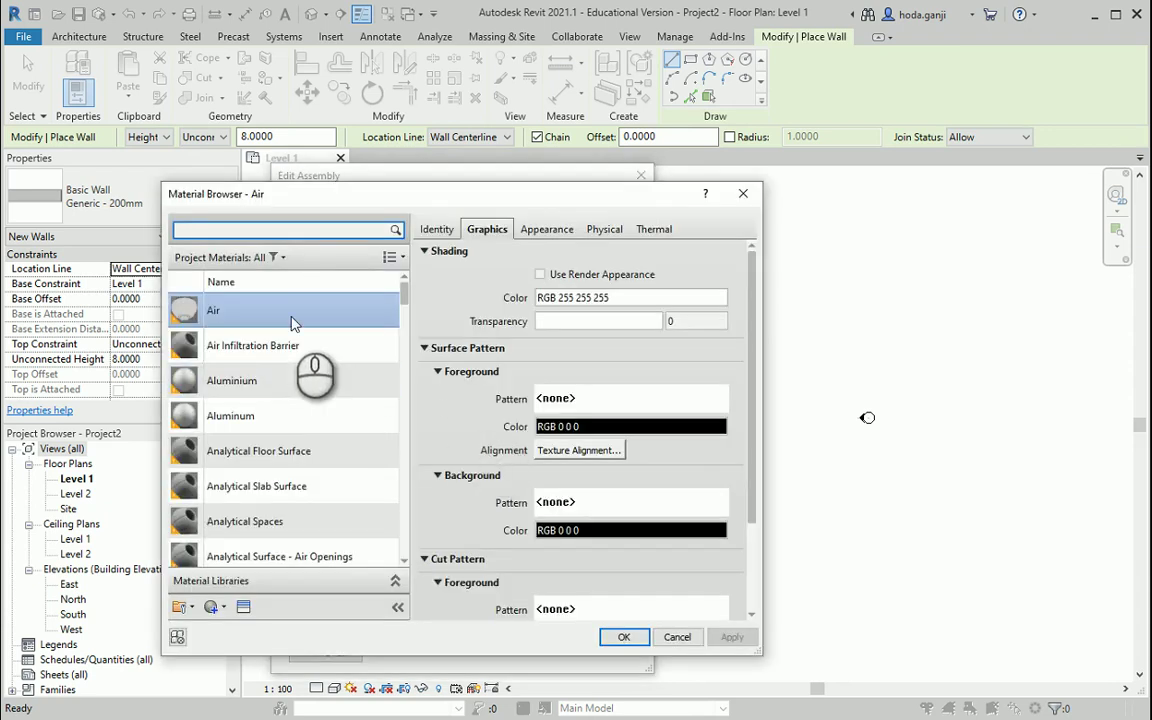
{"action": "left_click", "coordinate": [655, 229]}
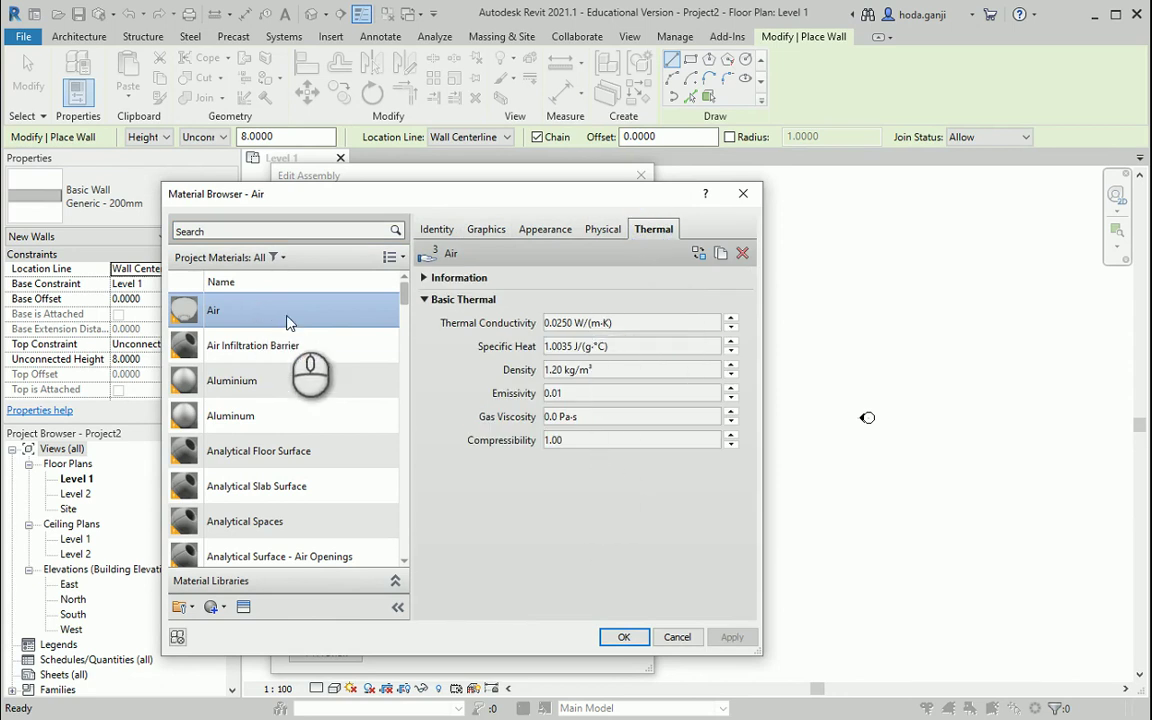
{"action": "left_click", "coordinate": [621, 637]}
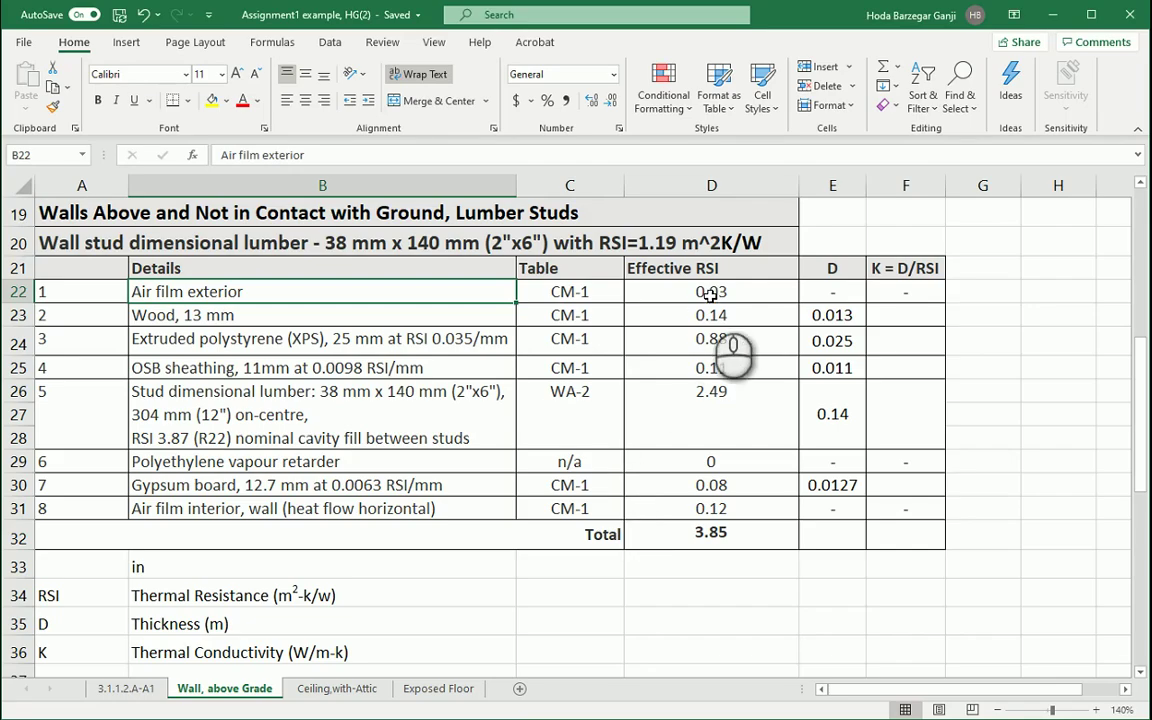
- Check air film RSIs 0.03 and 0.12 in Excel and set the air layer thickness to 0.0010
{"action": "left_click", "coordinate": [676, 293]}
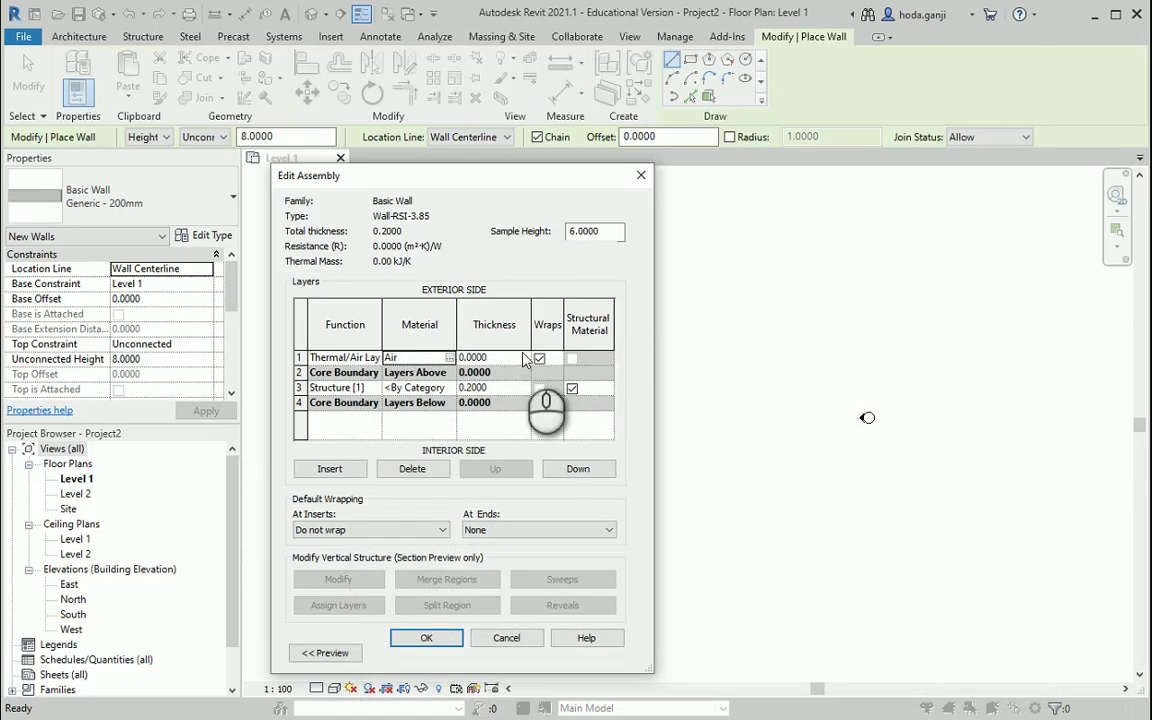
{"action": "left_click", "coordinate": [500, 357]}
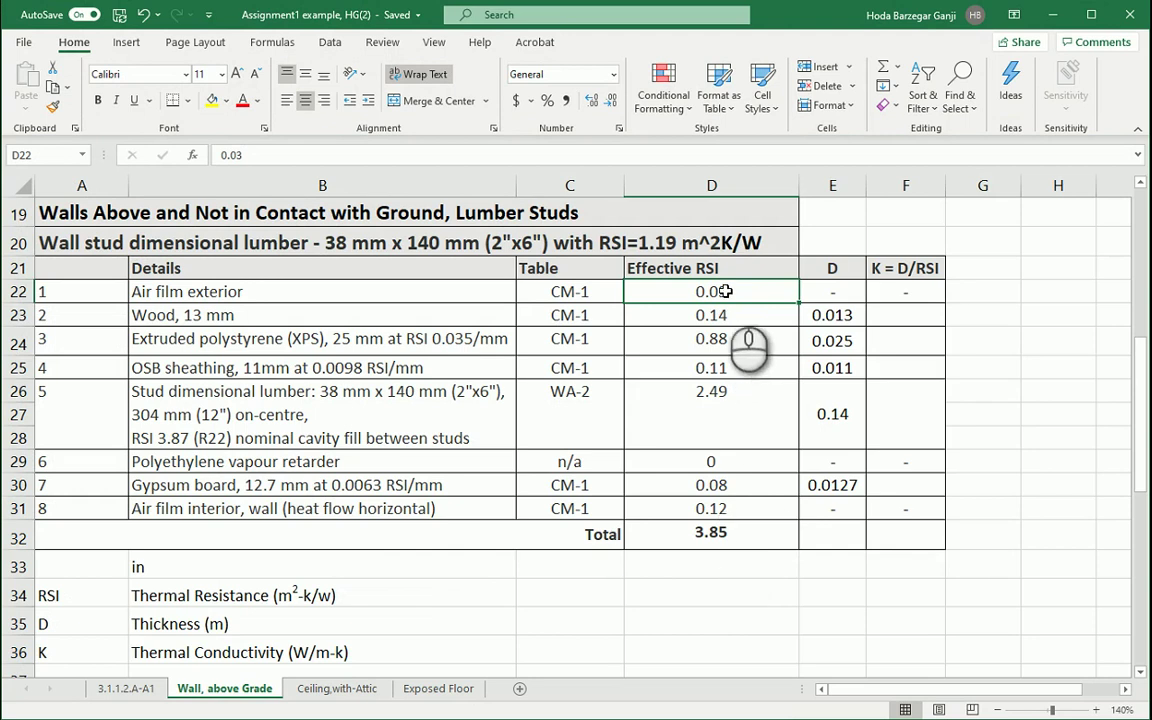
{"action": "left_click", "coordinate": [715, 509]}
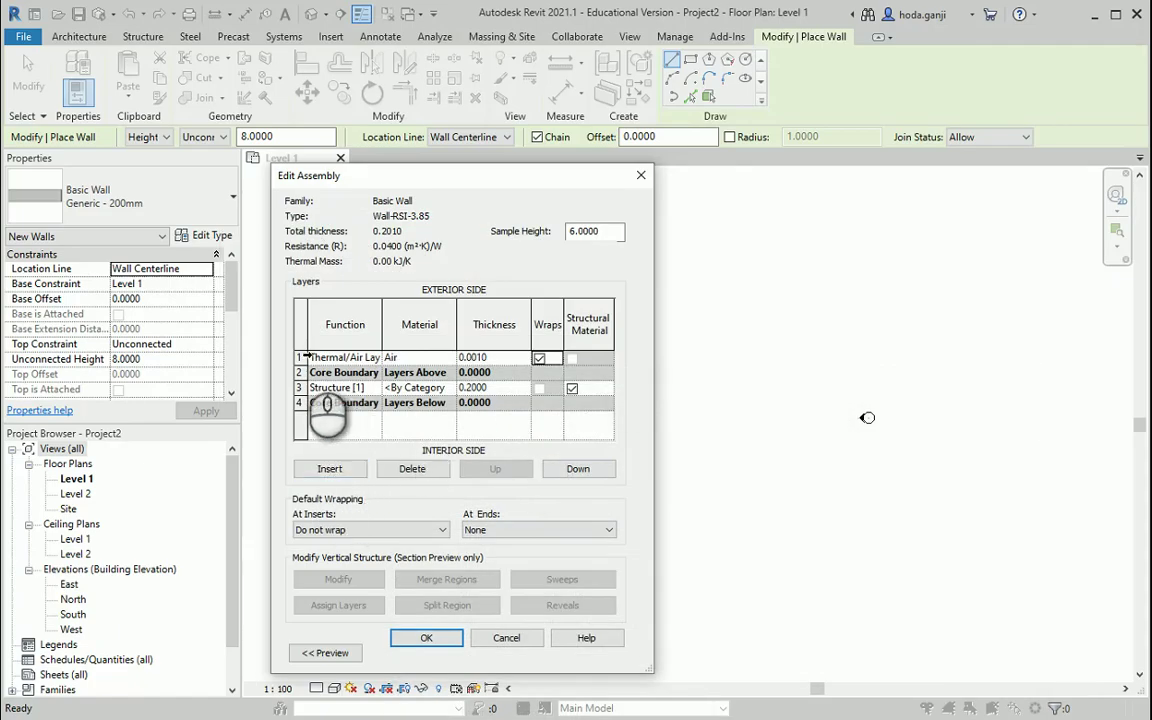
- Insert a new layer above the core boundary with function Finish 1 [4]
{"action": "left_click", "coordinate": [299, 387]}
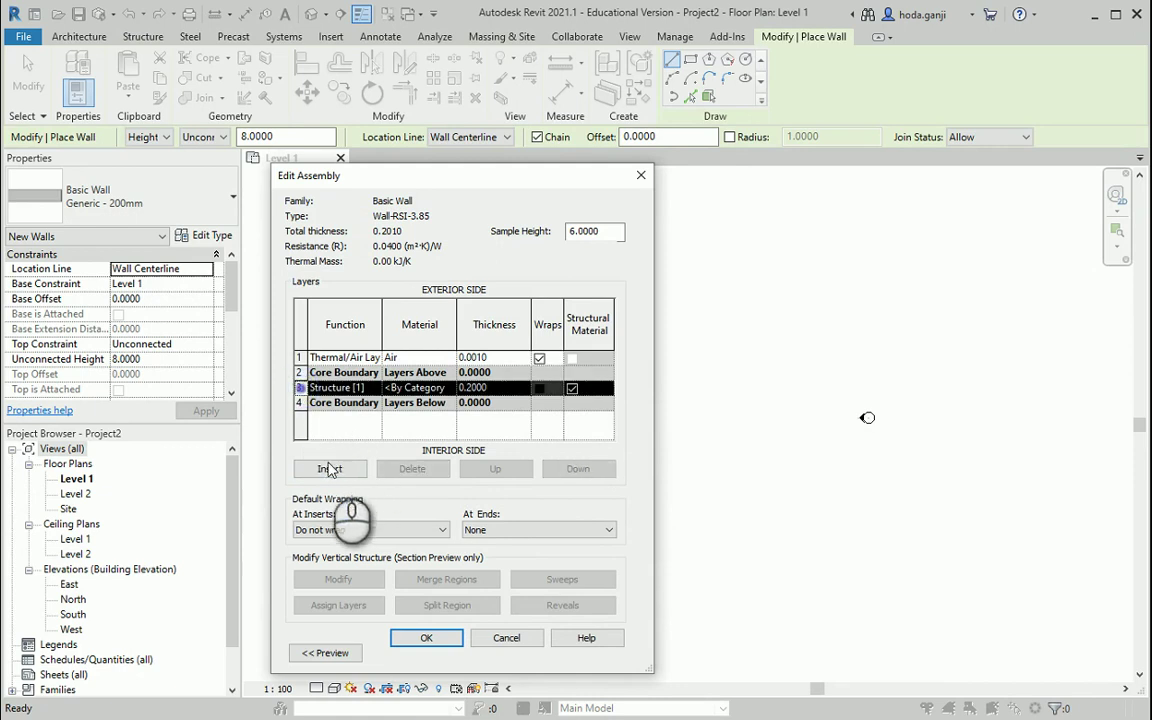
{"action": "left_click", "coordinate": [329, 468]}
{"action": "left_click", "coordinate": [495, 468]}
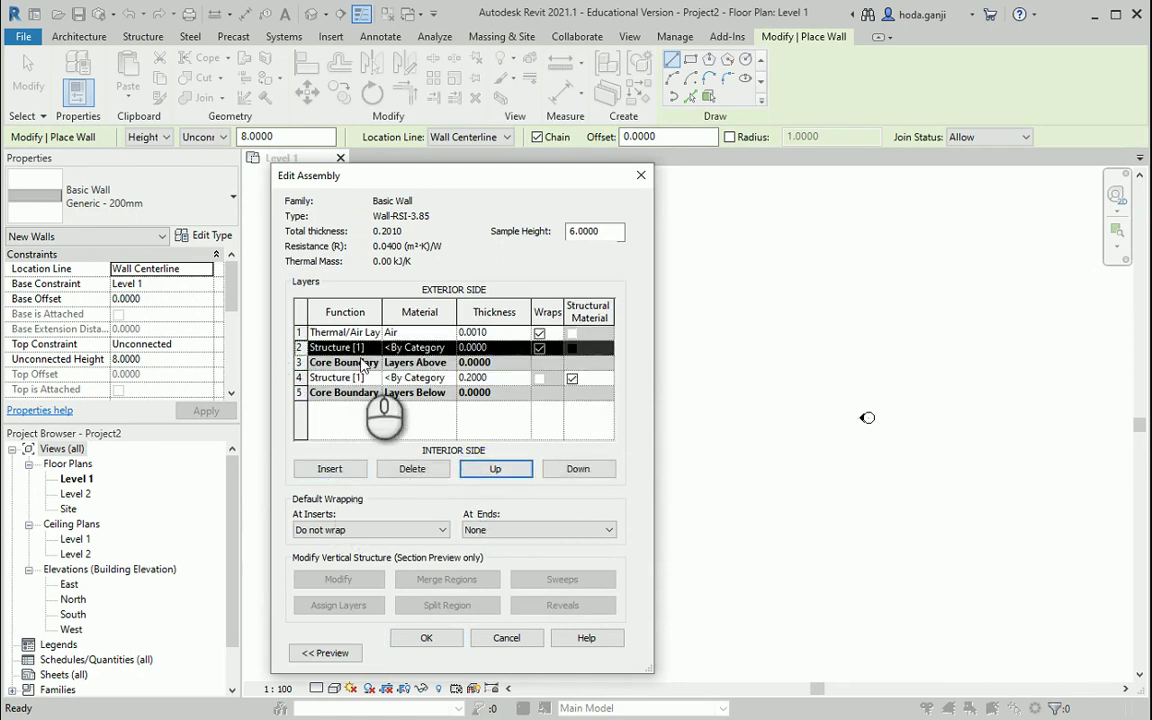
{"action": "left_click", "coordinate": [372, 348]}
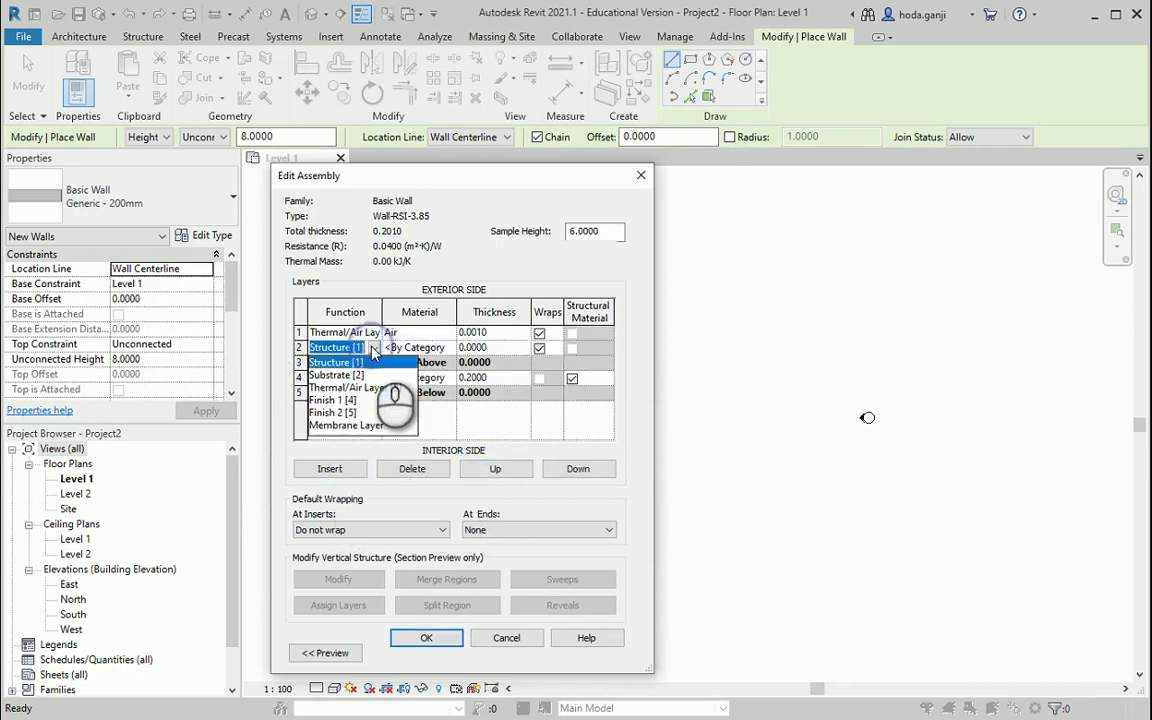
{"action": "left_click", "coordinate": [333, 399]}
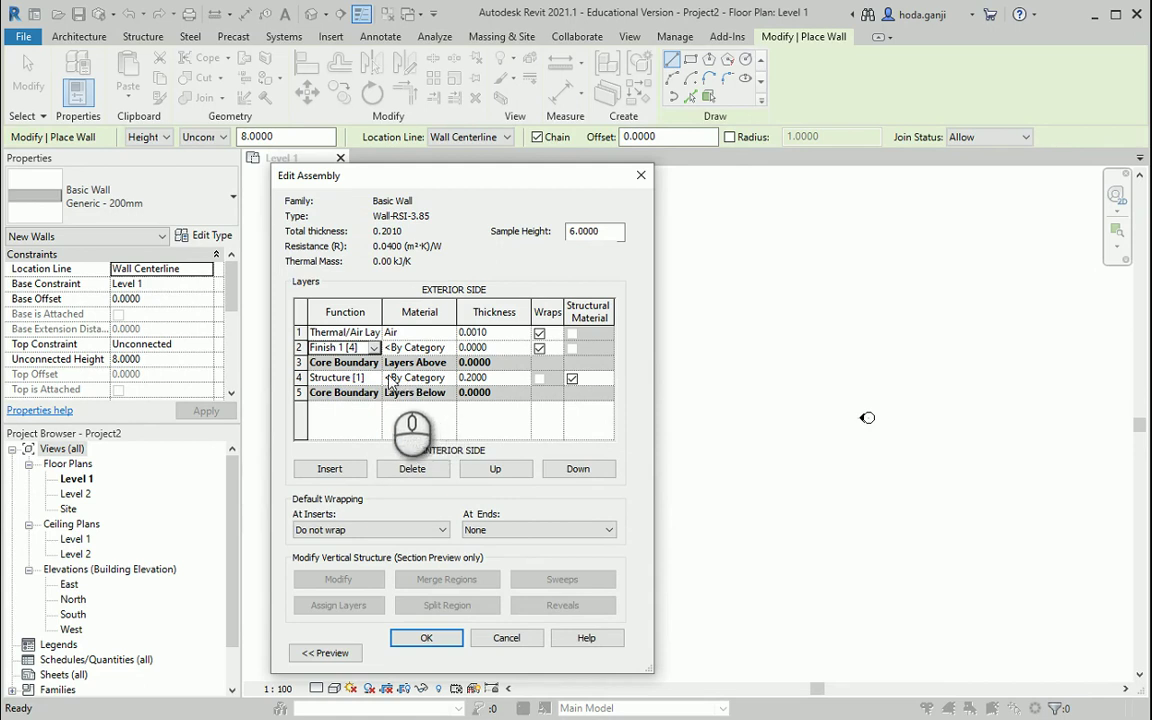
{"action": "left_click", "coordinate": [373, 347]}
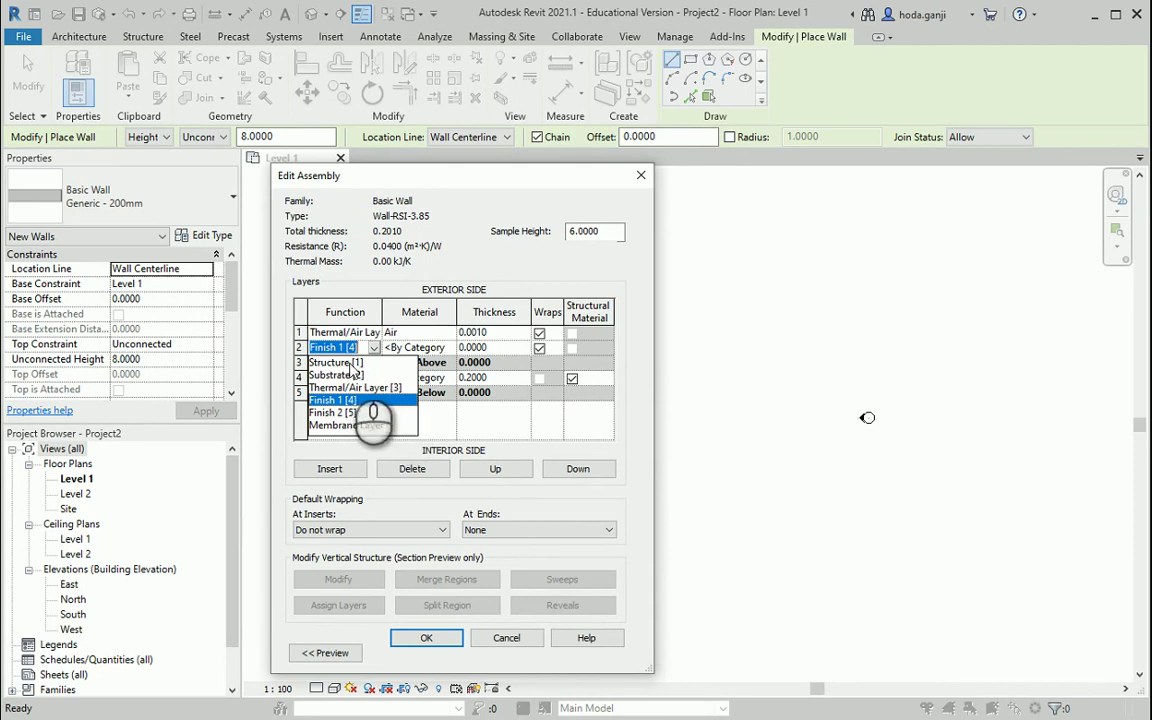
{"action": "key", "text": "Escape"}
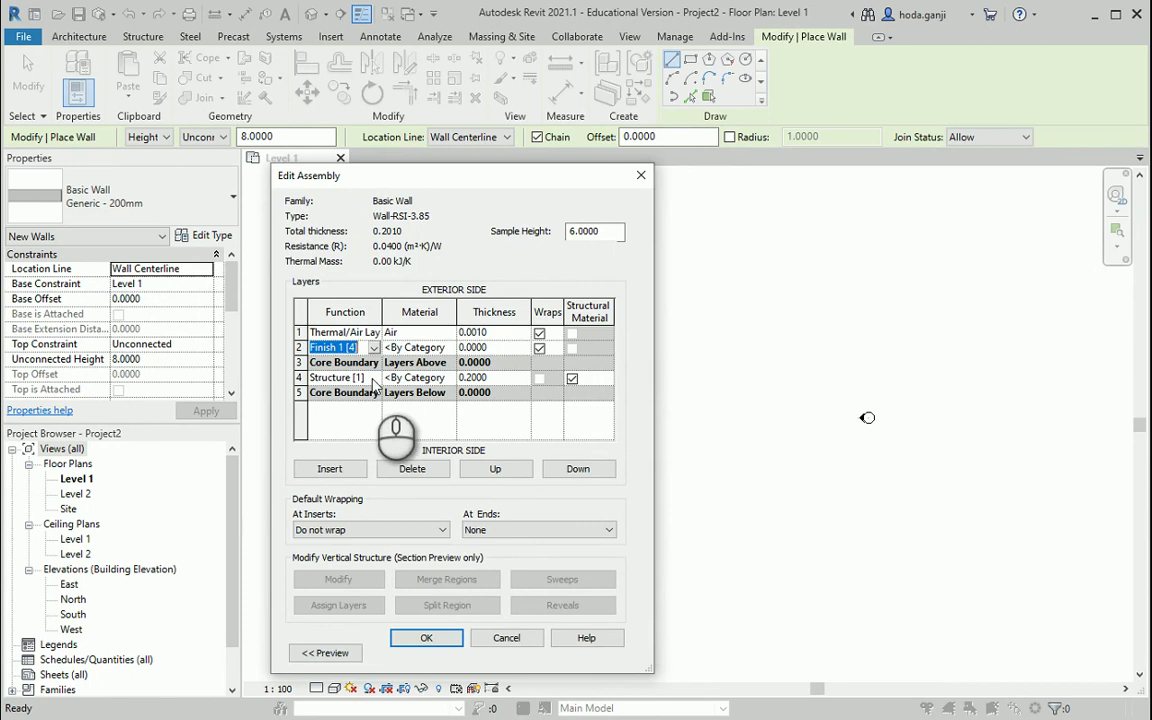
- Keep the core layer as Structure [1], give the finish layer 0.013 thickness, and browse its materials
{"action": "left_click", "coordinate": [373, 379]}
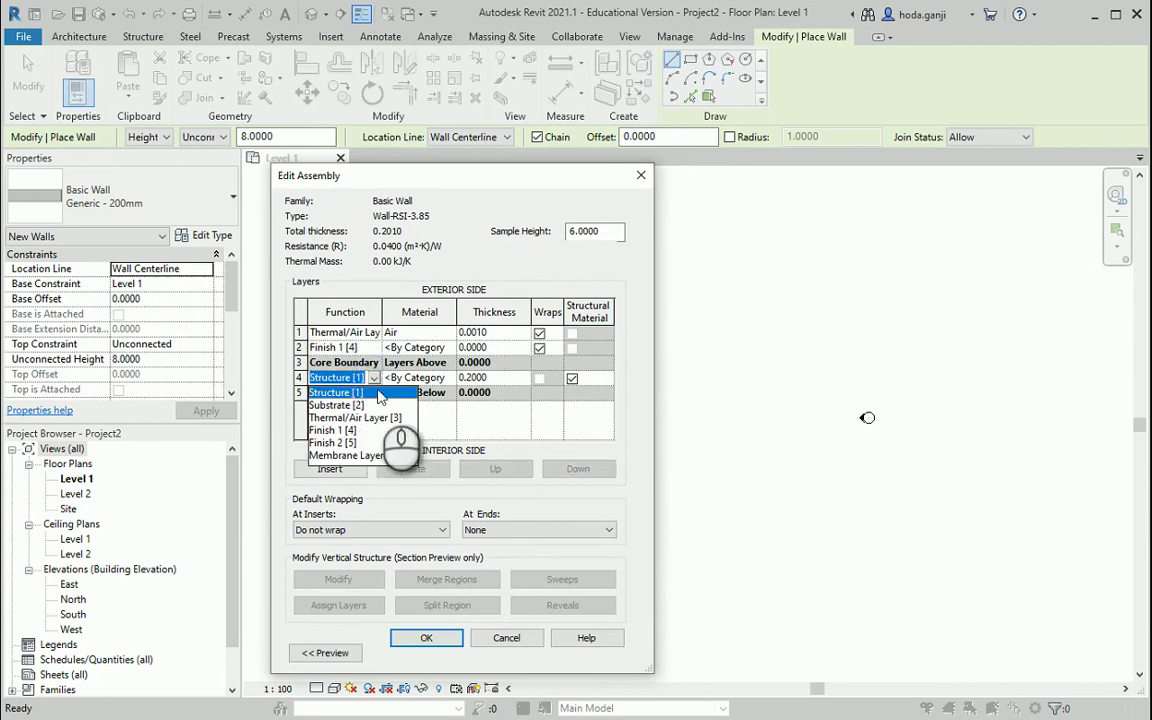
{"action": "left_click", "coordinate": [404, 255]}
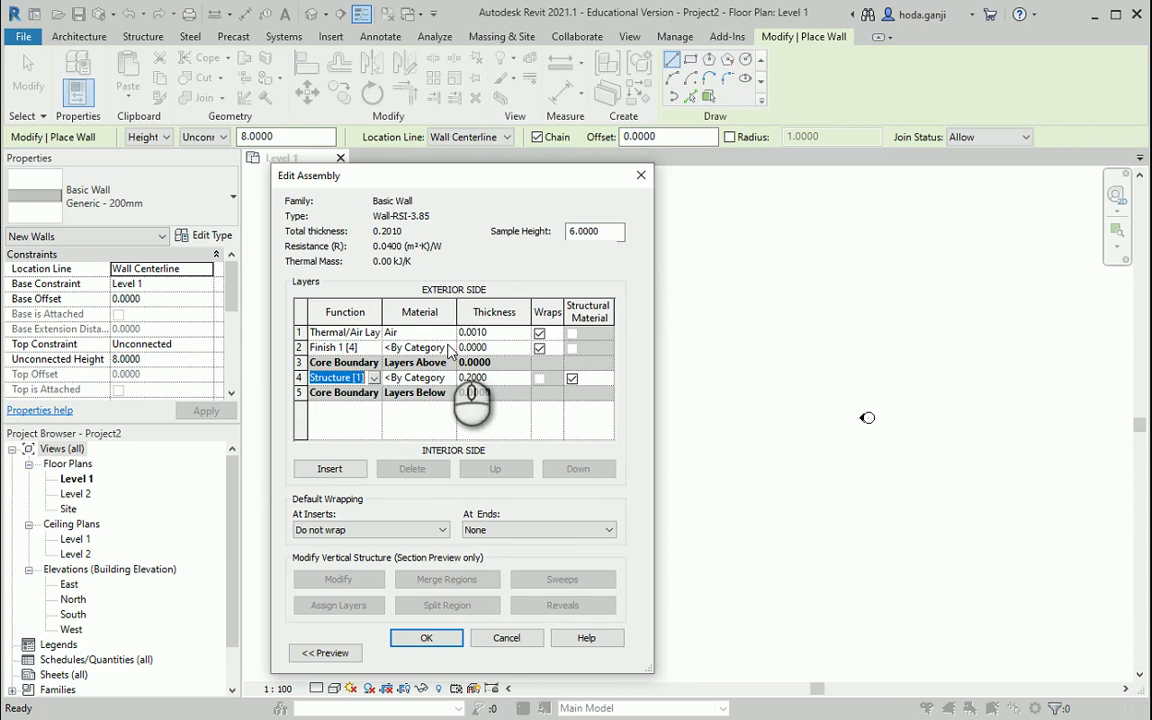
{"action": "left_click", "coordinate": [505, 346]}
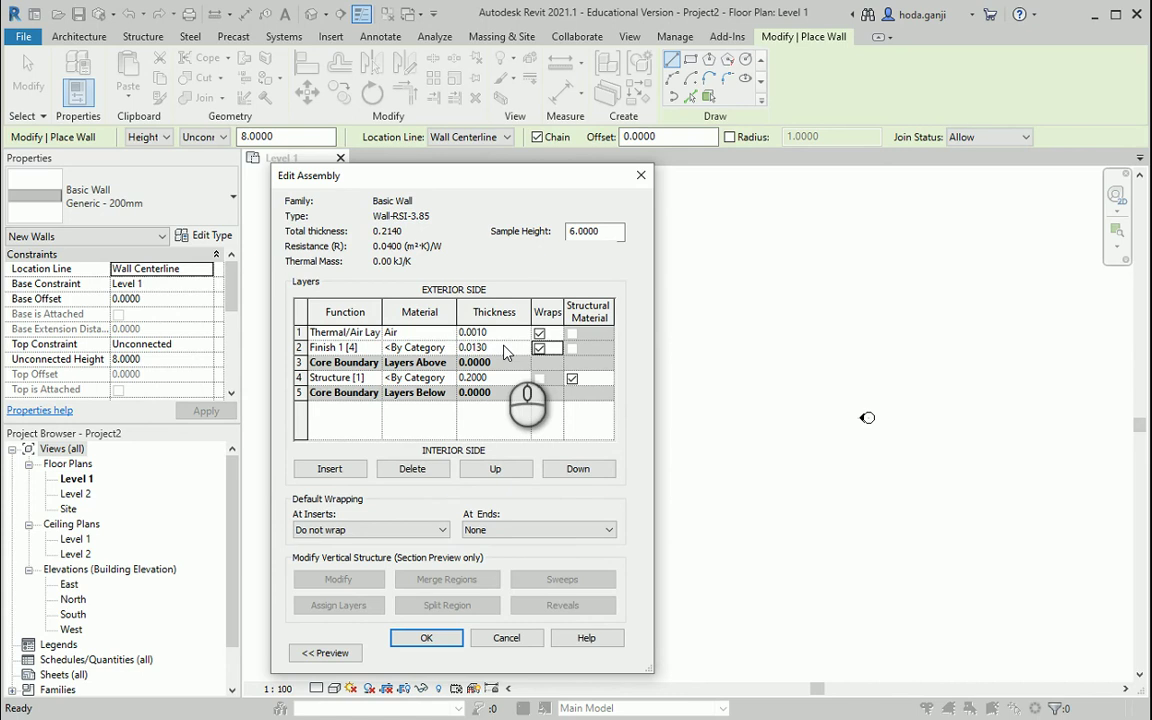
{"action": "left_click", "coordinate": [447, 347]}
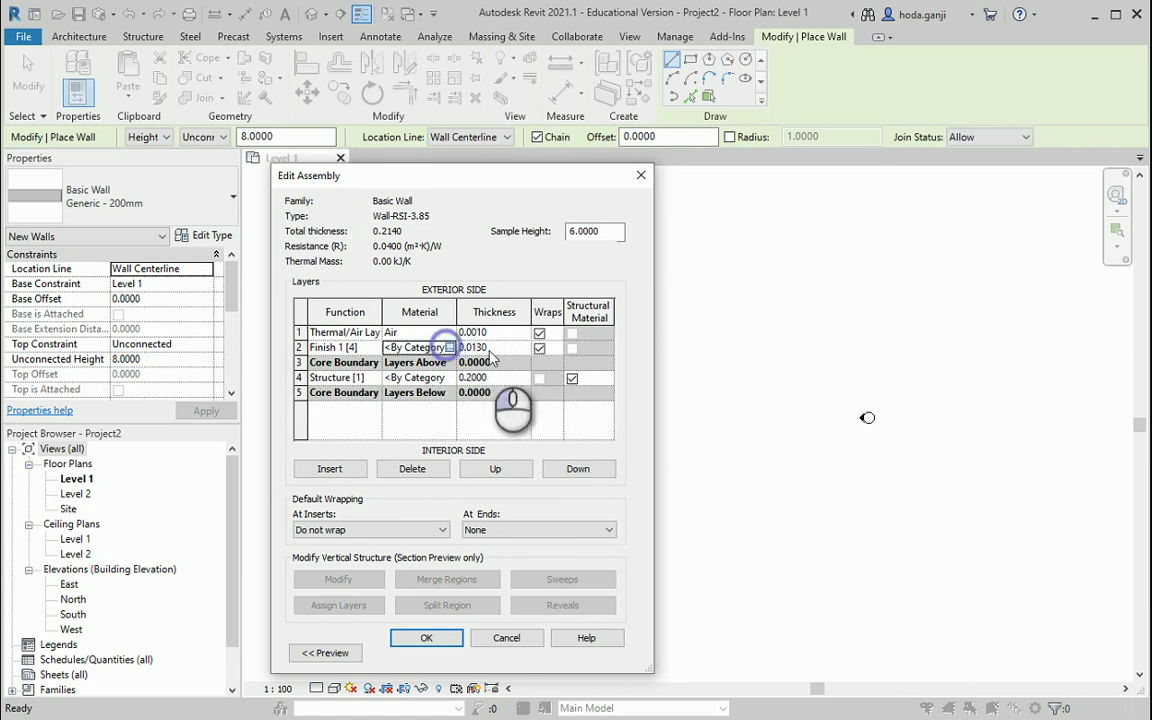
{"action": "left_click", "coordinate": [447, 347]}
{"action": "scroll", "coordinate": [285, 450], "scroll_direction": "down", "scroll_amount": 10}
{"action": "left_click", "coordinate": [269, 549]}
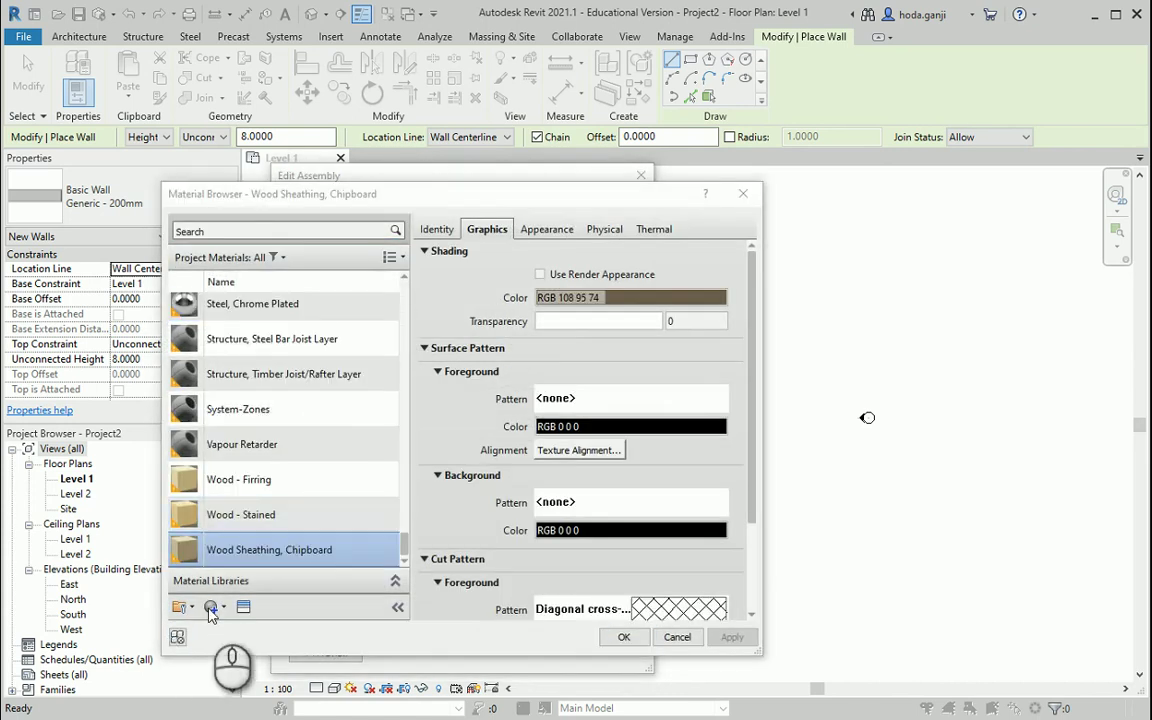
- Create a new material named Wood-siding
{"action": "left_click", "coordinate": [204, 608]}
{"action": "left_click", "coordinate": [215, 627]}
{"action": "right_click", "coordinate": [222, 437]}
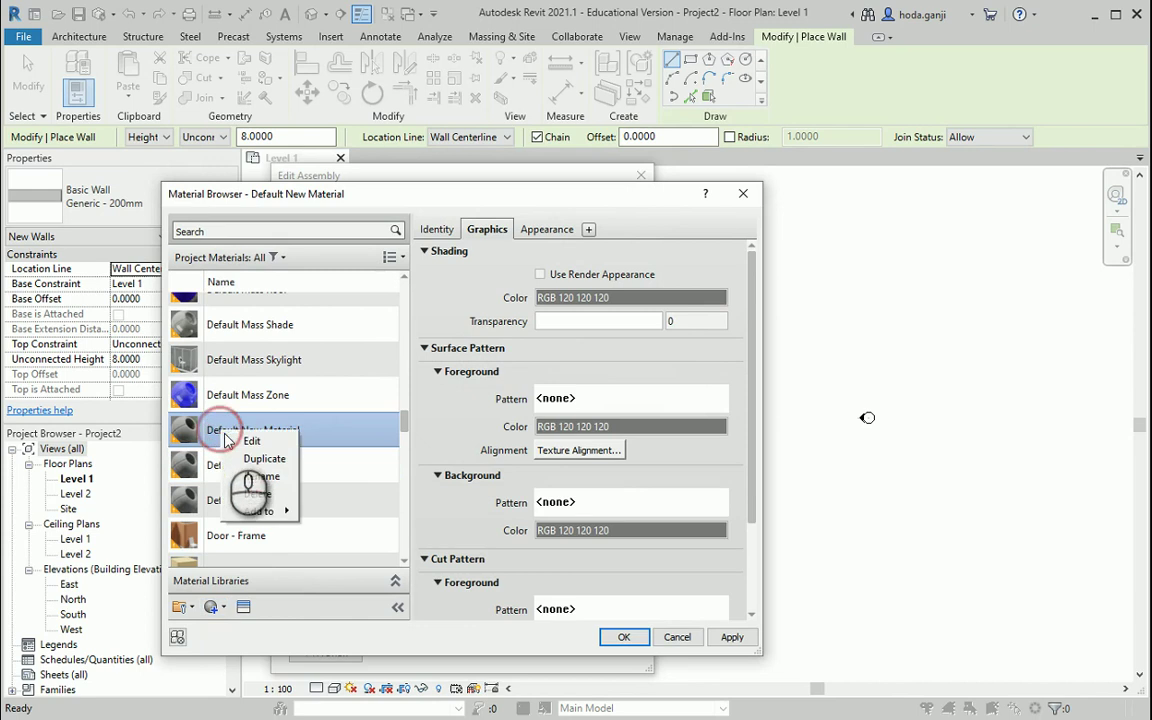
{"action": "left_click", "coordinate": [254, 477]}
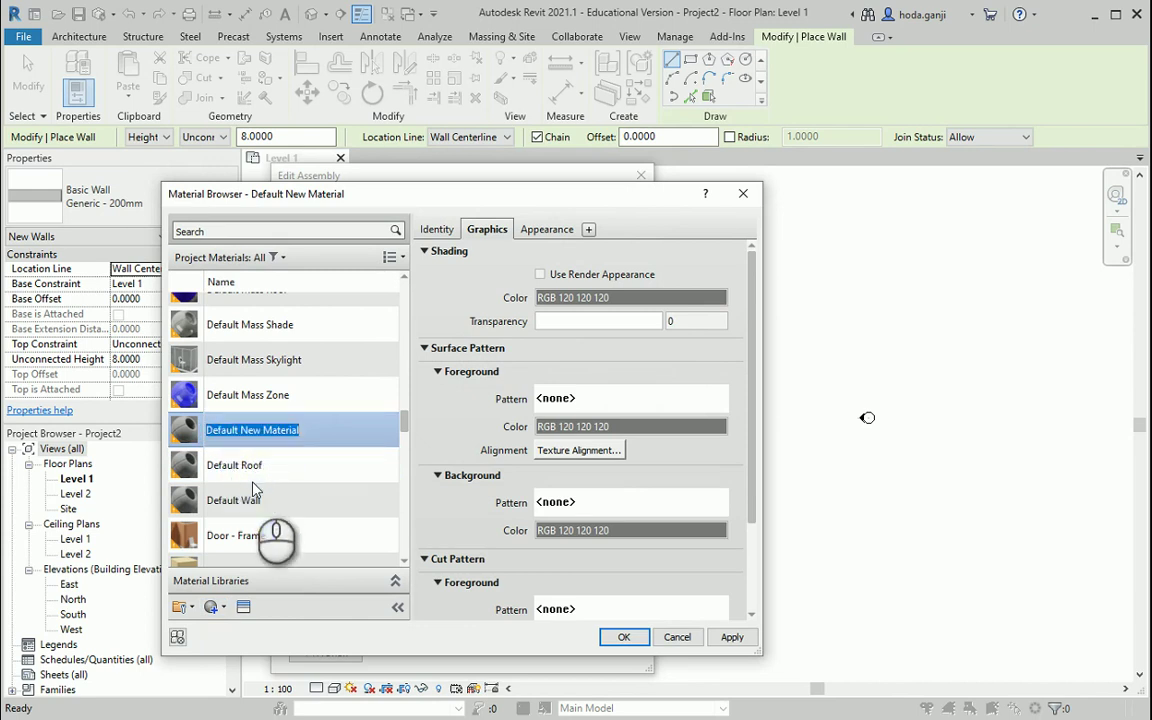
{"action": "type", "text": "Wood-sid"}
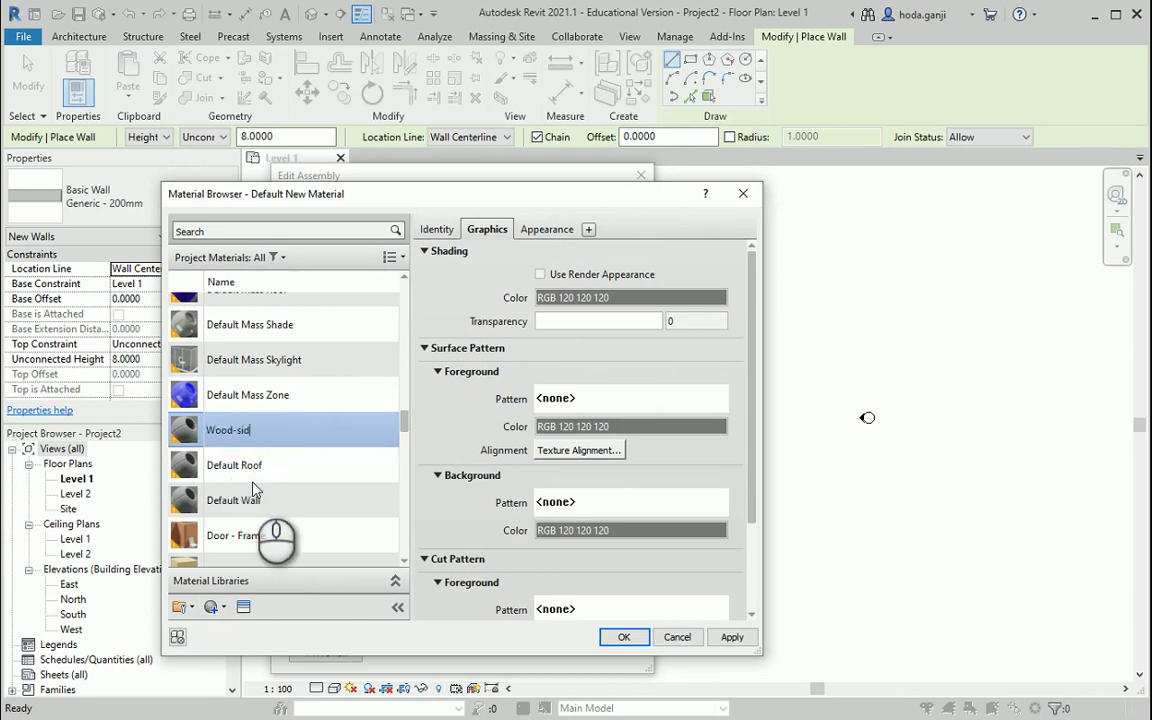
{"action": "type", "text": "ing"}
{"action": "key", "text": "Return"}
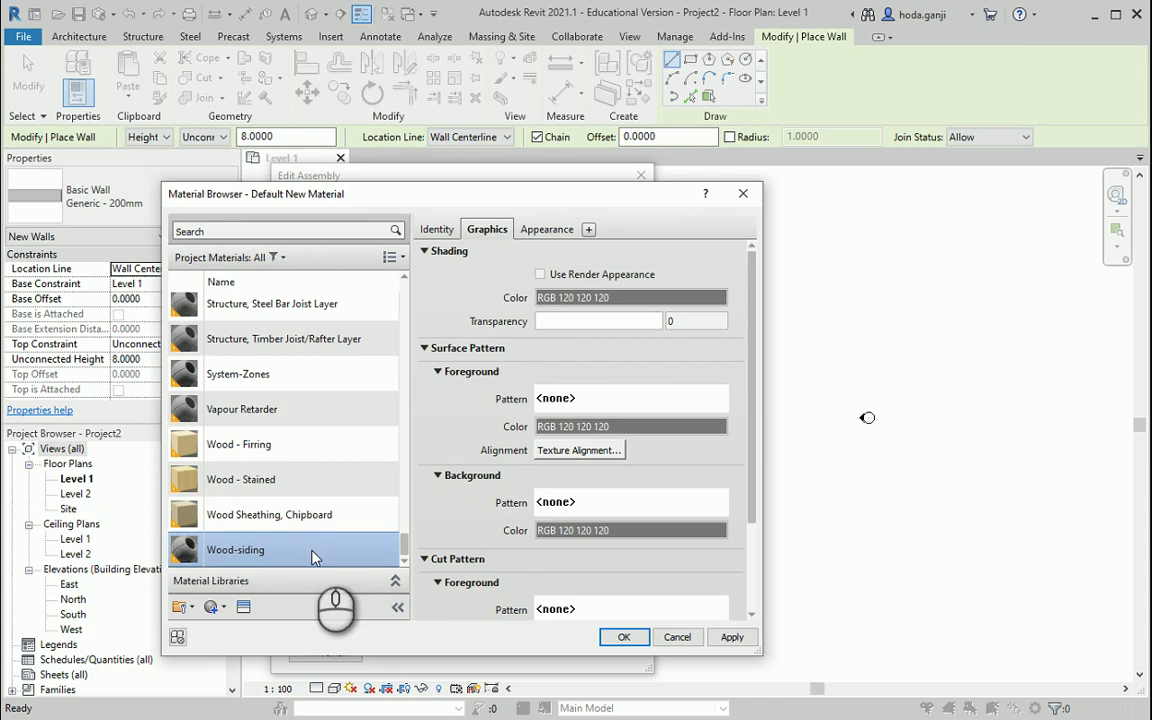
- Replace Wood-siding's appearance with the Bevel siding asset
{"action": "left_click", "coordinate": [243, 608]}
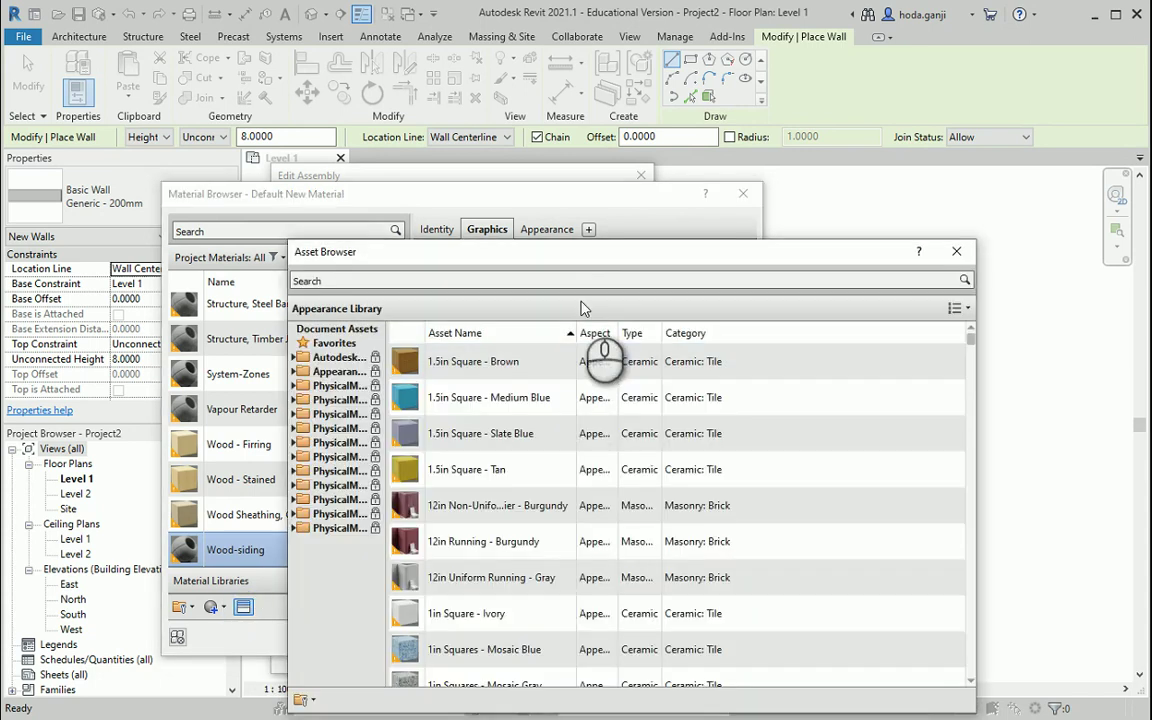
{"action": "left_click", "coordinate": [600, 278]}
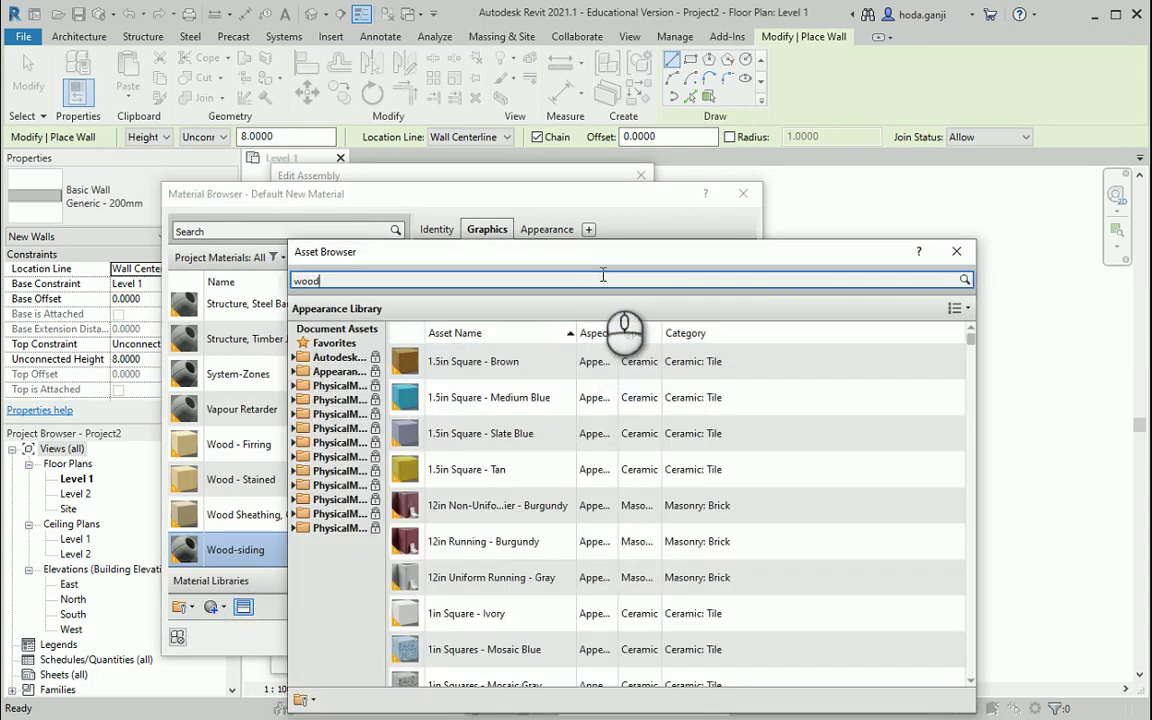
{"action": "type", "text": "wood"}
{"action": "key", "text": "Return"}
{"action": "left_click_drag", "start_coordinate": [652, 250], "coordinate": [712, 186]}
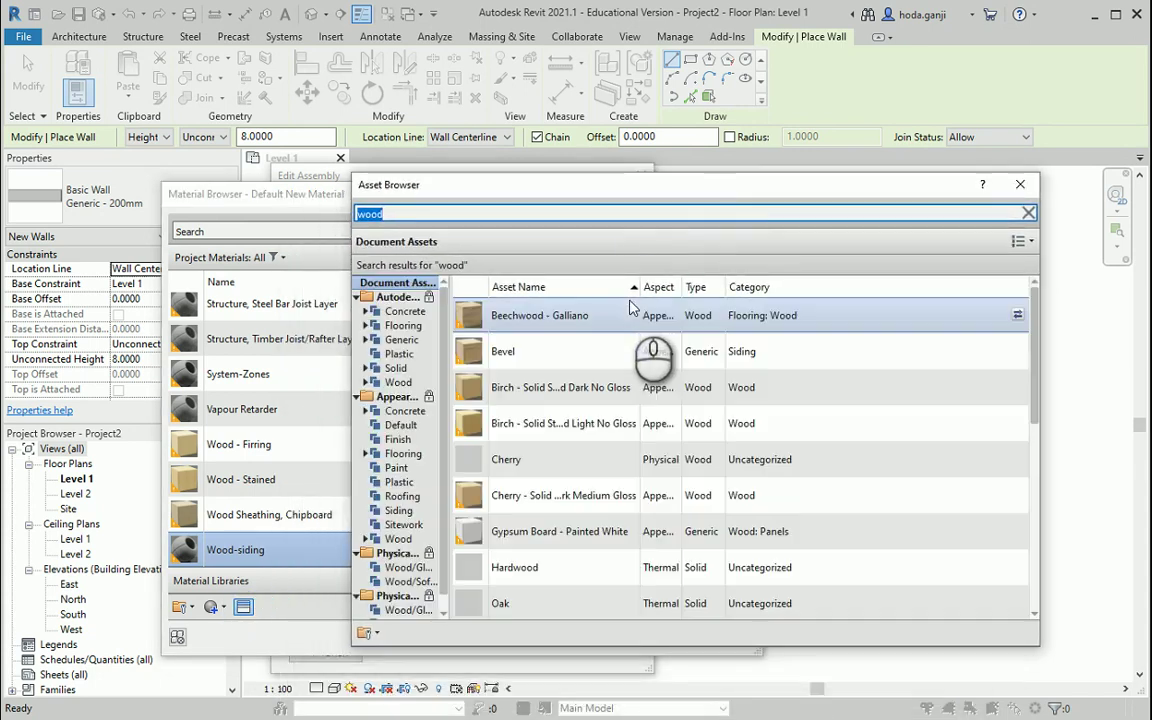
{"action": "left_click", "coordinate": [392, 511]}
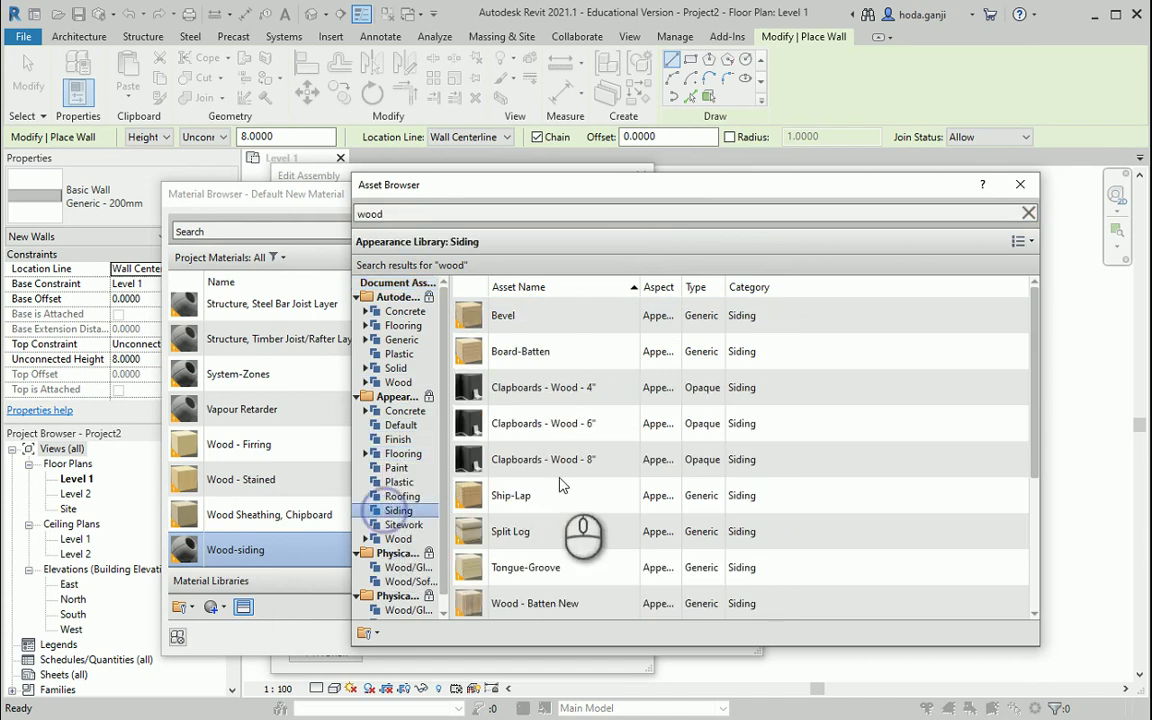
{"action": "double_click", "coordinate": [509, 316]}
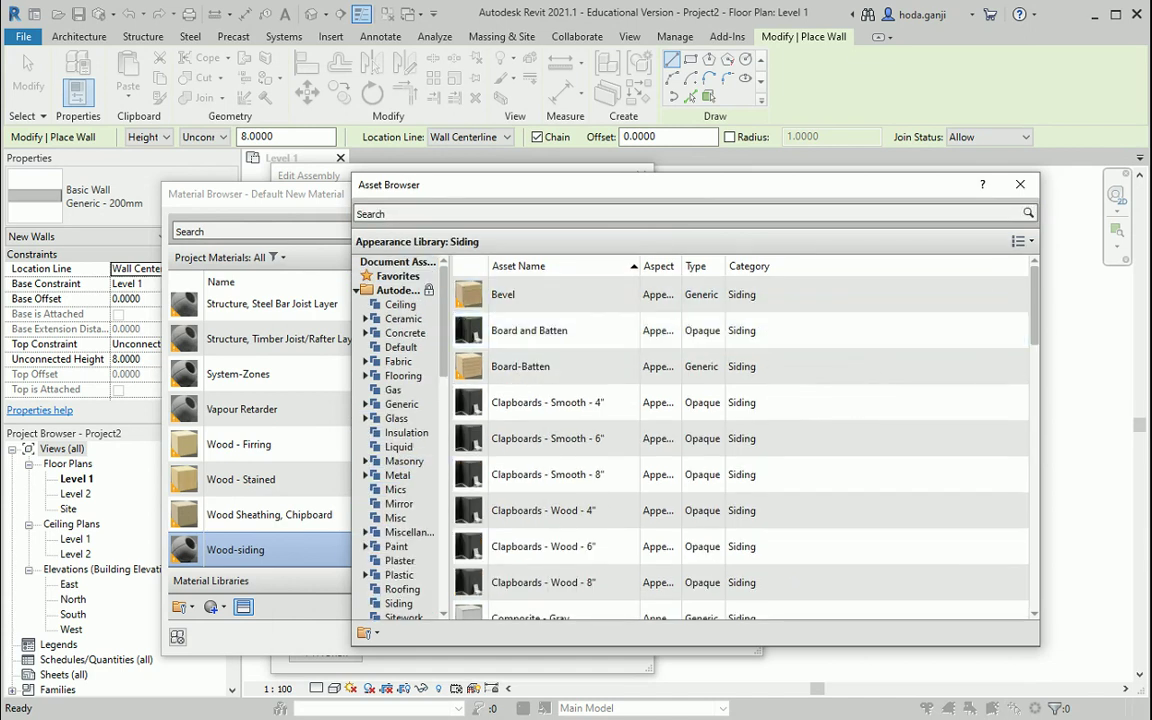
{"action": "left_click", "coordinate": [1020, 184]}
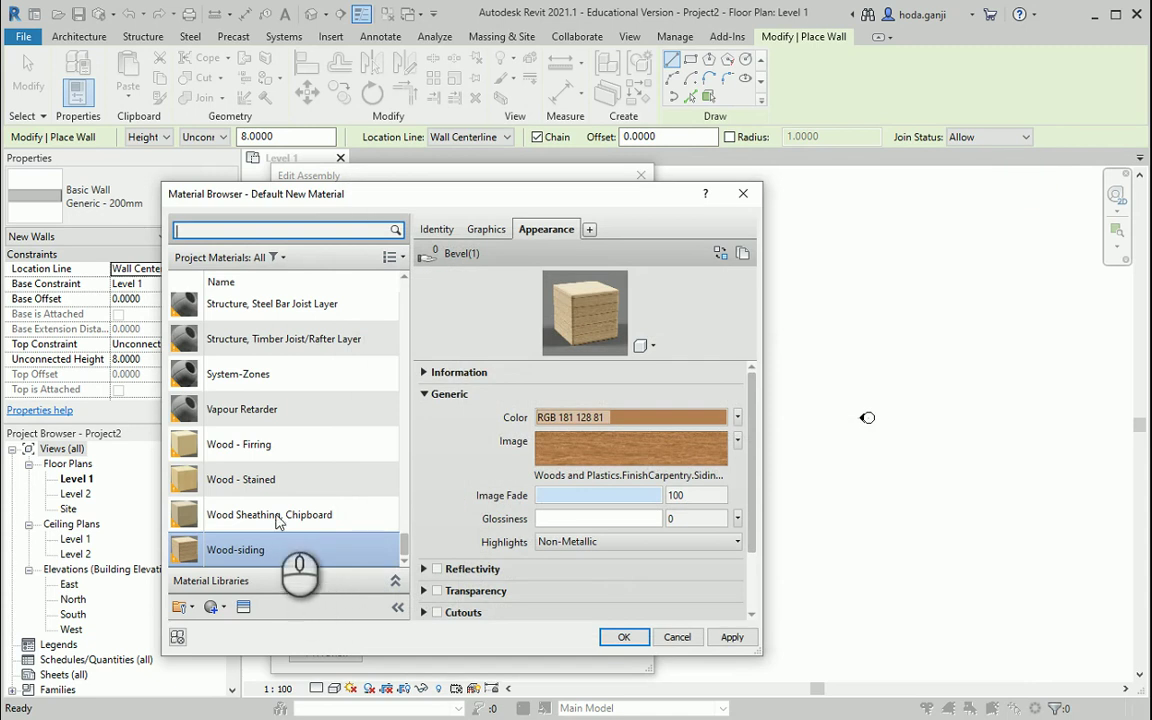
{"action": "left_click", "coordinate": [279, 518]}
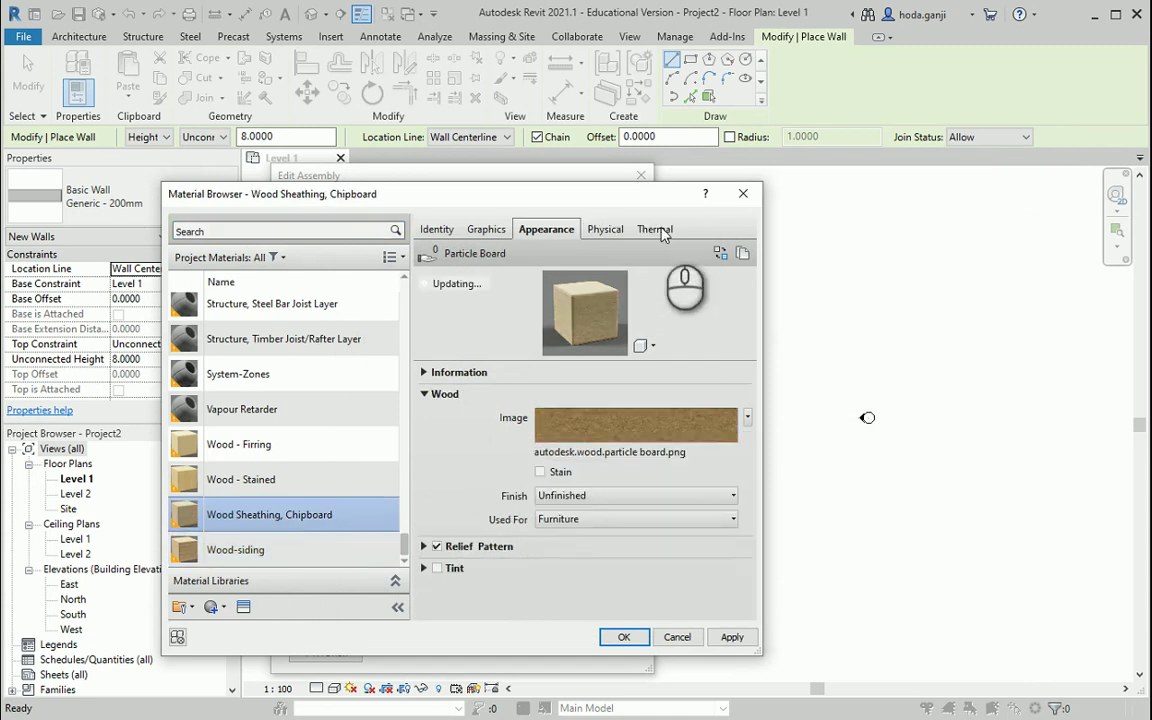
{"action": "left_click", "coordinate": [294, 549]}
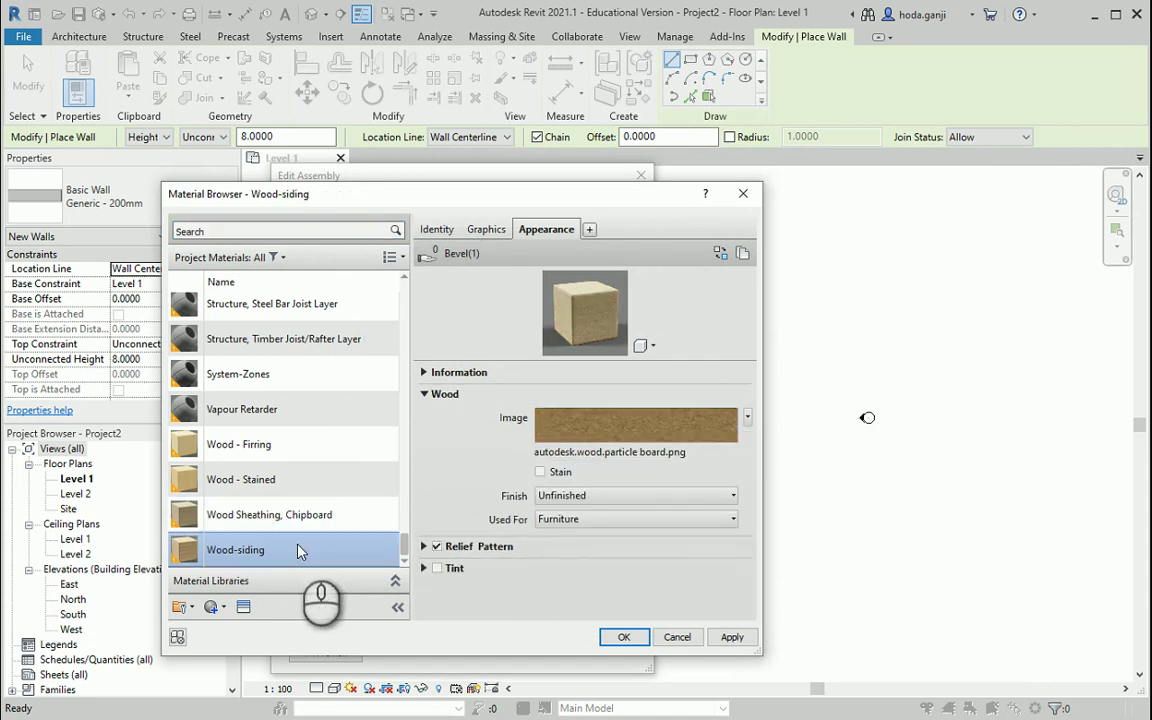
- Add the Plywood thermal property asset to Wood-siding
{"action": "left_click", "coordinate": [589, 230]}
{"action": "left_click", "coordinate": [503, 263]}
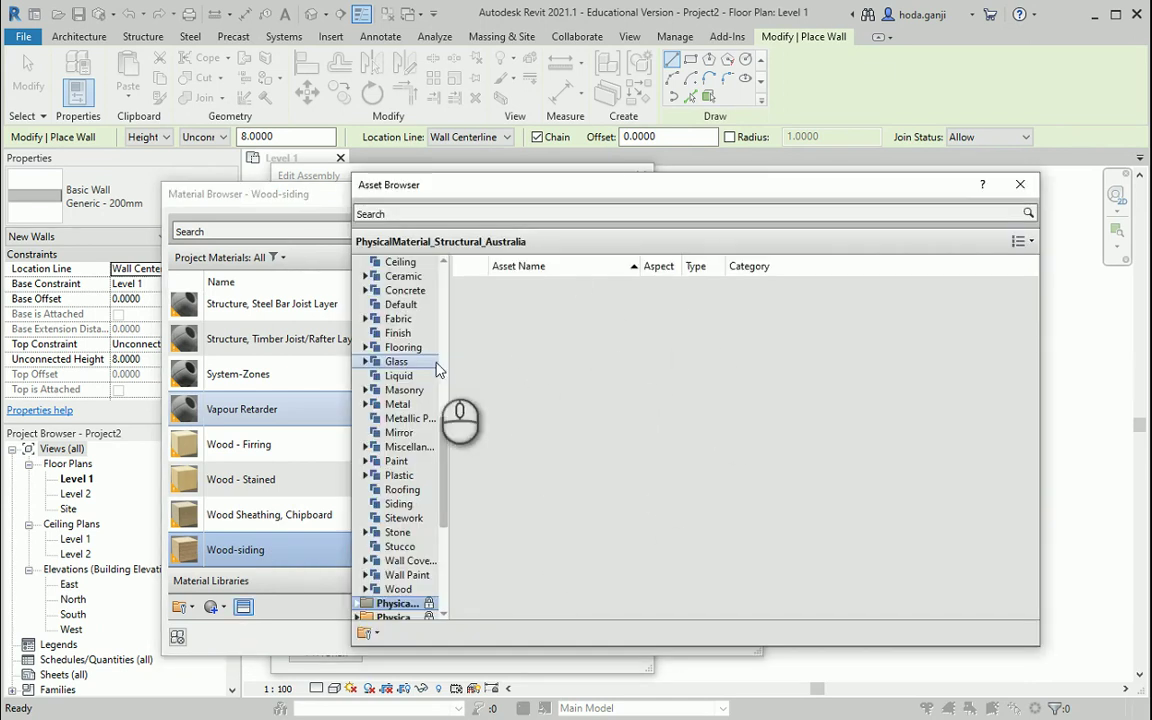
{"action": "left_click", "coordinate": [562, 212]}
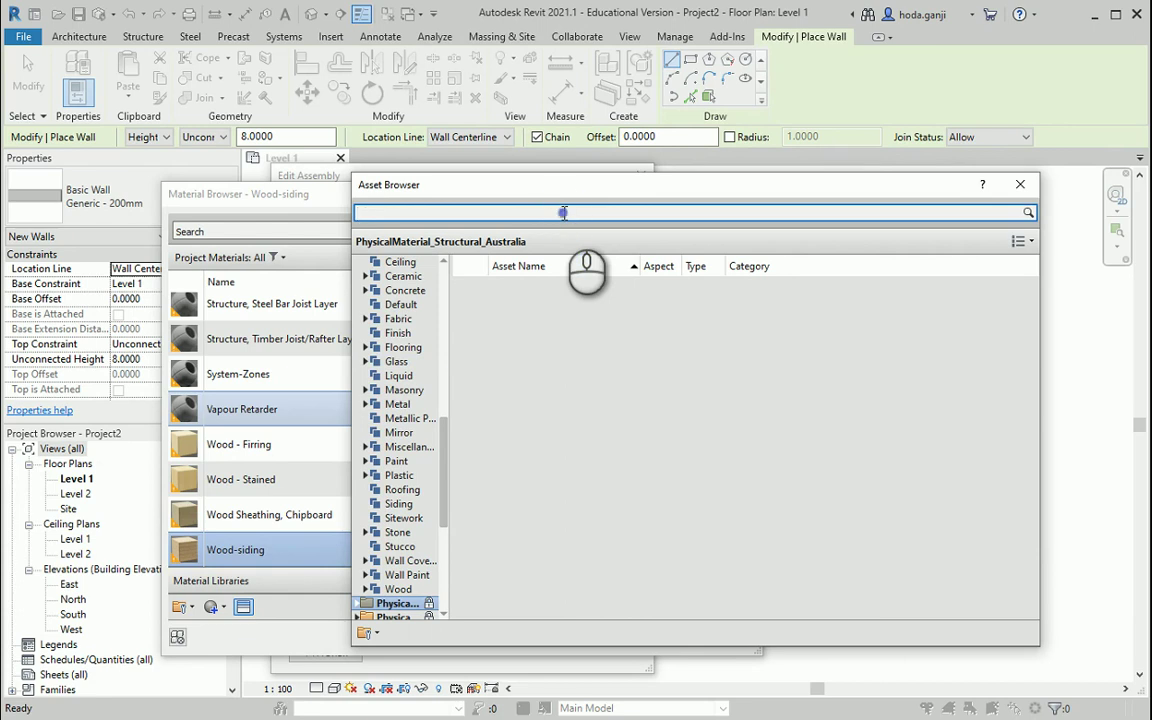
{"action": "type", "text": "wood"}
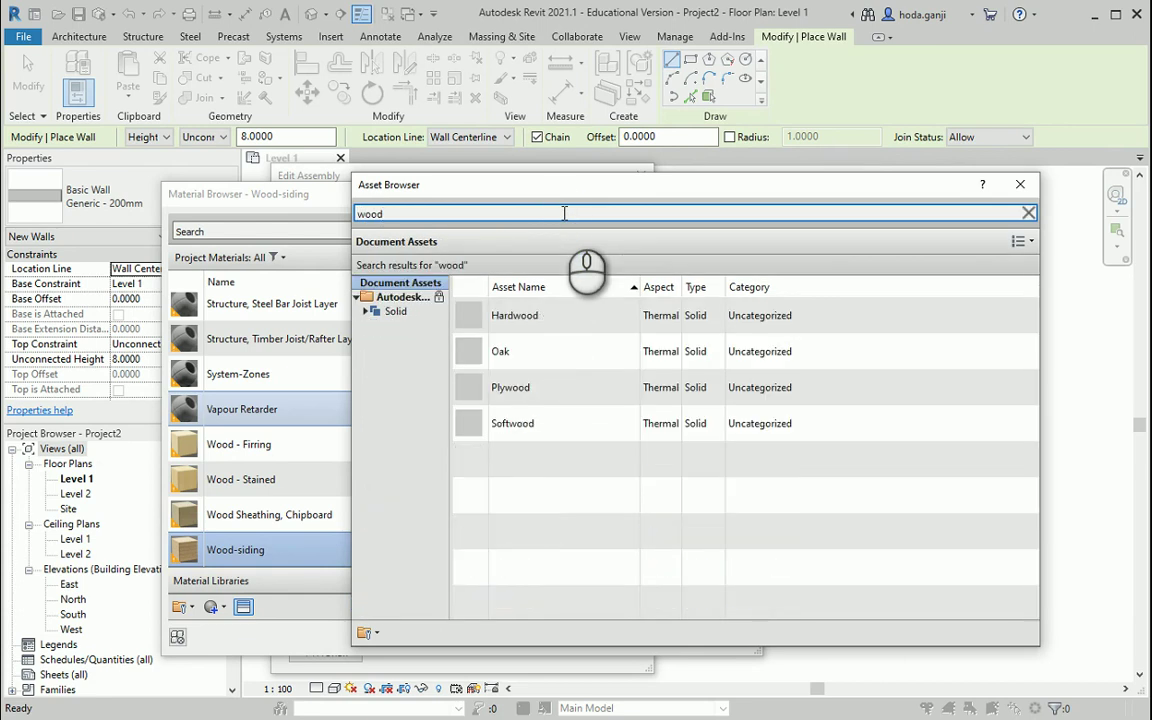
{"action": "left_click", "coordinate": [1028, 212]}
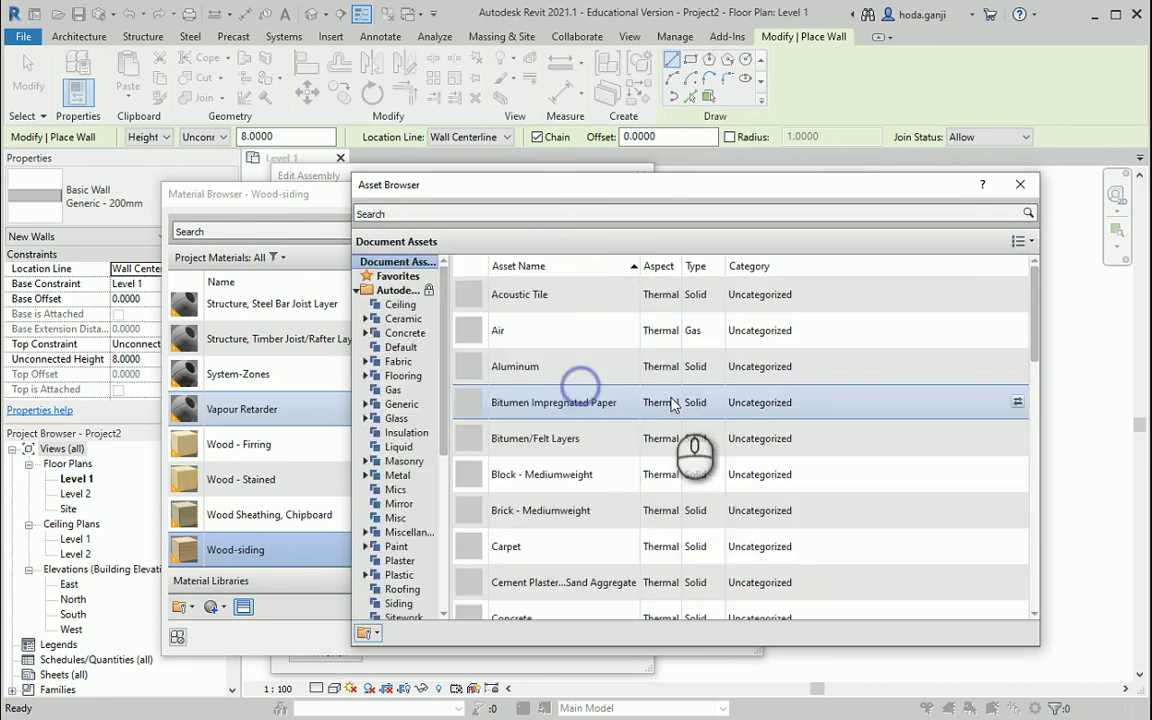
{"action": "left_click", "coordinate": [1020, 188]}
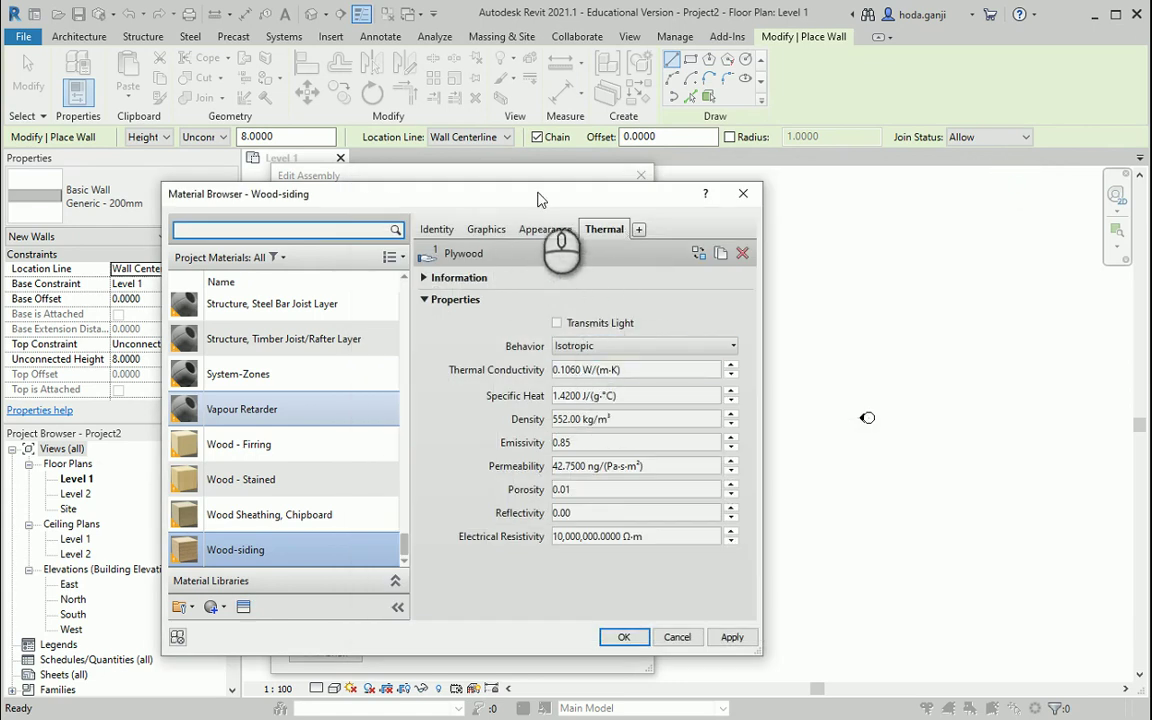
- Assign Wood-siding to the finish layer and reopen its thermal properties
{"action": "left_click_drag", "start_coordinate": [530, 193], "coordinate": [812, 172]}
{"action": "left_click", "coordinate": [904, 614]}
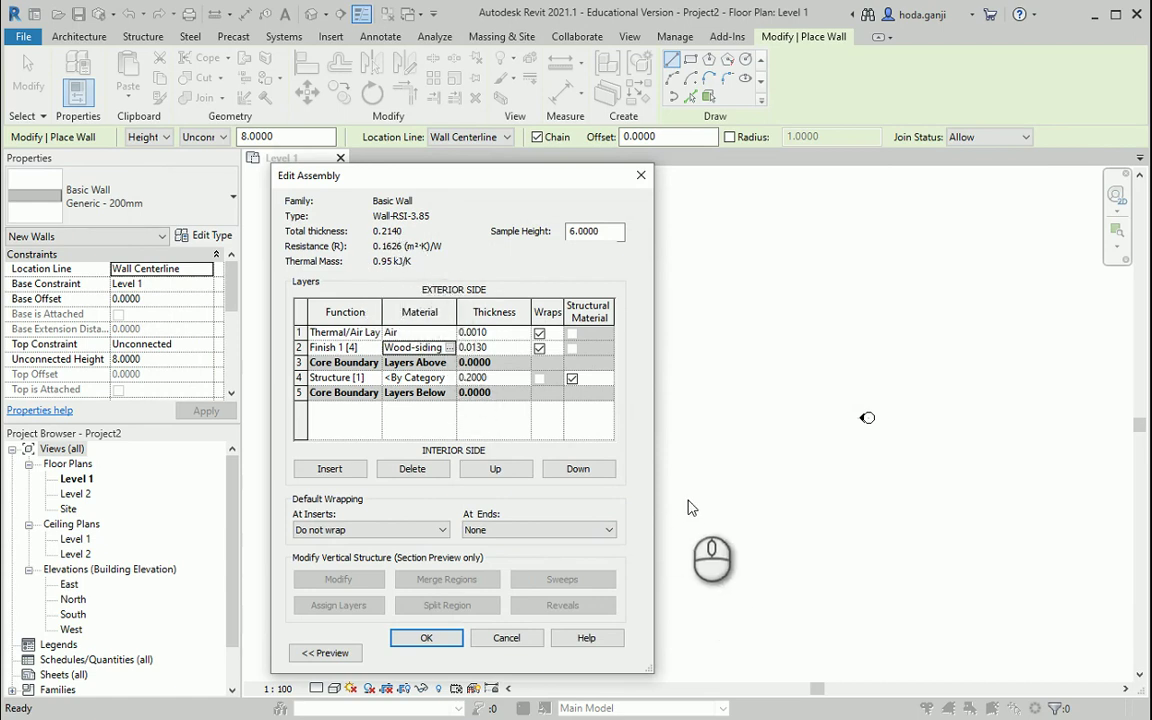
{"action": "left_click", "coordinate": [449, 347]}
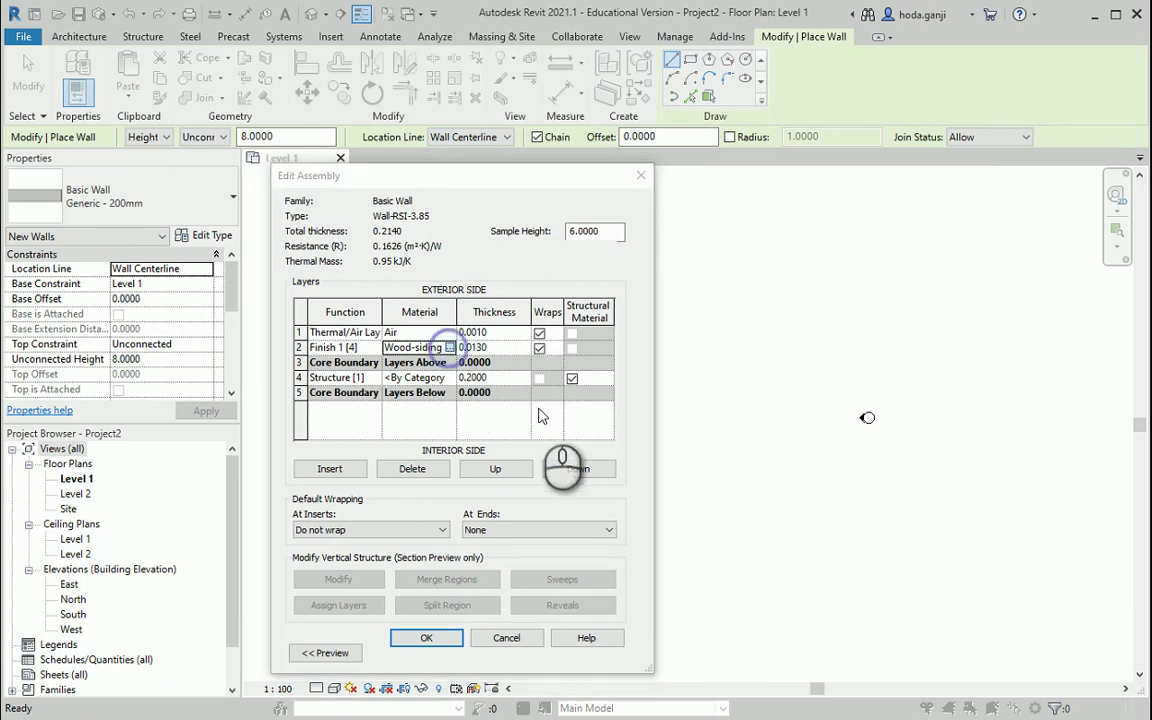
{"action": "left_click_drag", "start_coordinate": [784, 175], "coordinate": [858, 186]}
{"action": "left_click", "coordinate": [955, 217]}
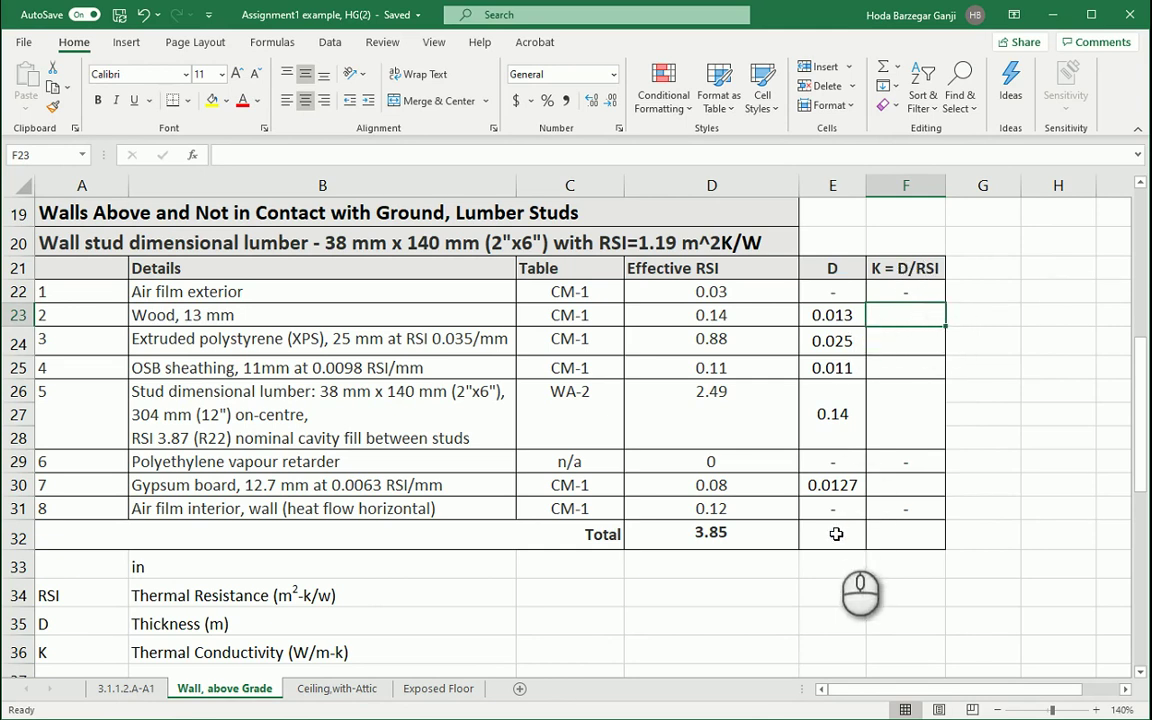
- Enter =E23/D23 in F23 for the 13 mm wood layer, displayed as 0.0929
{"action": "left_click", "coordinate": [17, 315]}
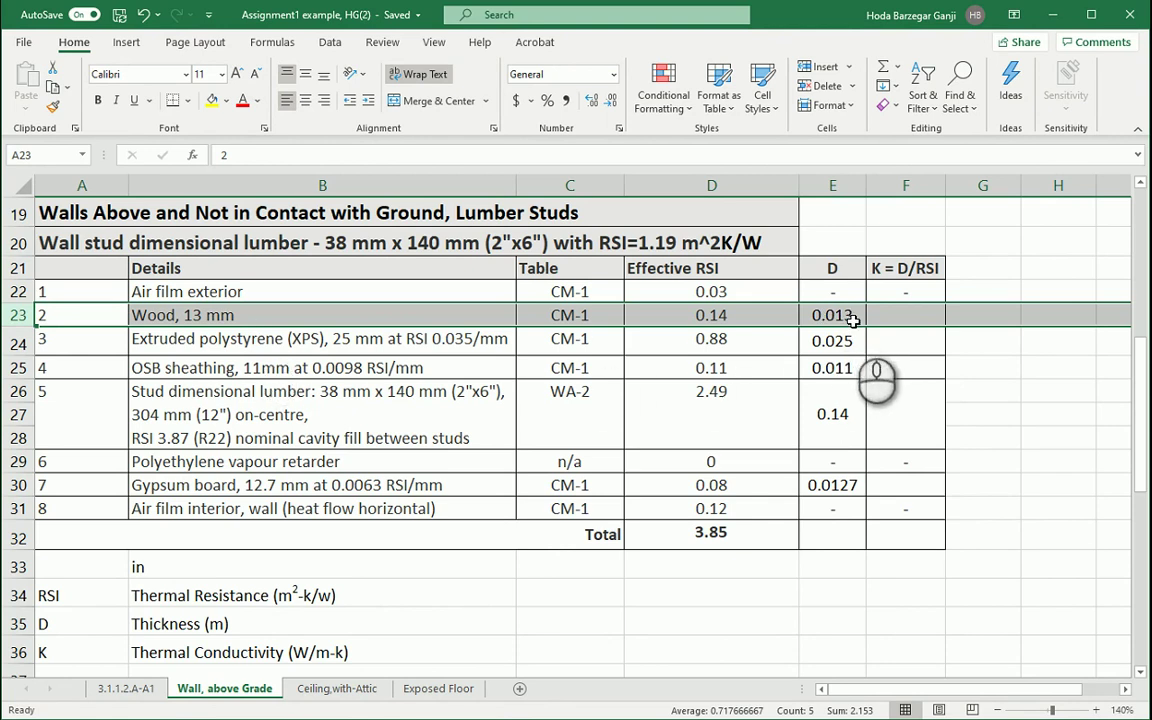
{"action": "left_click", "coordinate": [892, 314]}
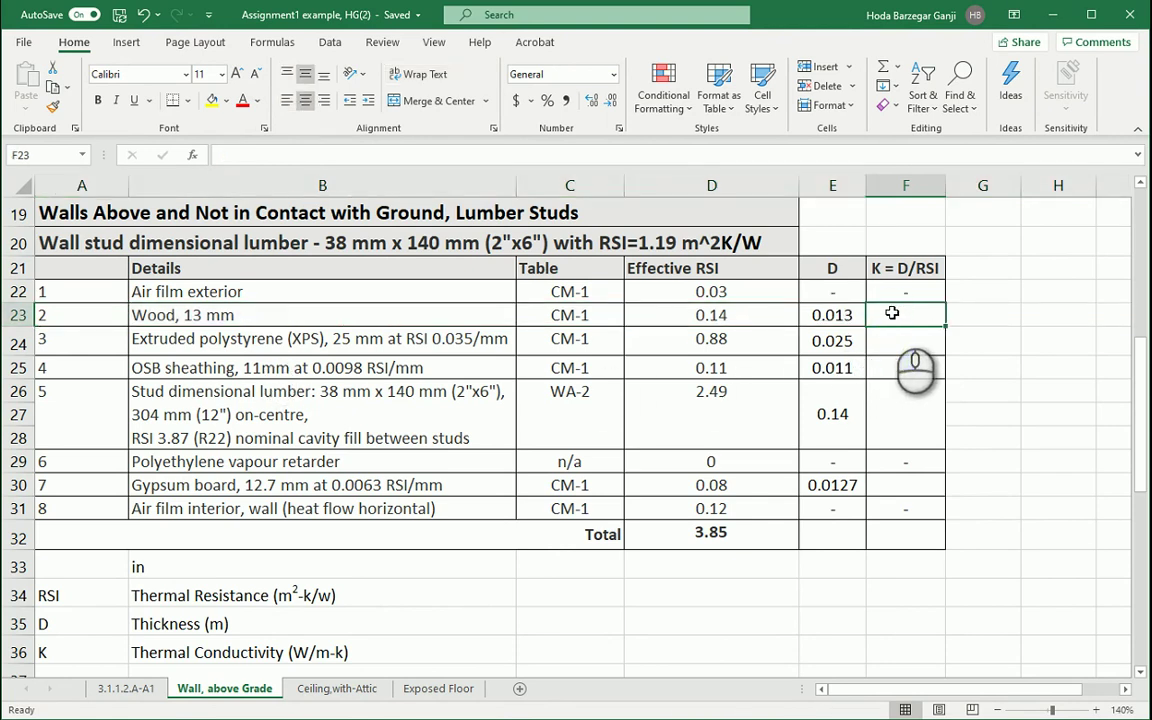
{"action": "type", "text": "="}
{"action": "key", "text": "Left"}
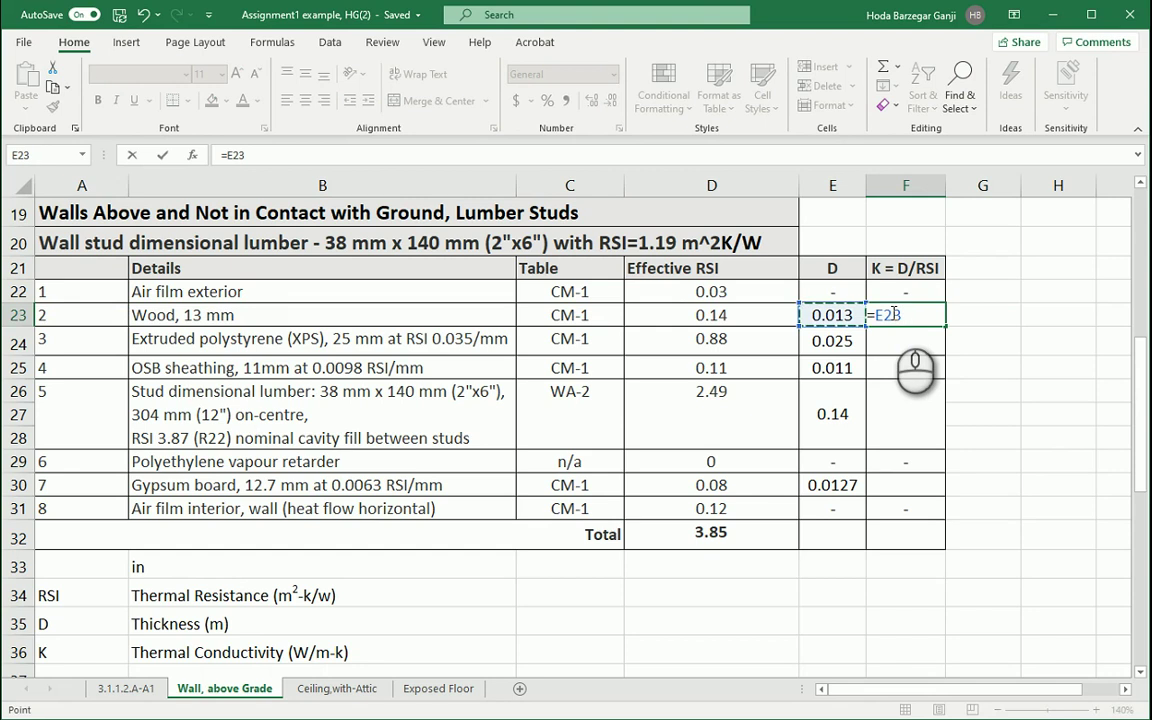
{"action": "type", "text": "/"}
{"action": "key", "text": "Left"}
{"action": "key", "text": "Left"}
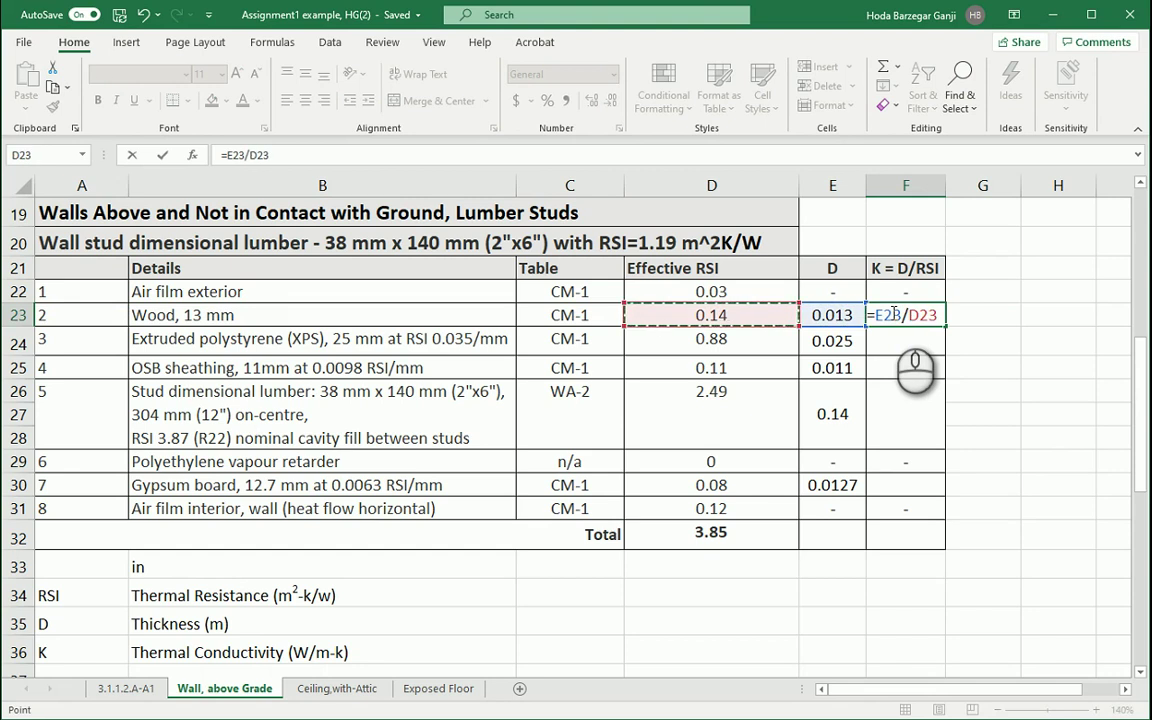
{"action": "key", "text": "Return"}
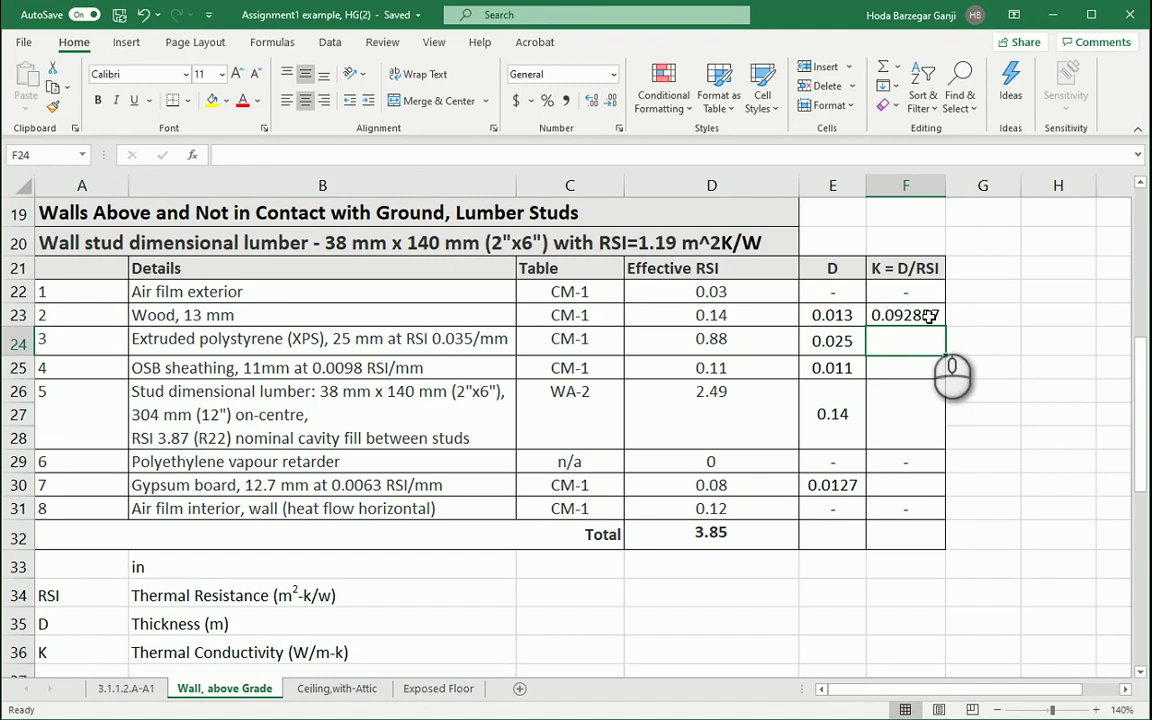
{"action": "left_click", "coordinate": [927, 313]}
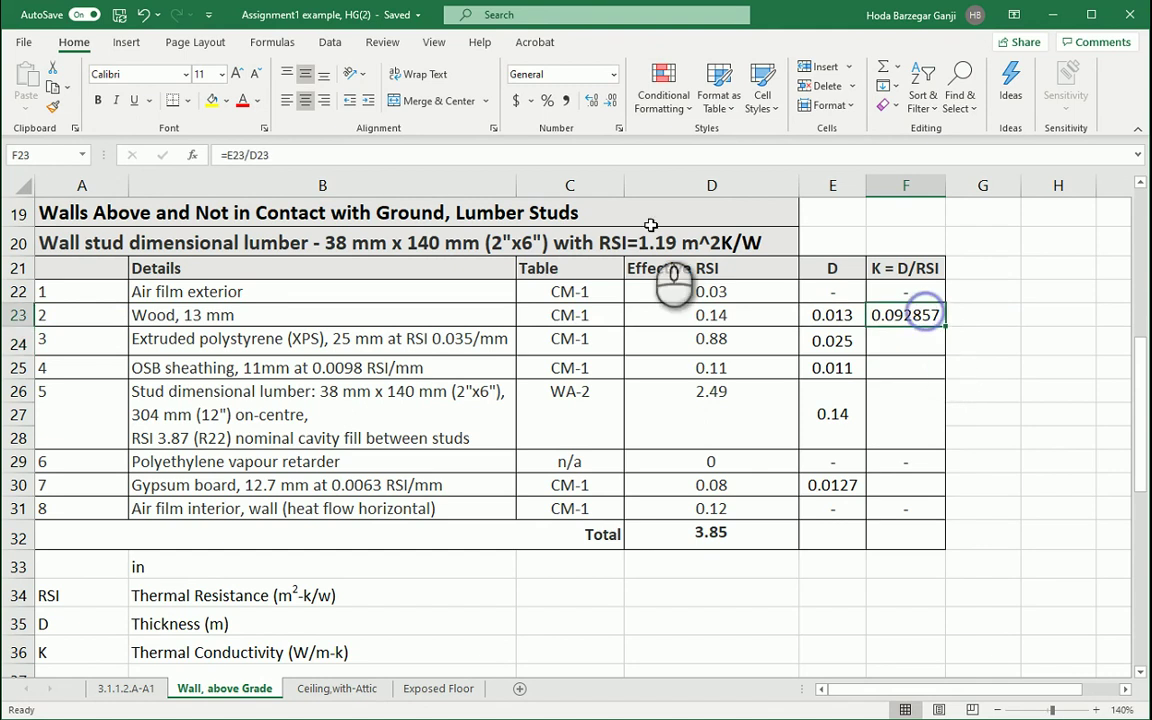
{"action": "left_click", "coordinate": [612, 103]}
{"action": "left_click", "coordinate": [612, 103]}
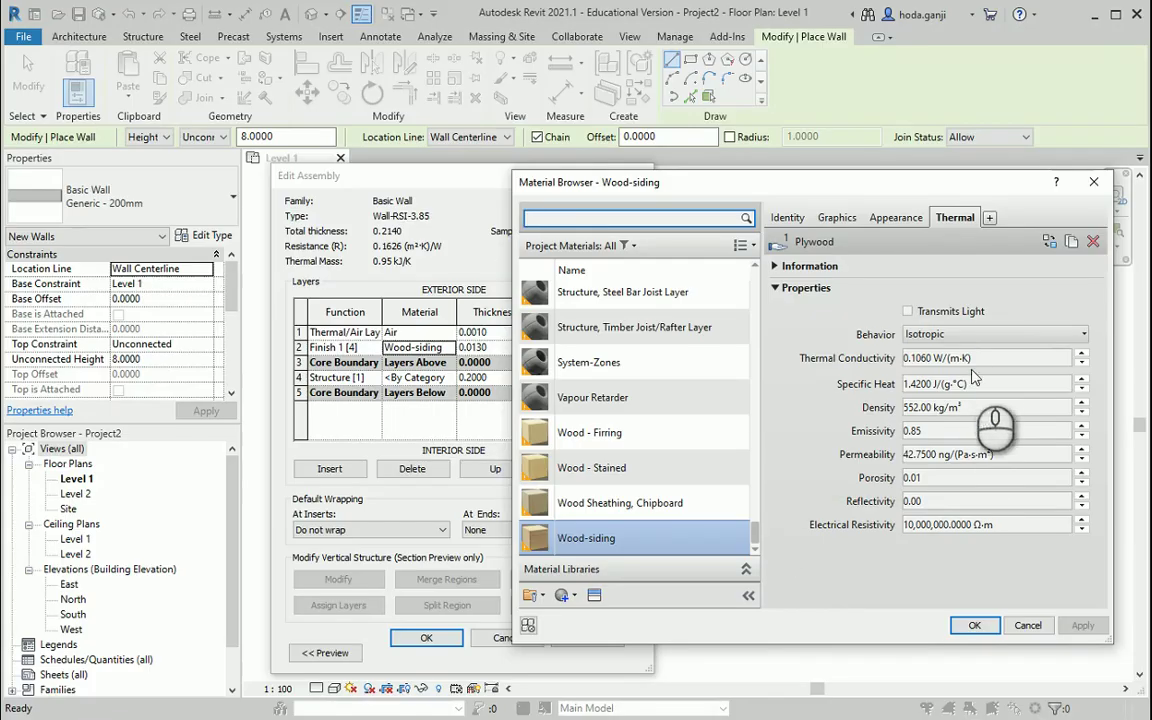
- Set Wood-siding's thermal conductivity to 0.0929, confirm, and return to the Excel table
{"action": "left_click", "coordinate": [972, 362]}
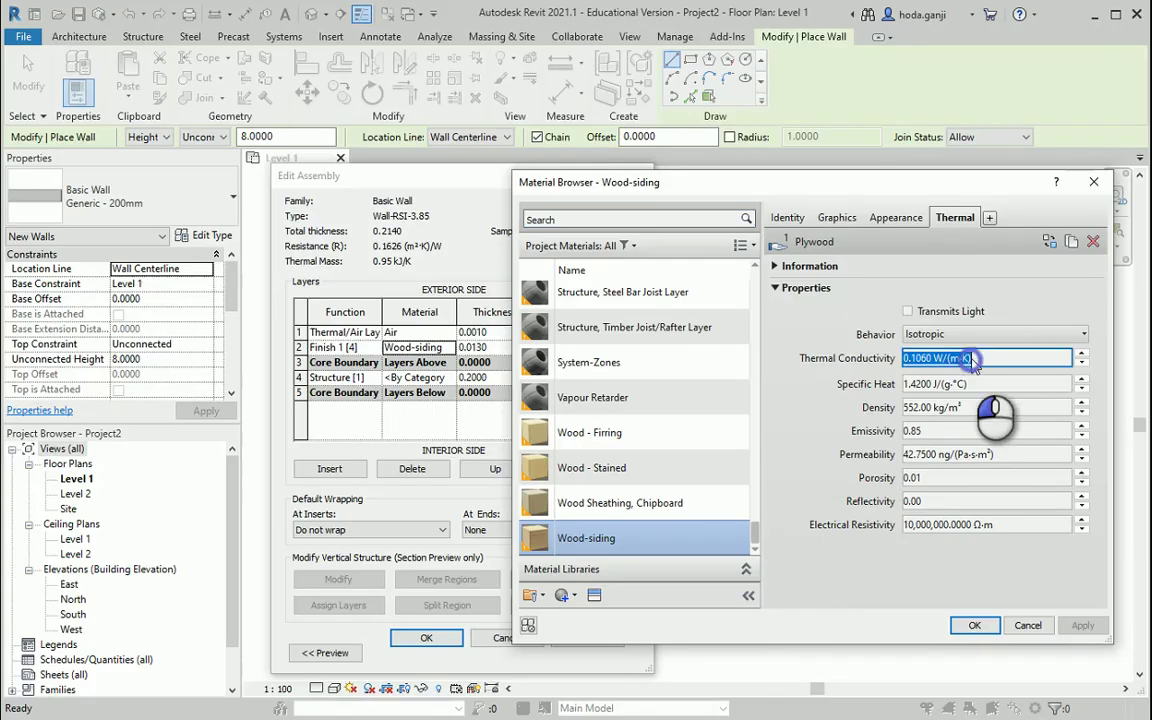
{"action": "type", "text": "0."}
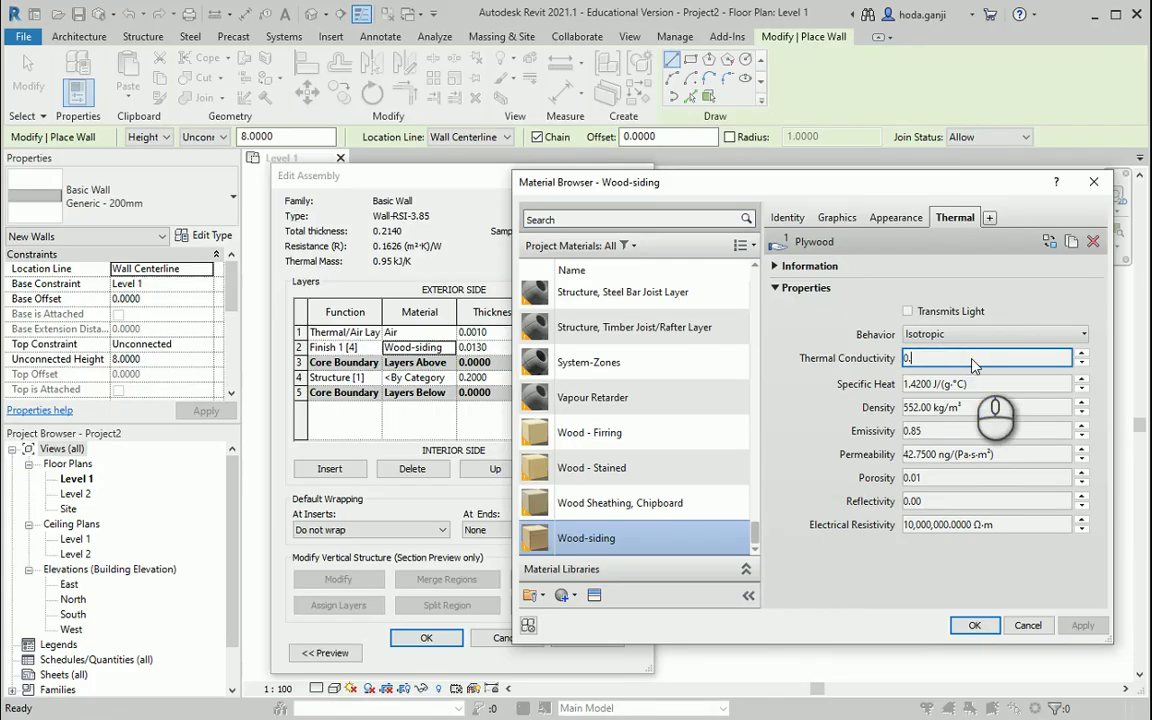
{"action": "type", "text": "0929"}
{"action": "key", "text": "Tab"}
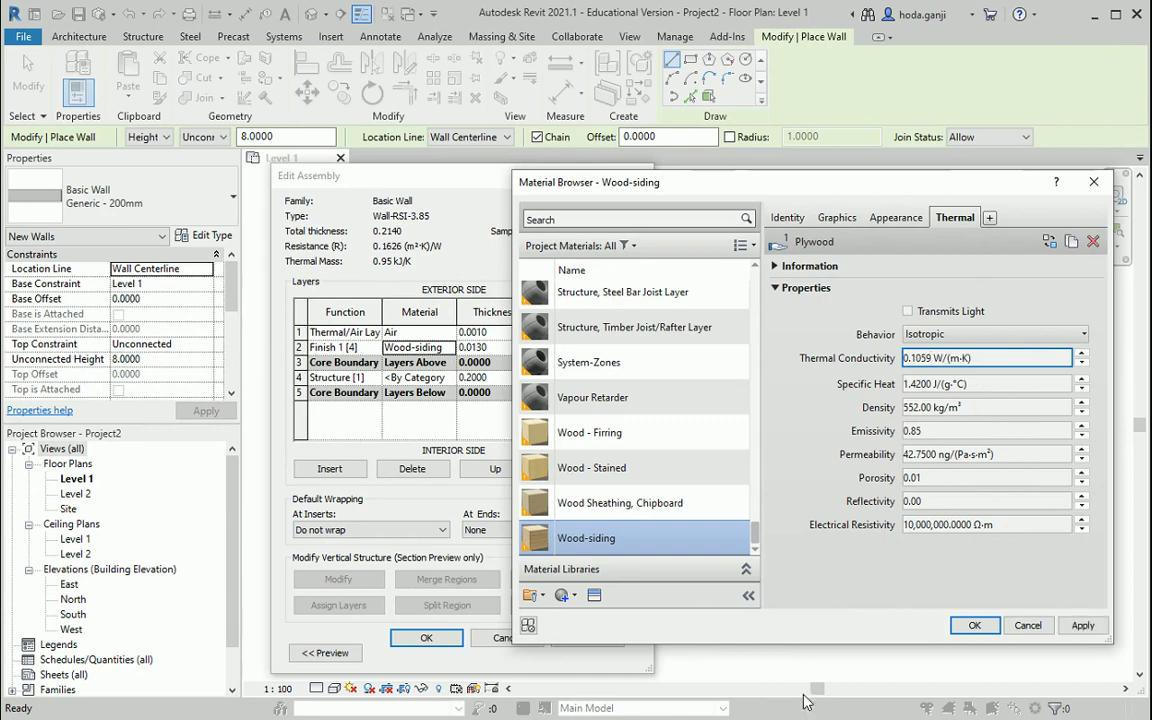
{"action": "key", "text": "alt+Tab"}
{"action": "key", "text": "alt+Tab"}
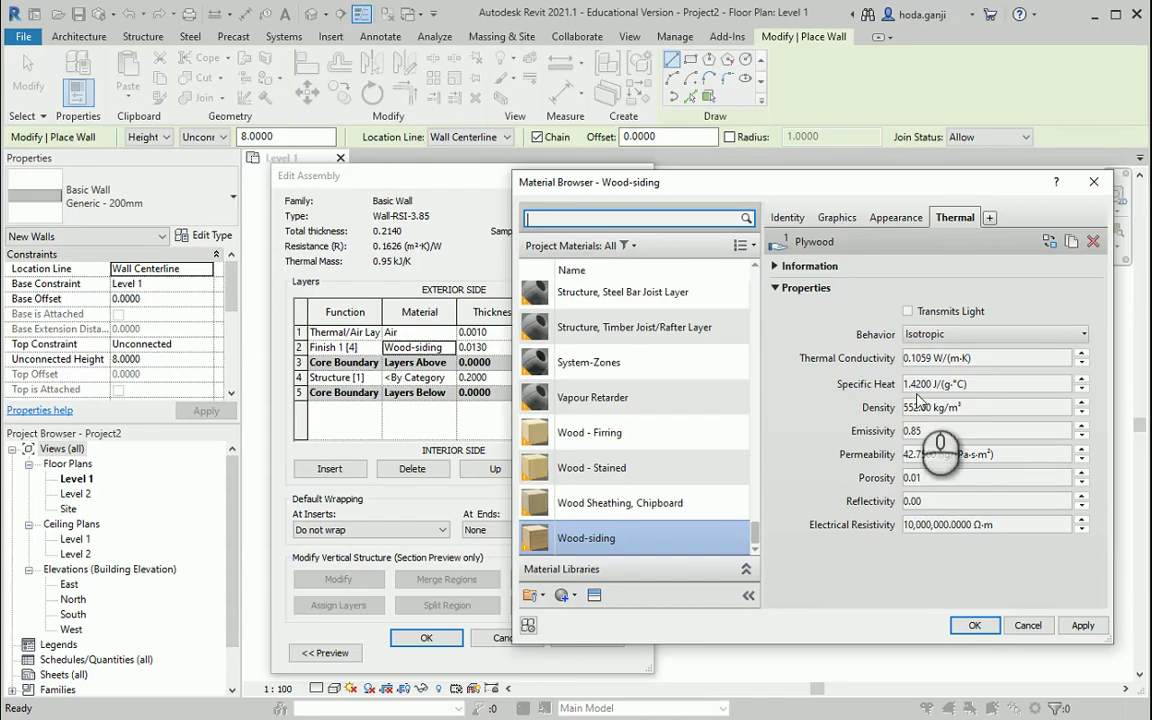
{"action": "left_click", "coordinate": [995, 360]}
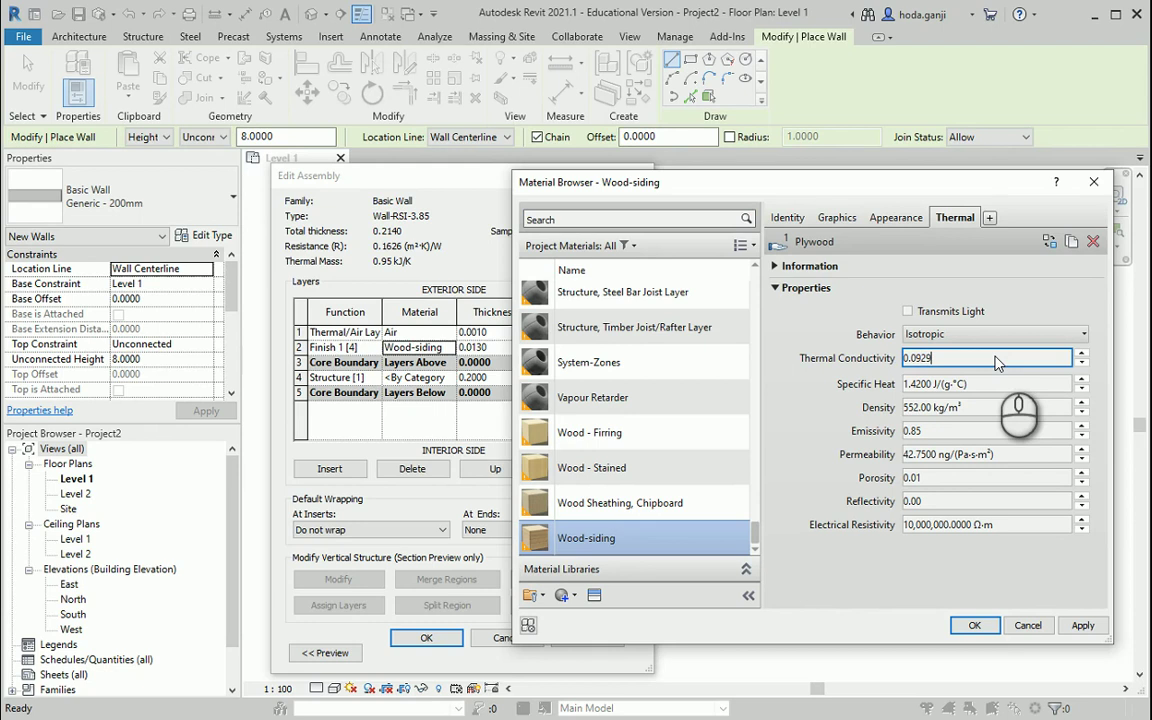
{"action": "type", "text": "0.0929"}
{"action": "left_click", "coordinate": [974, 625]}
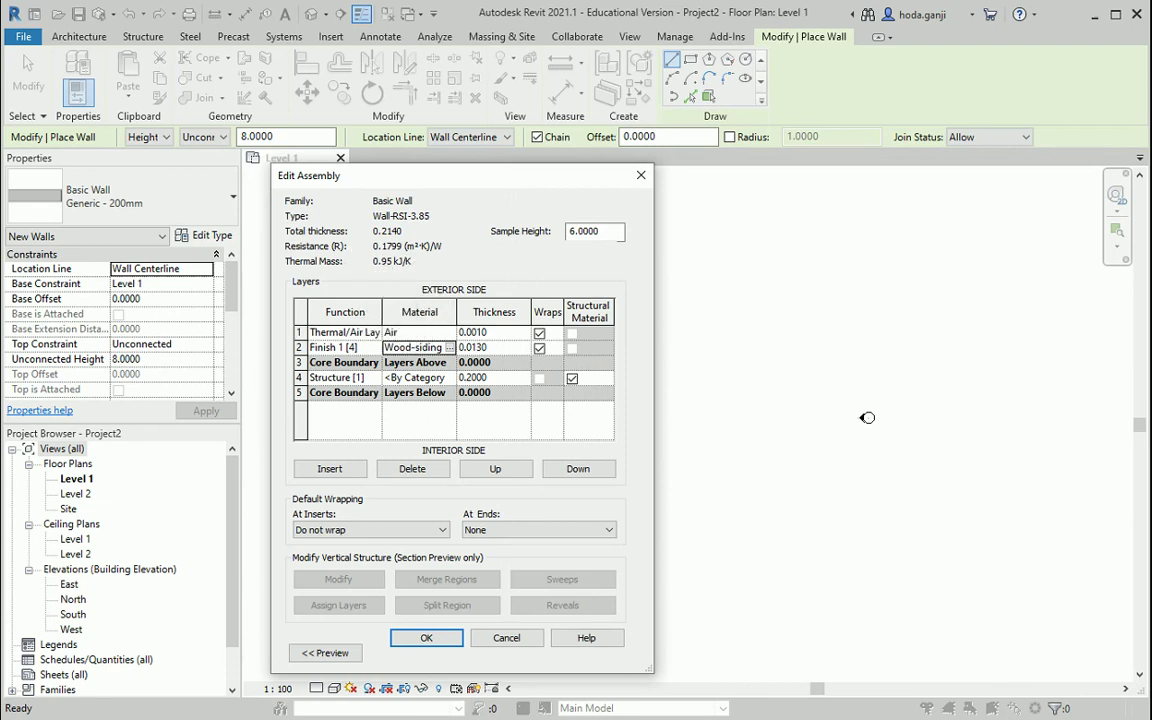
{"action": "left_click", "coordinate": [686, 600]}
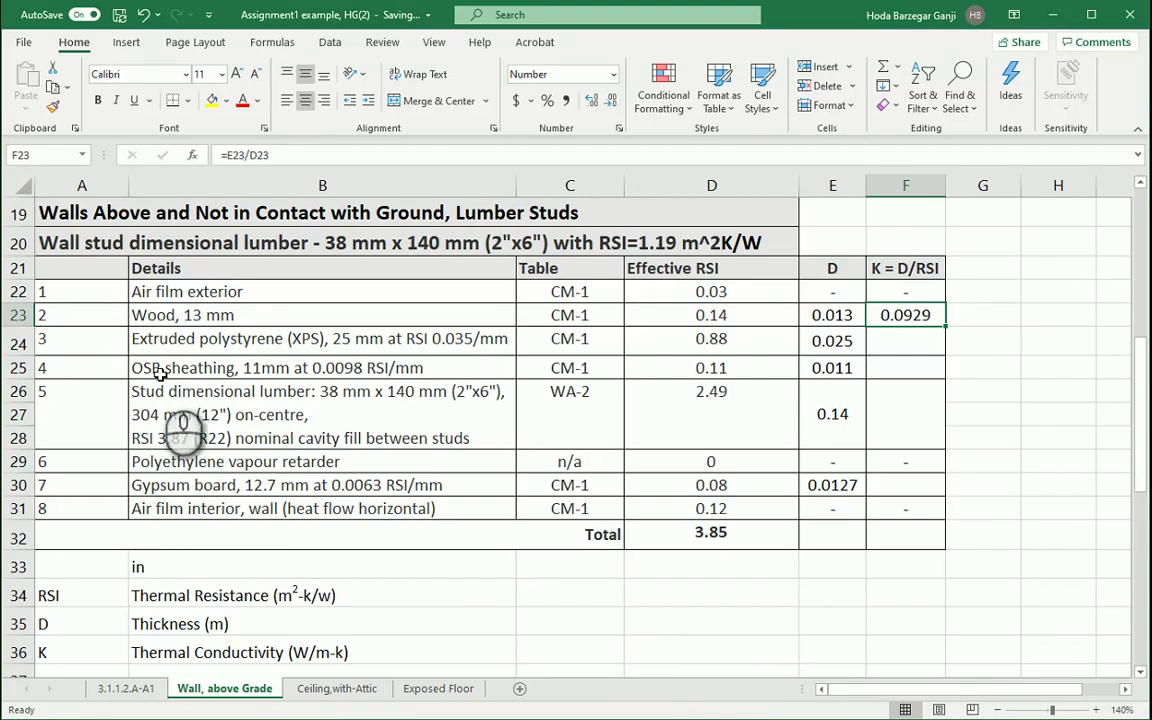
- Select the extruded polystyrene row 24 in Excel, then go back to Edit Assembly
{"action": "left_click", "coordinate": [18, 341]}
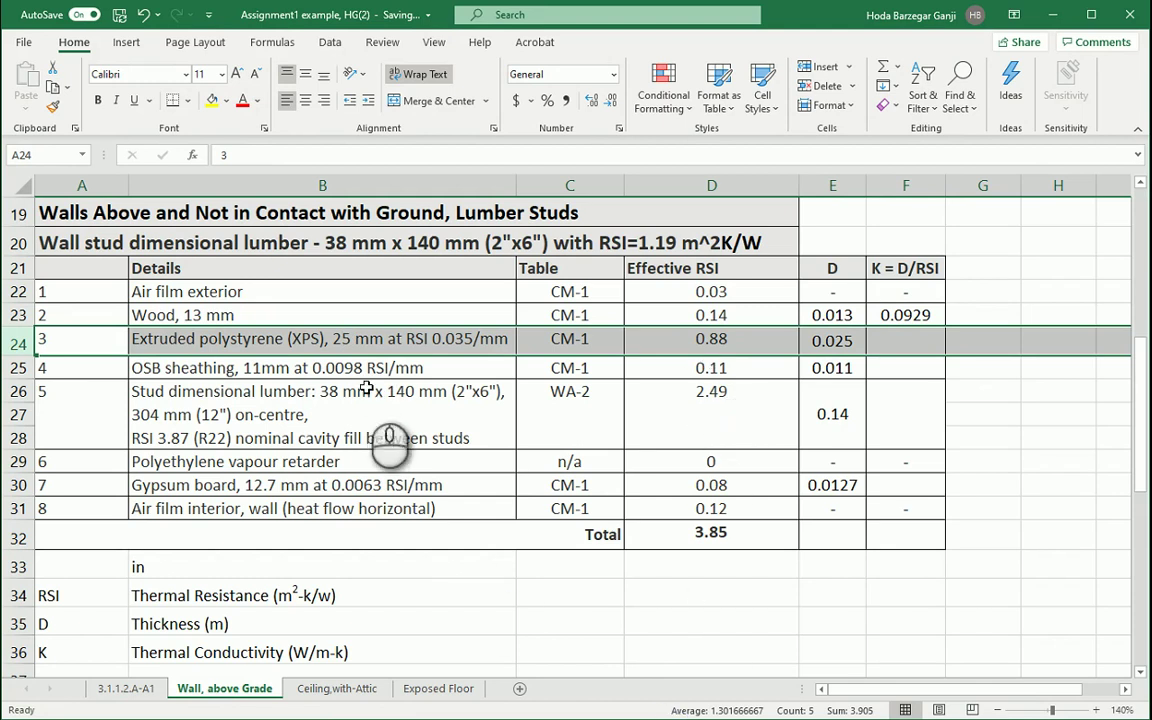
{"action": "key", "text": "alt+Tab"}
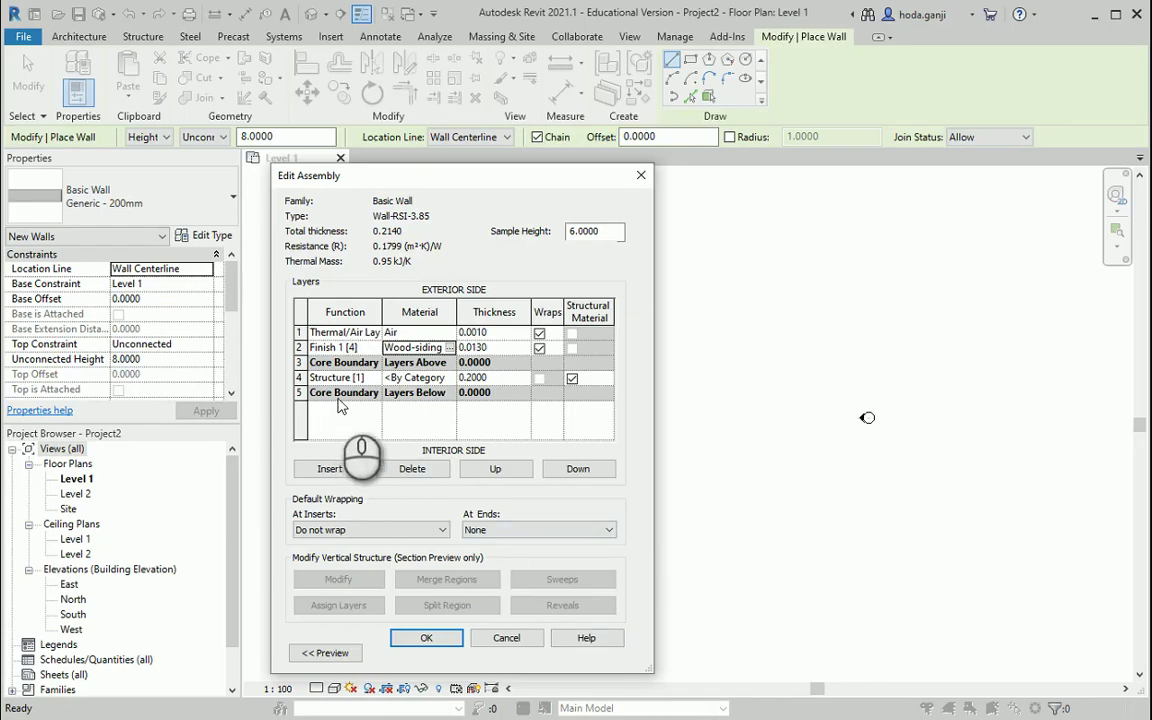
- Insert a Finish 1 [4] layer at row 3, beneath the wood siding, and bring up materials for it
{"action": "left_click", "coordinate": [329, 469]}
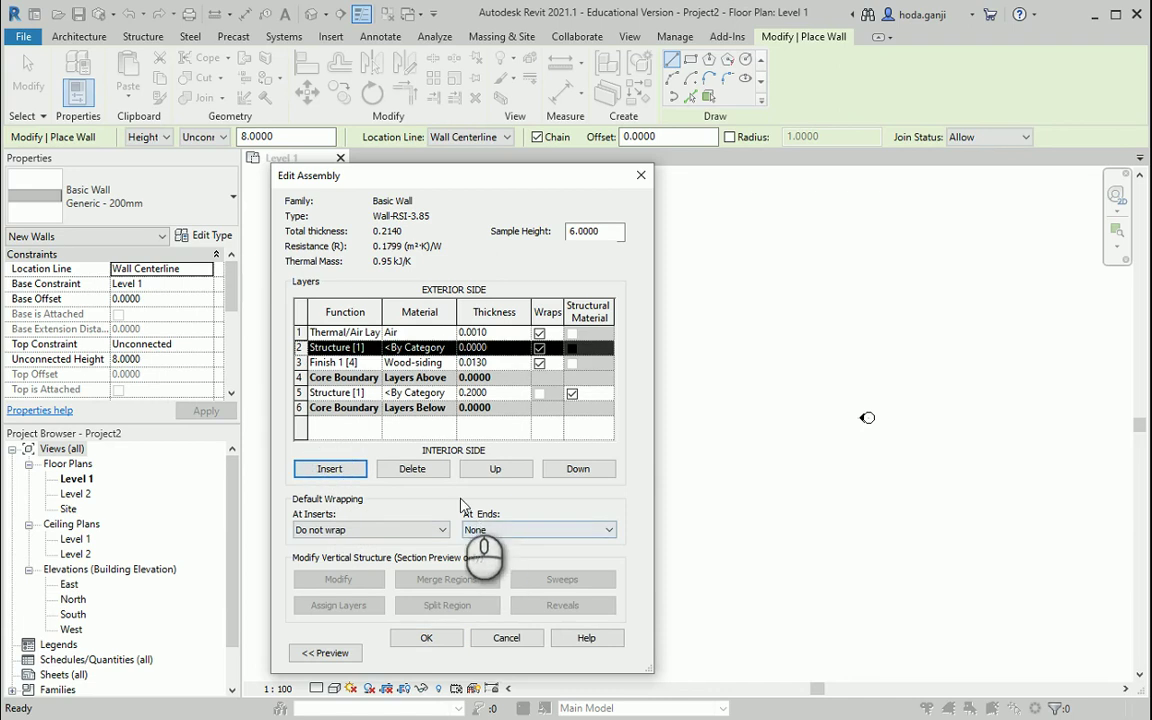
{"action": "left_click", "coordinate": [497, 470]}
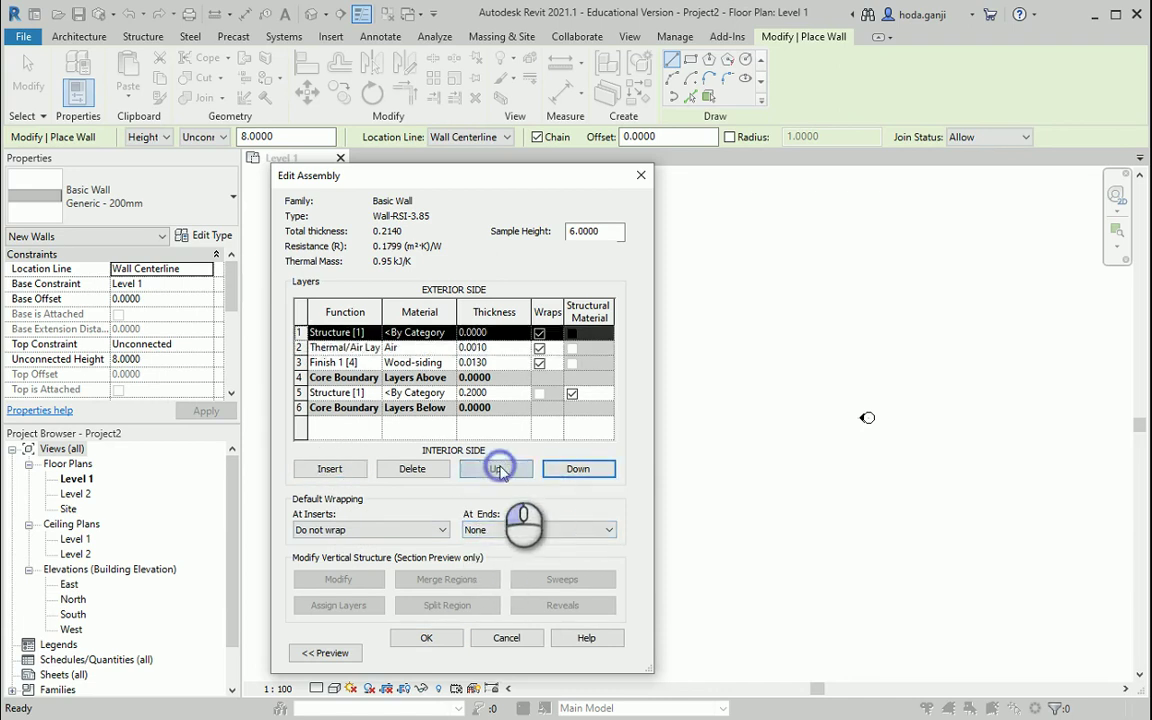
{"action": "left_click", "coordinate": [577, 470]}
{"action": "left_click", "coordinate": [577, 470]}
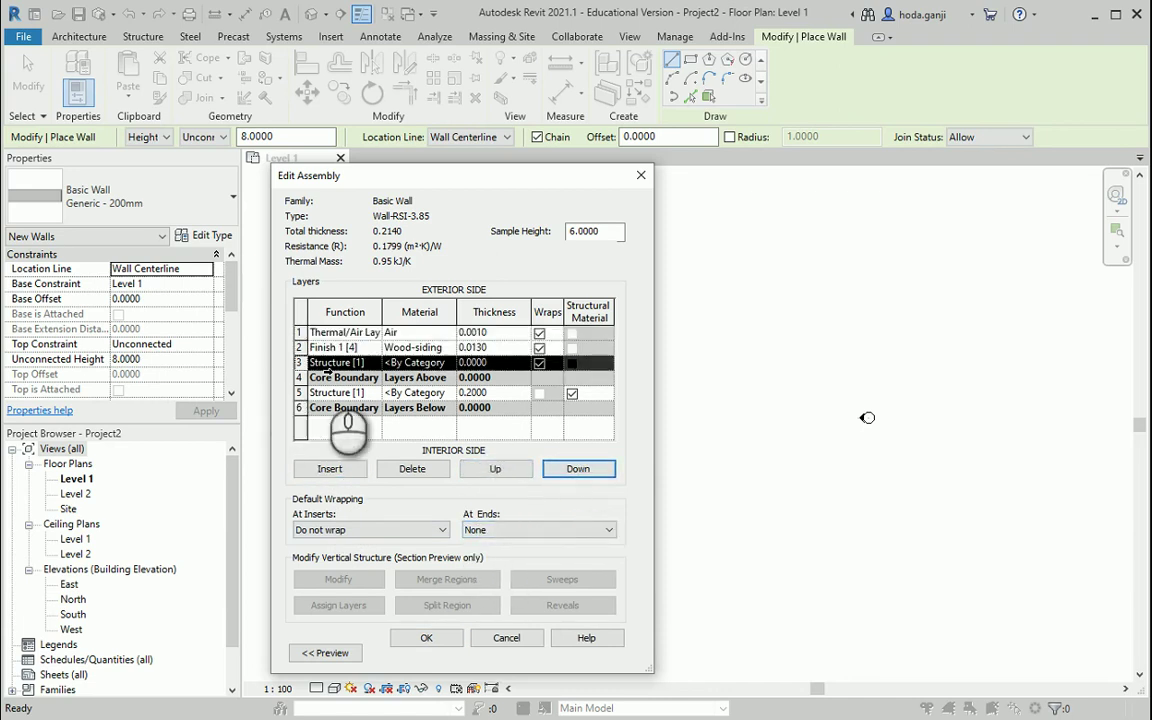
{"action": "left_click", "coordinate": [373, 364]}
{"action": "left_click", "coordinate": [373, 363]}
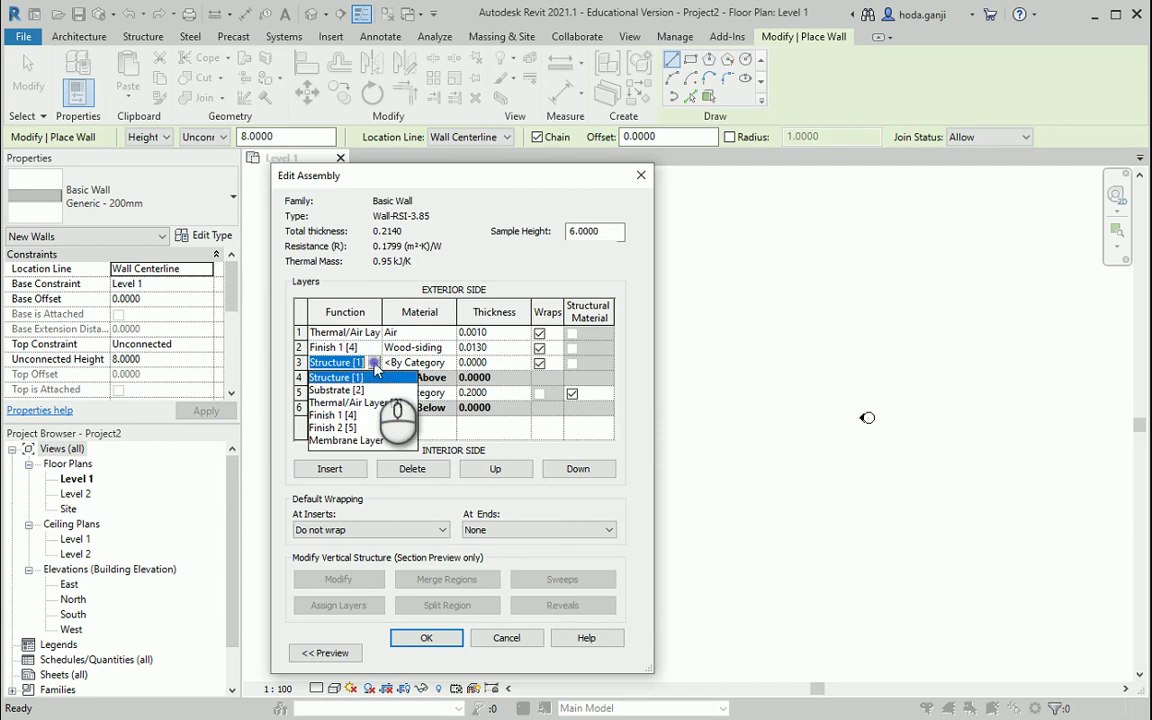
{"action": "left_click", "coordinate": [351, 416]}
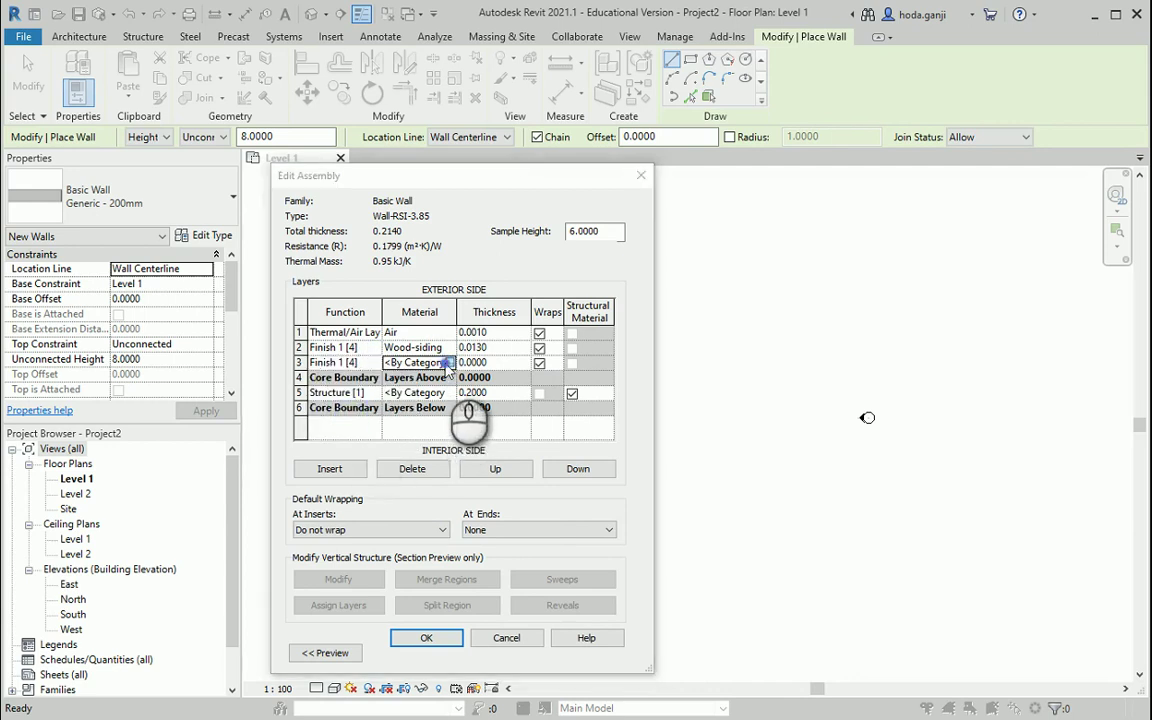
{"action": "left_click", "coordinate": [443, 363]}
{"action": "left_click", "coordinate": [568, 597]}
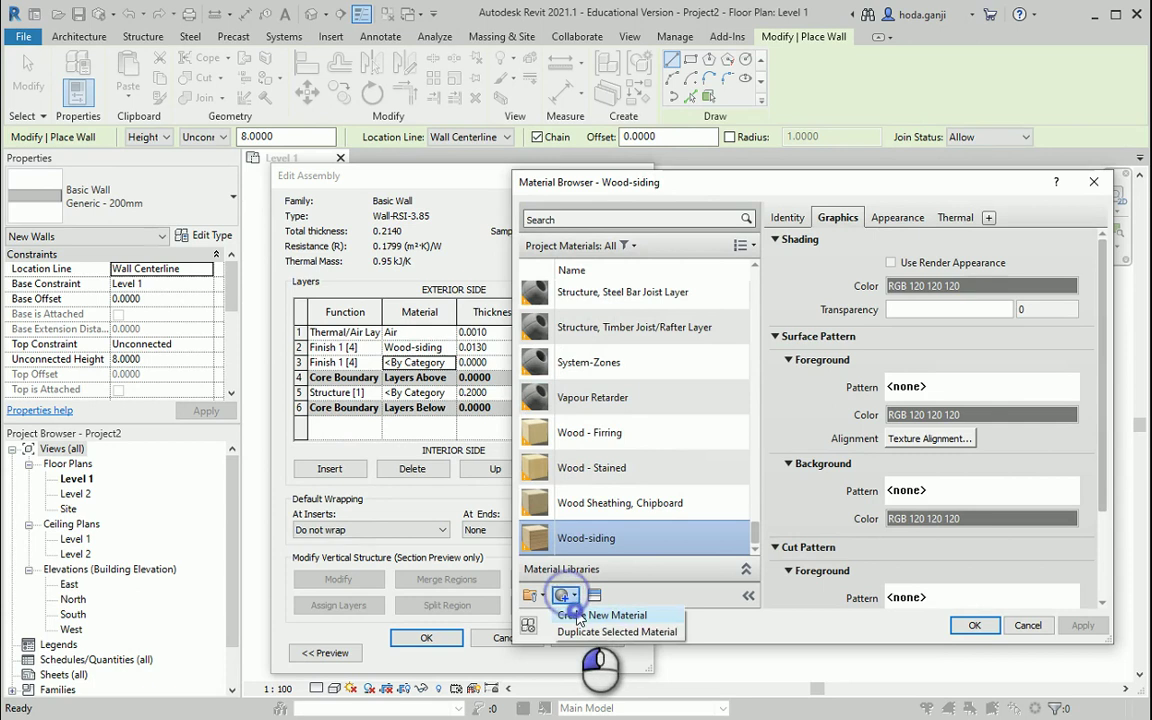
- Create a new blank material and rename it Polystyrene
{"action": "left_click", "coordinate": [617, 612]}
{"action": "right_click", "coordinate": [605, 418]}
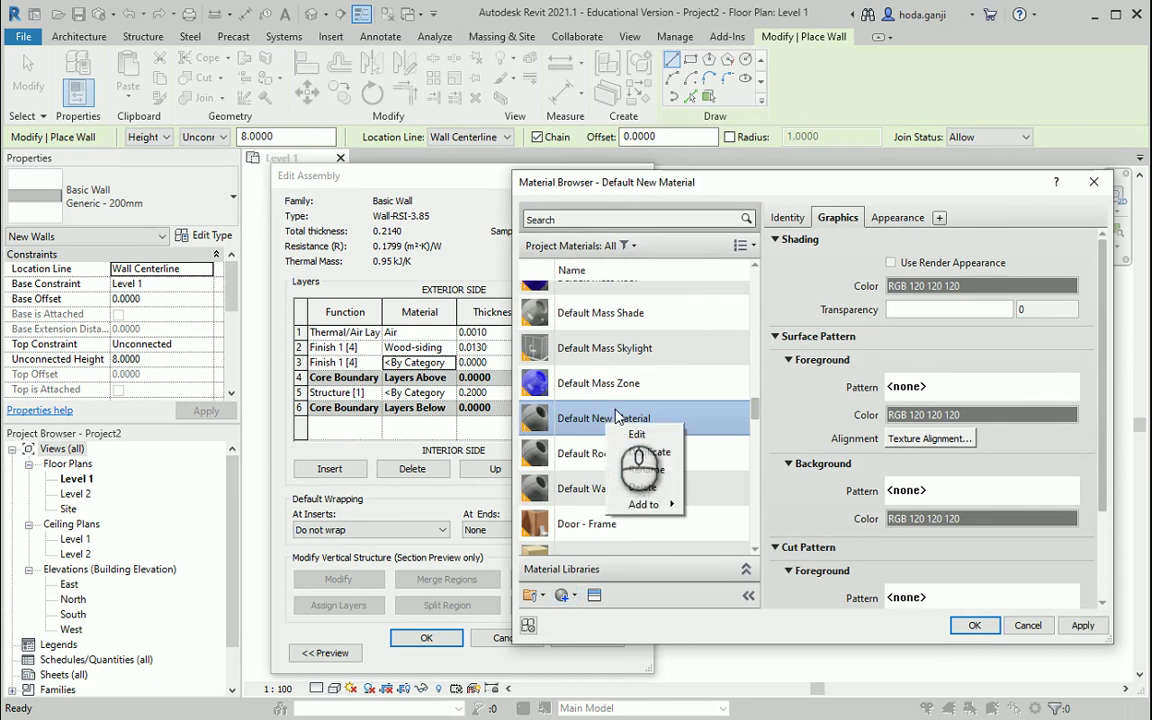
{"action": "left_click", "coordinate": [641, 470]}
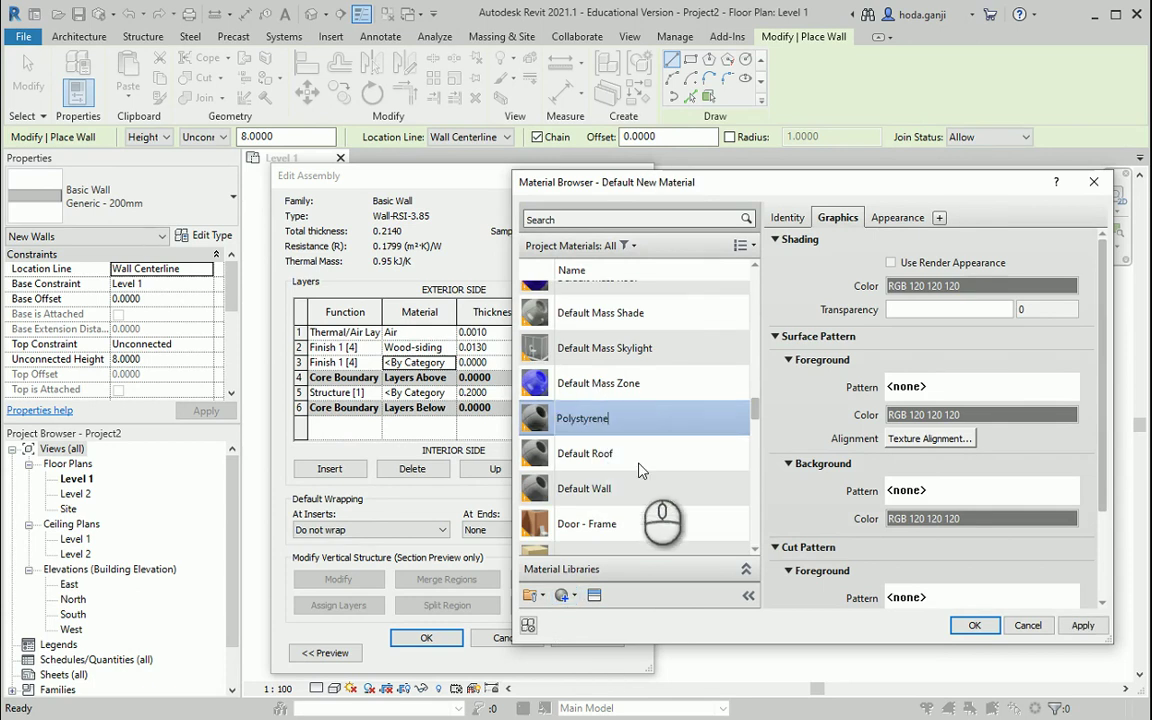
{"action": "key", "text": "Return"}
- Search the asset library for polystyrene, correcting the misspelled term using the worksheet's B24 wording
{"action": "left_click", "coordinate": [594, 595]}
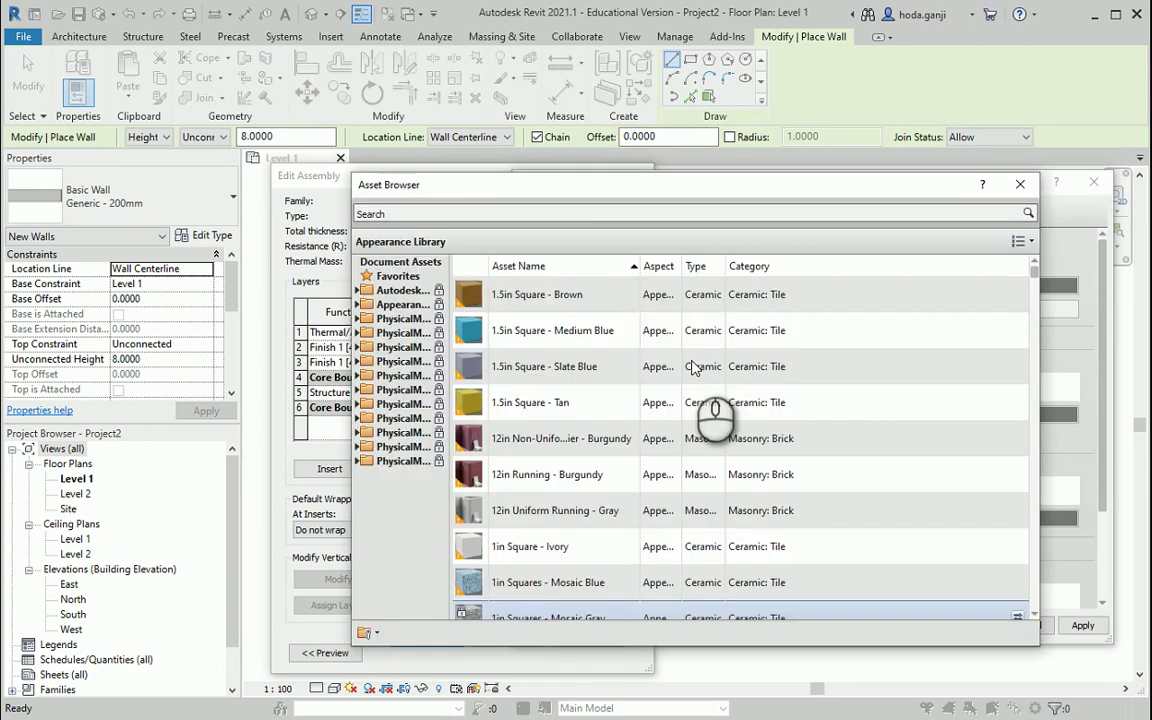
{"action": "left_click", "coordinate": [596, 211]}
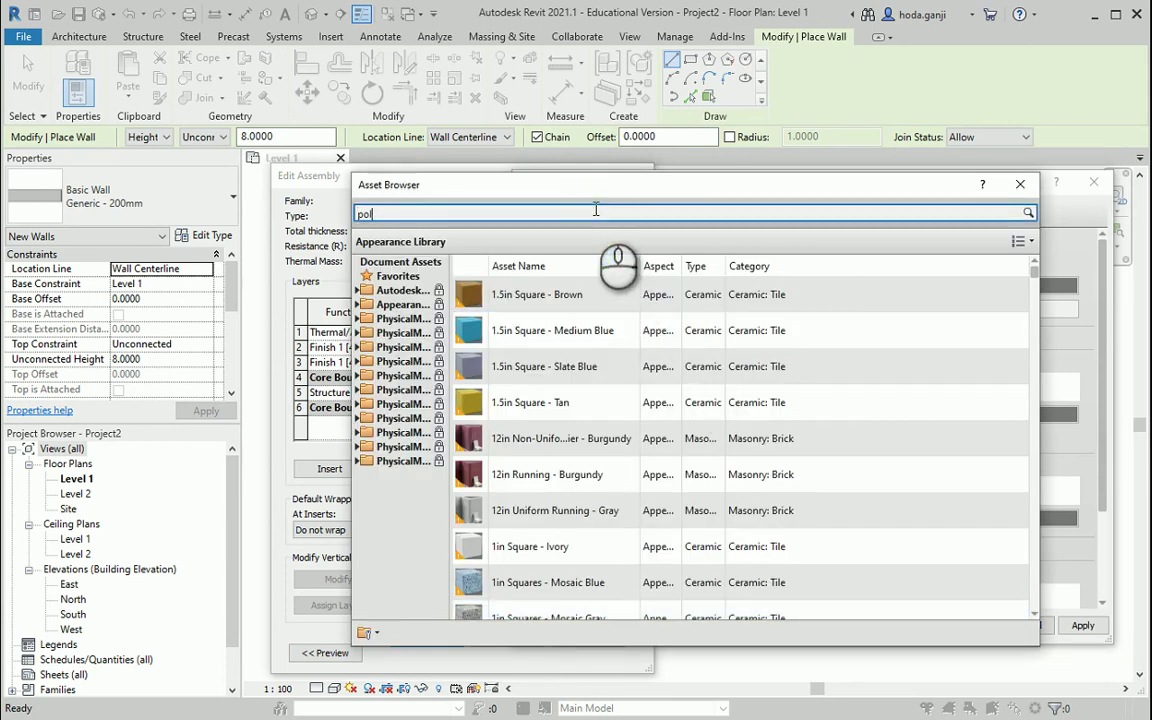
{"action": "type", "text": "polysteyre"}
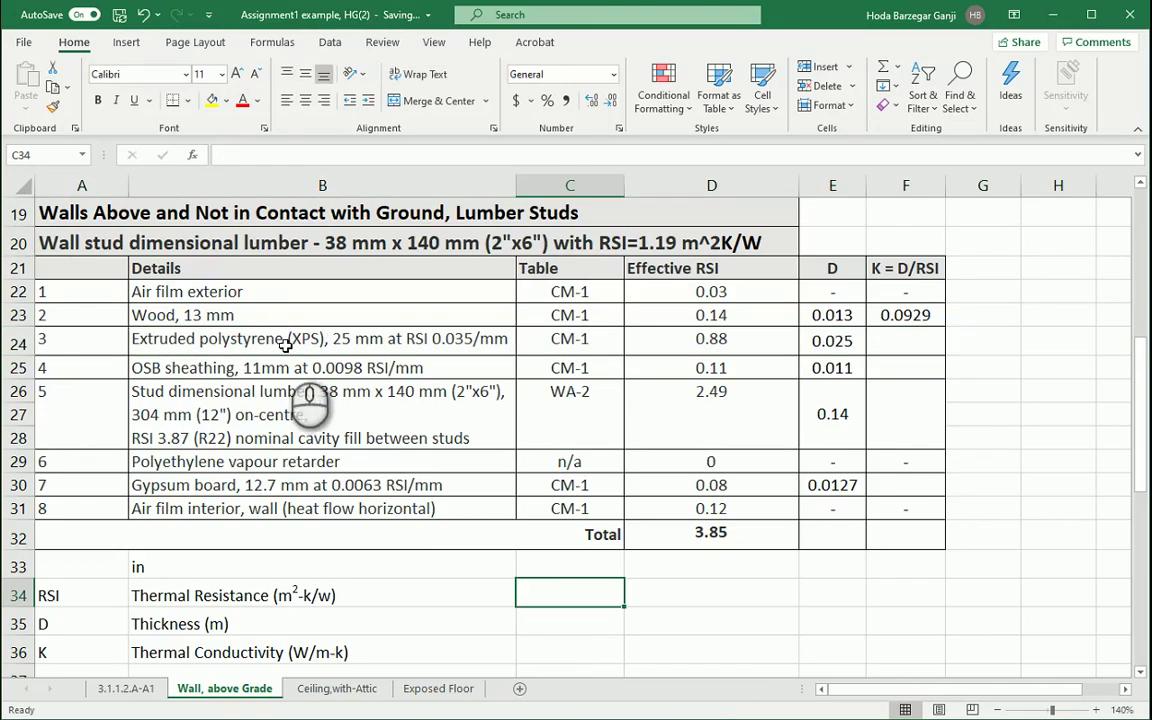
{"action": "left_click", "coordinate": [210, 339]}
{"action": "left_click_drag", "start_coordinate": [200, 339], "coordinate": [287, 340]}
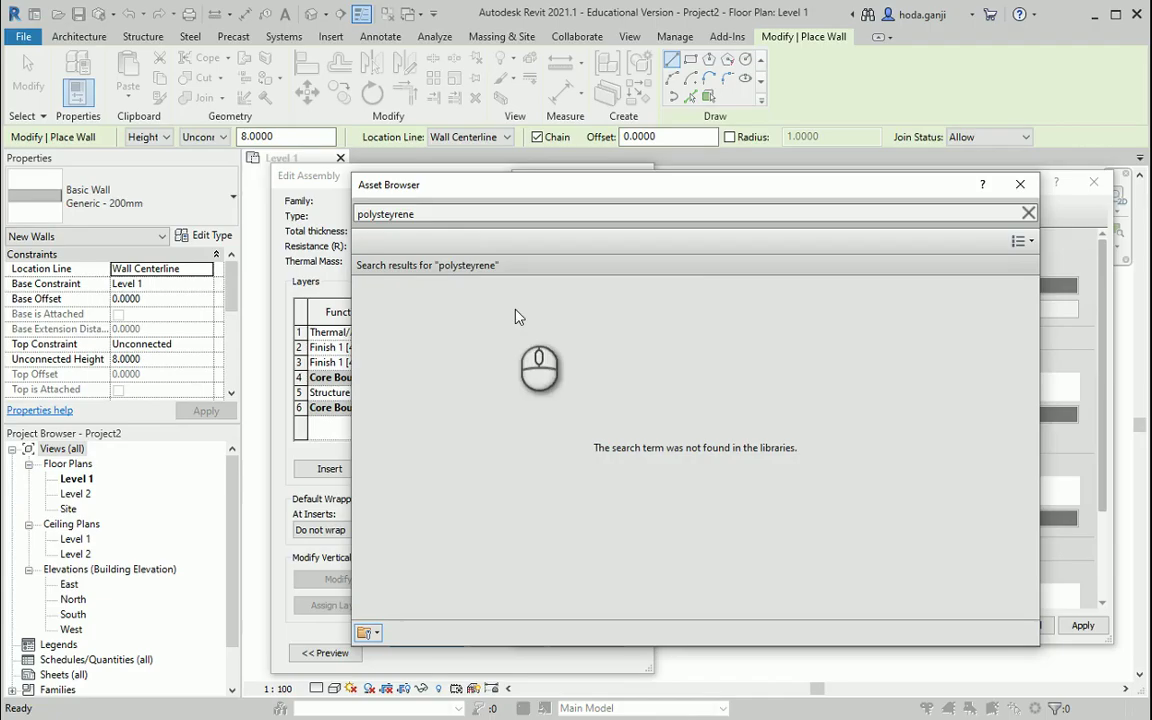
{"action": "double_click", "coordinate": [450, 214]}
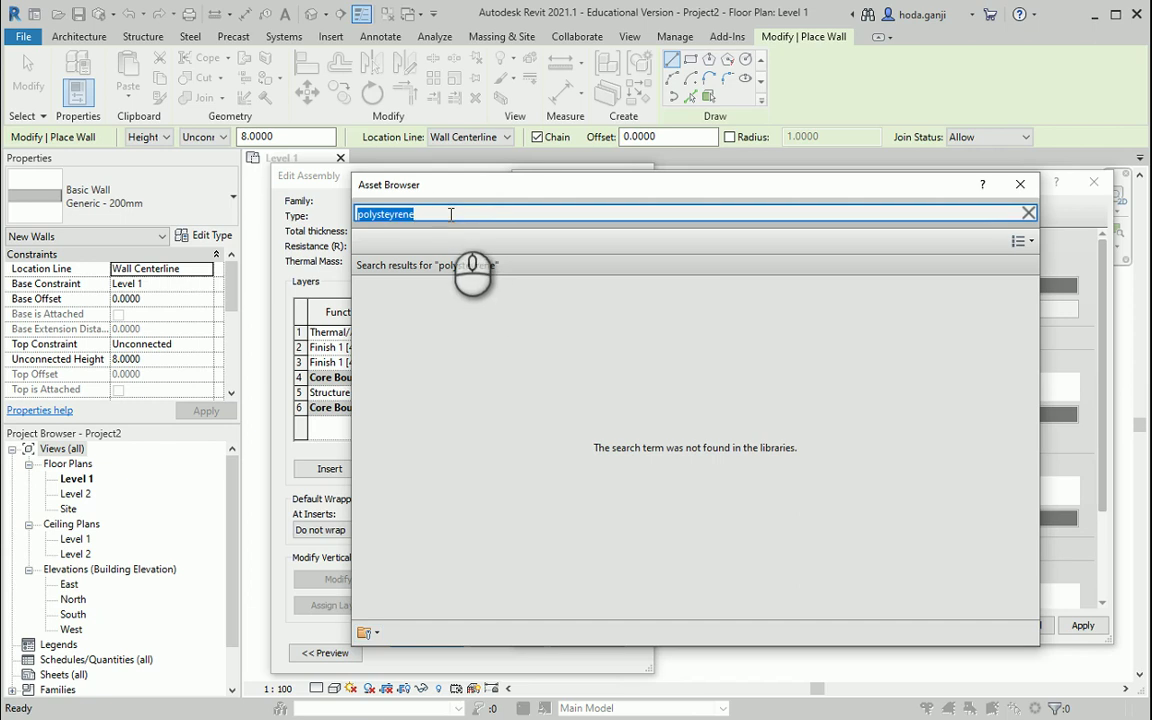
{"action": "double_click", "coordinate": [452, 214]}
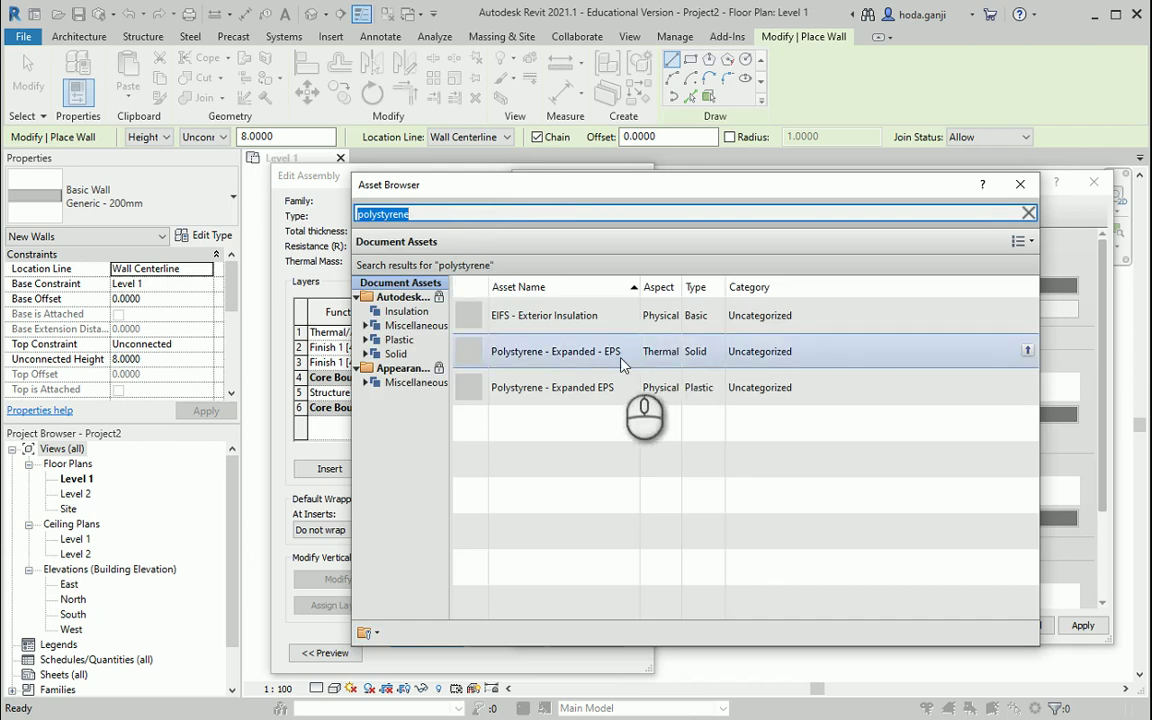
- Assign the Polystyrene - Expanded - EPS asset to the material and view its thermal properties
{"action": "left_click", "coordinate": [597, 712]}
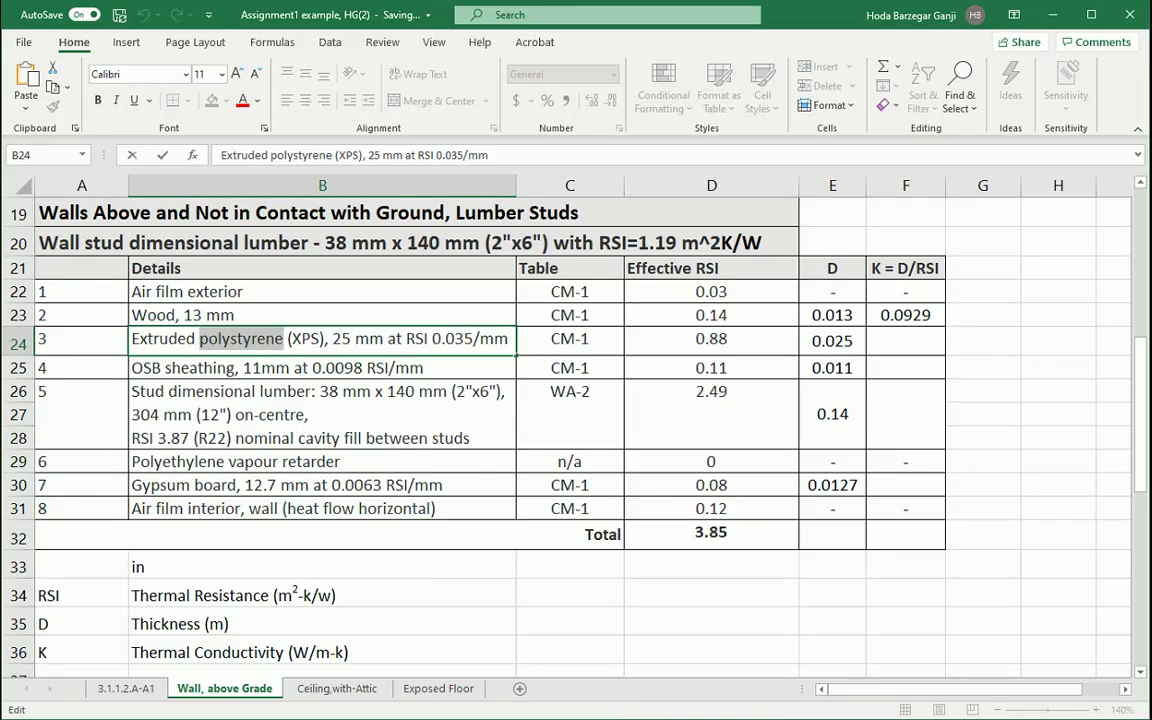
{"action": "key", "text": "alt+Tab"}
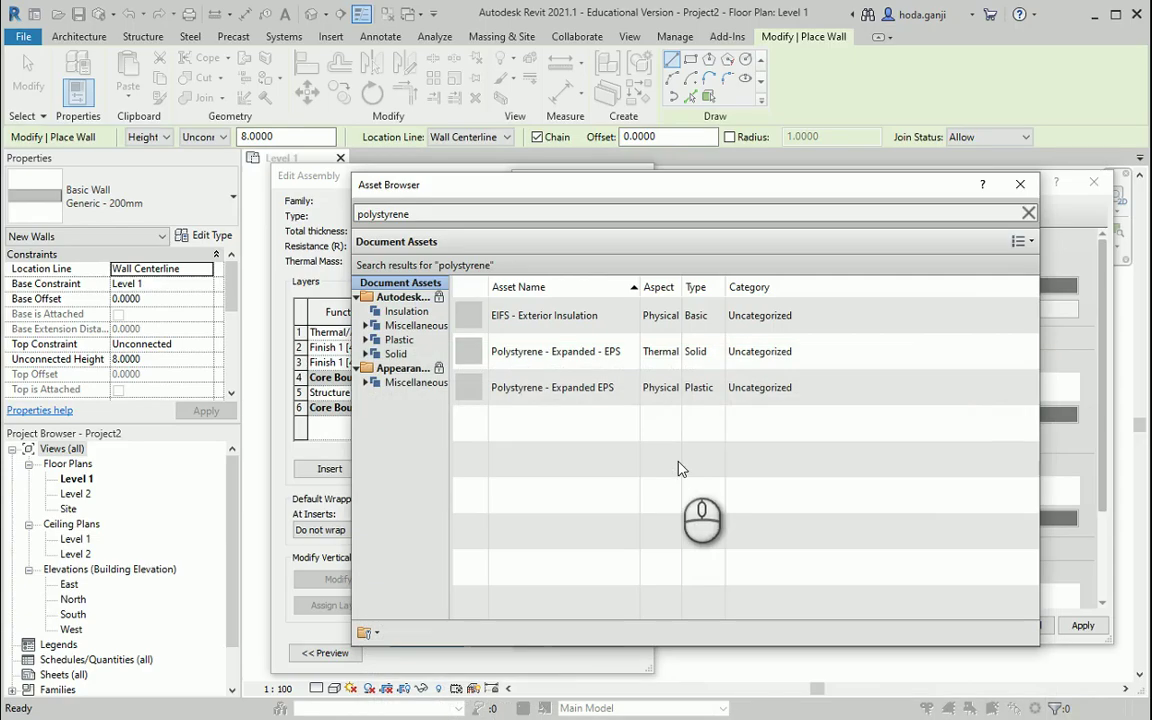
{"action": "double_click", "coordinate": [588, 356]}
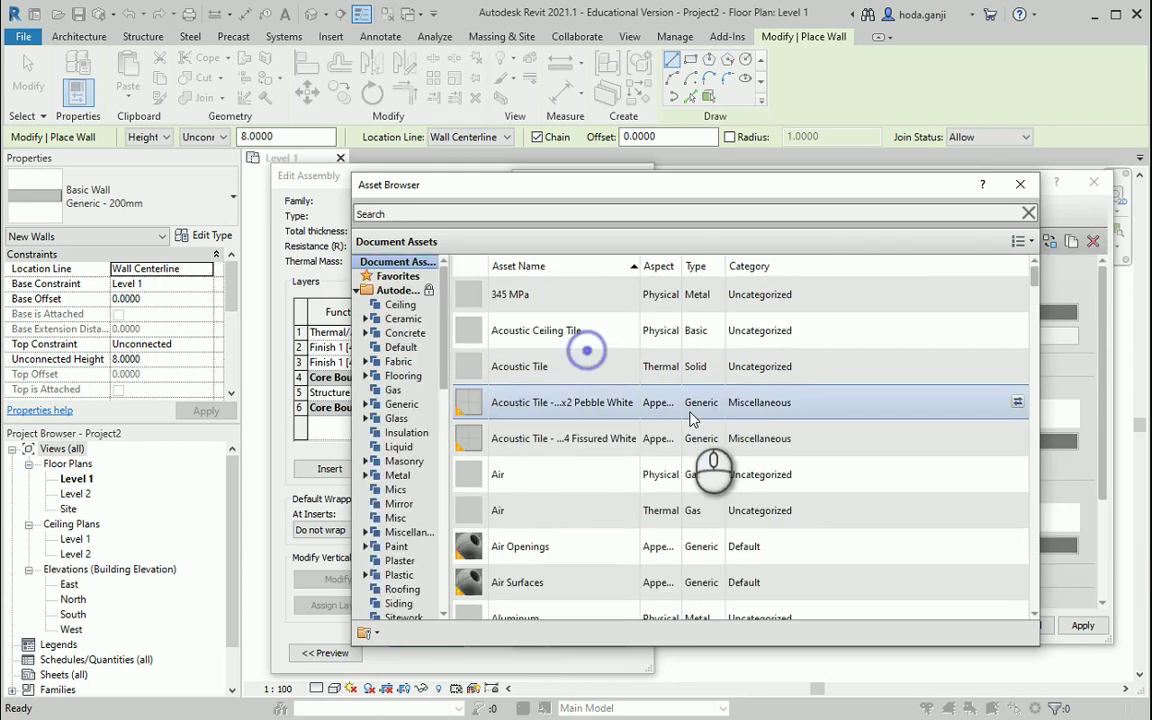
{"action": "left_click", "coordinate": [1020, 184]}
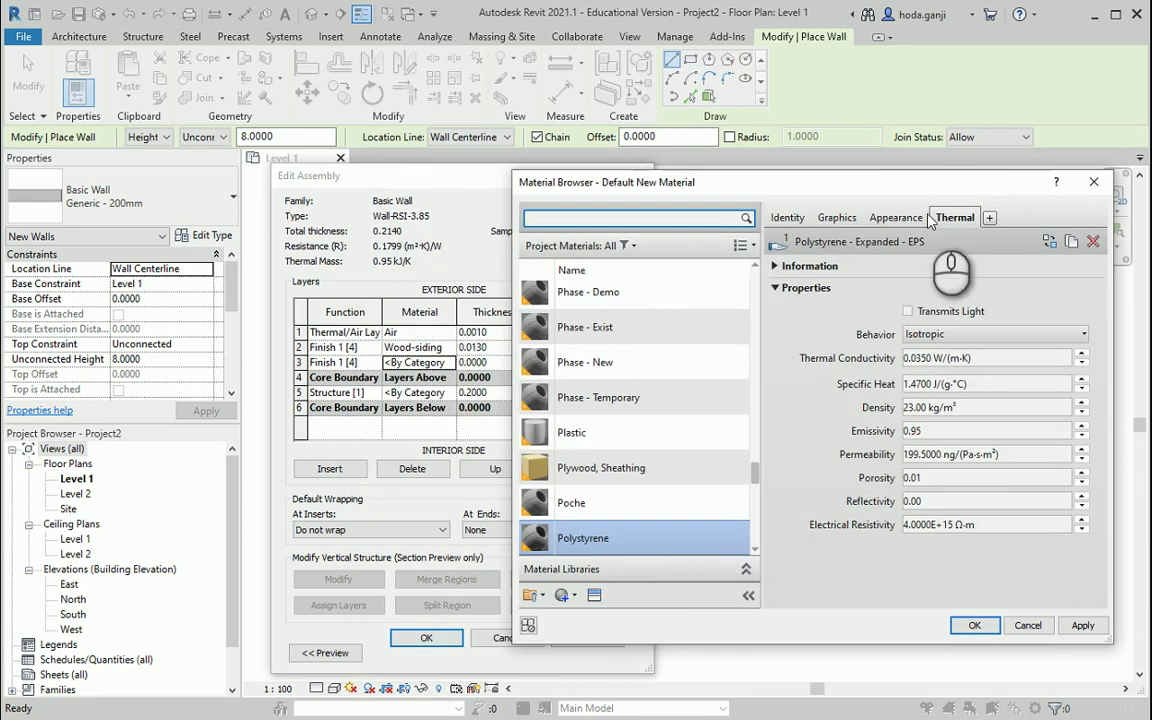
{"action": "left_click_drag", "start_coordinate": [885, 182], "coordinate": [759, 196]}
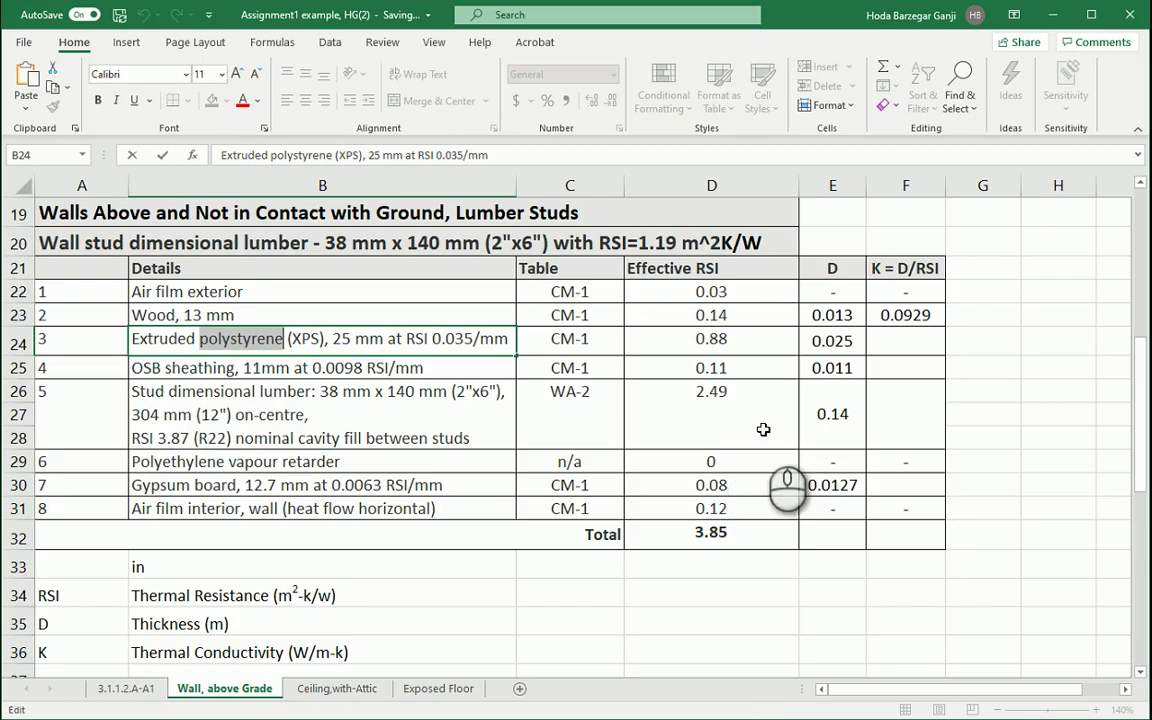
- Enter =E24/D24 in F24 to calculate the polystyrene layer's conductivity
{"action": "left_click", "coordinate": [905, 345]}
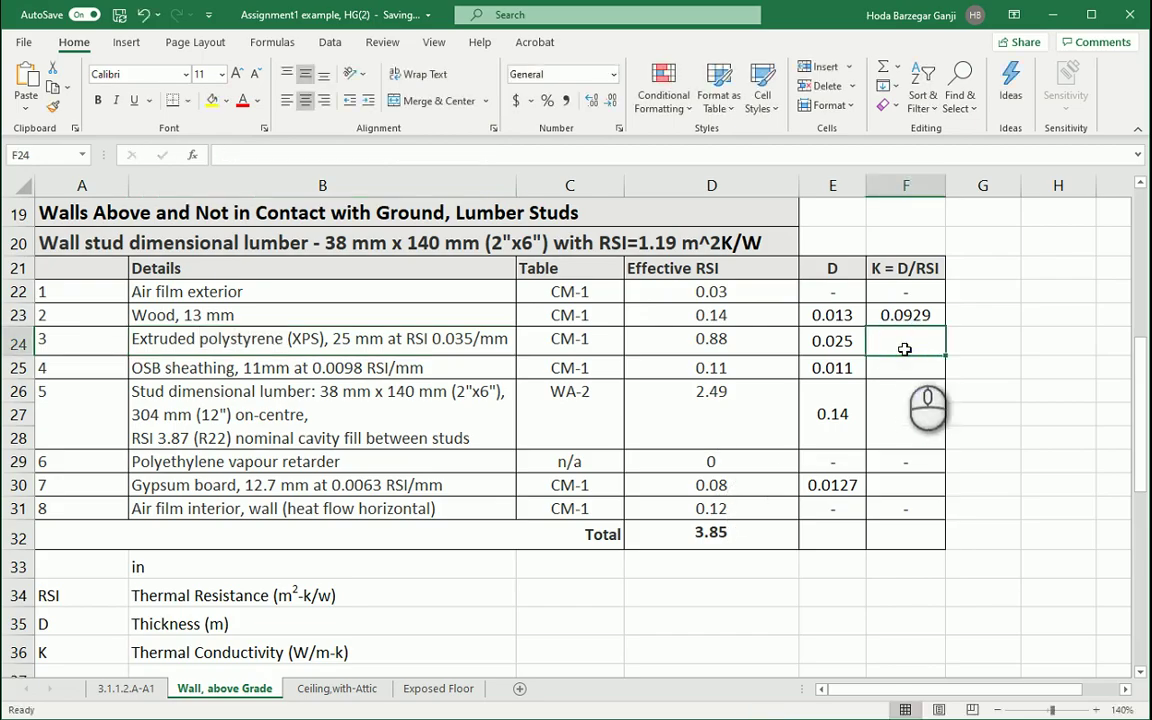
{"action": "type", "text": "="}
{"action": "key", "text": "Left"}
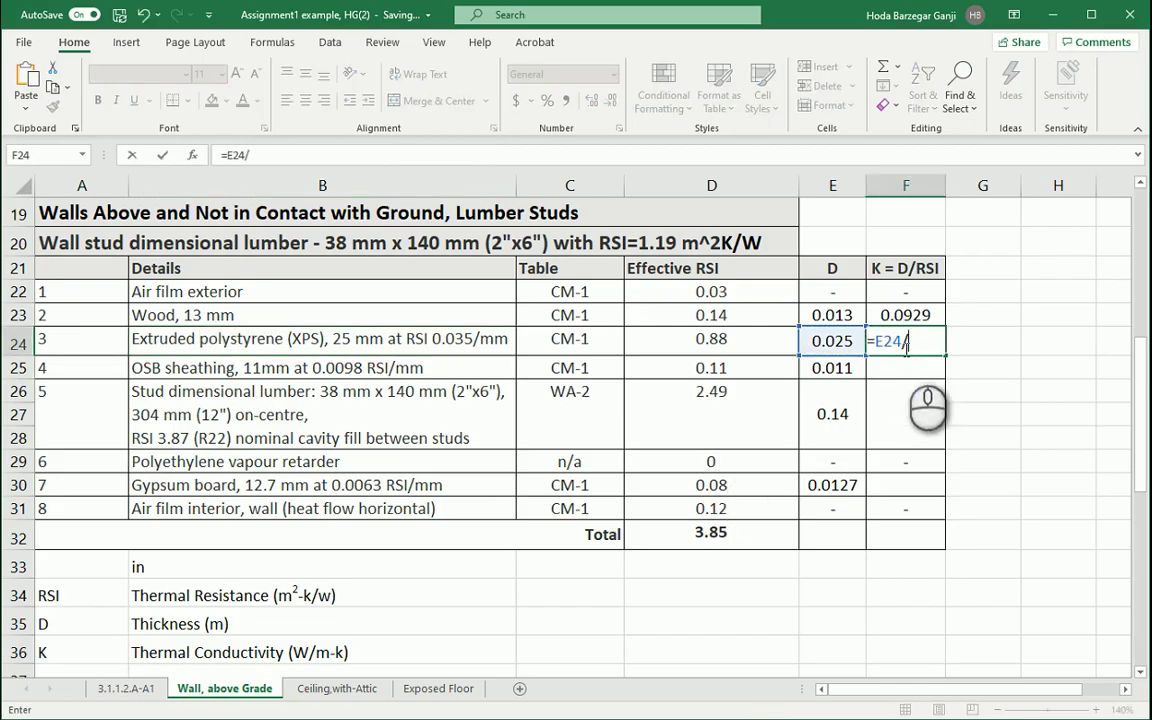
{"action": "type", "text": "/"}
{"action": "key", "text": "Left"}
{"action": "key", "text": "Left"}
{"action": "key", "text": "Return"}
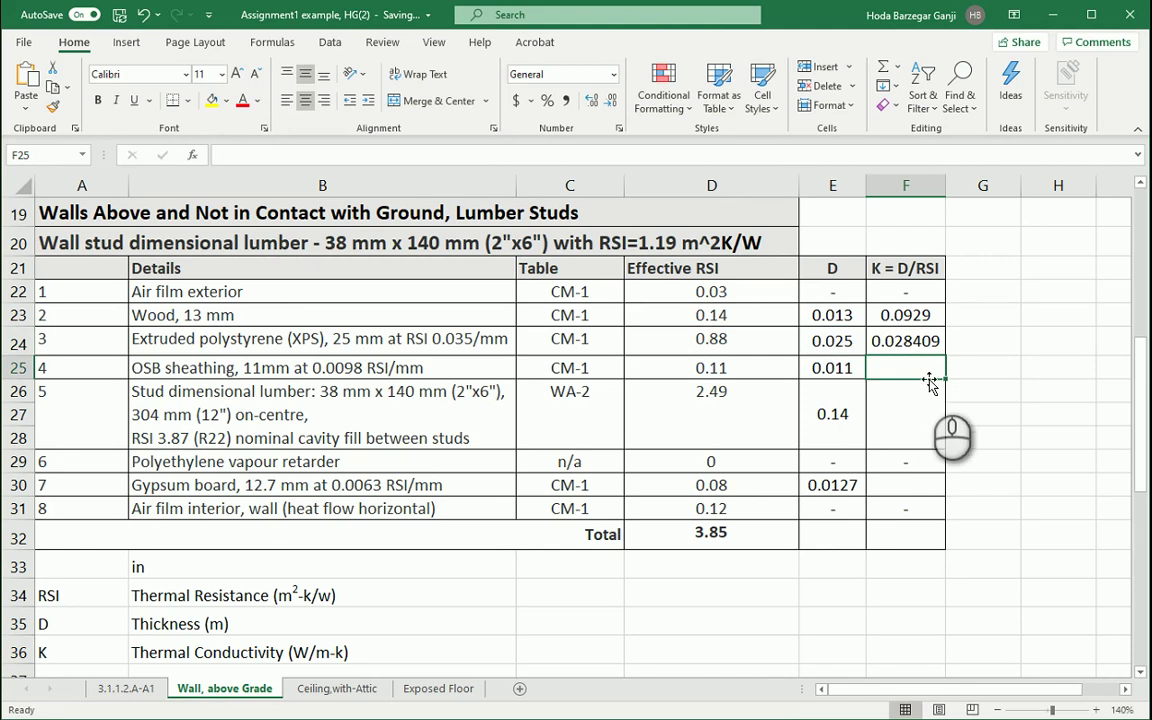
- Apply F23's number format to F24:F28 so F24 shows 0.0284, then select Revit's conductivity value
{"action": "left_click", "coordinate": [905, 315]}
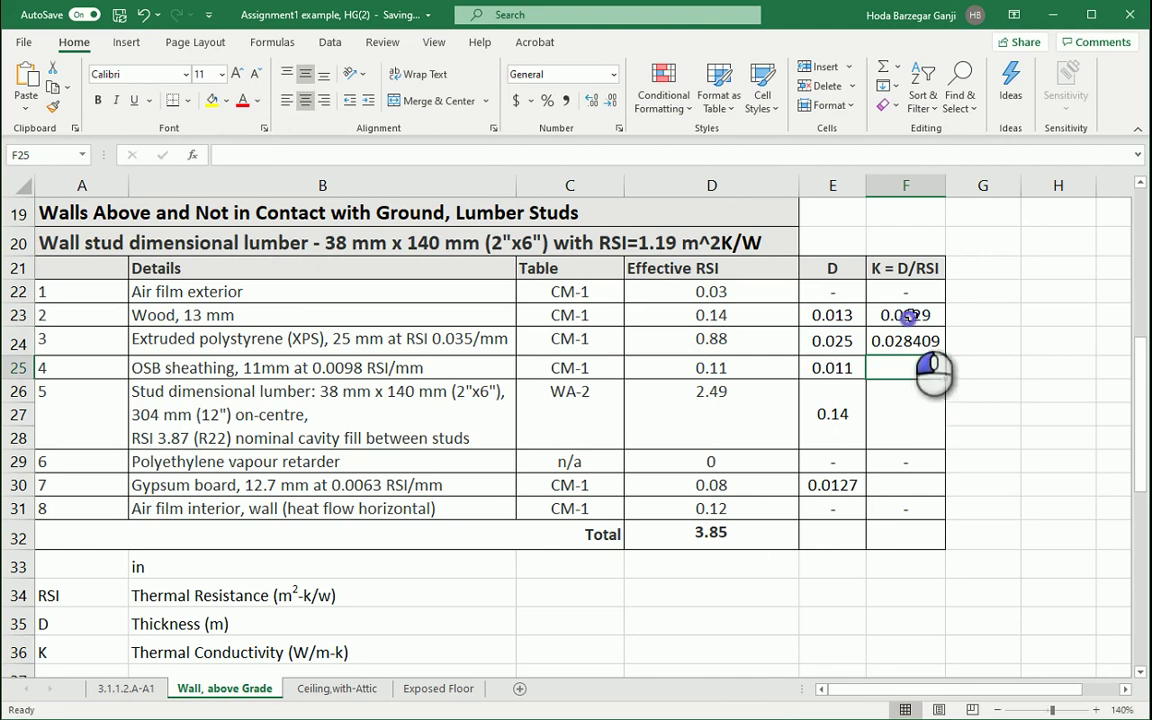
{"action": "left_click", "coordinate": [55, 105]}
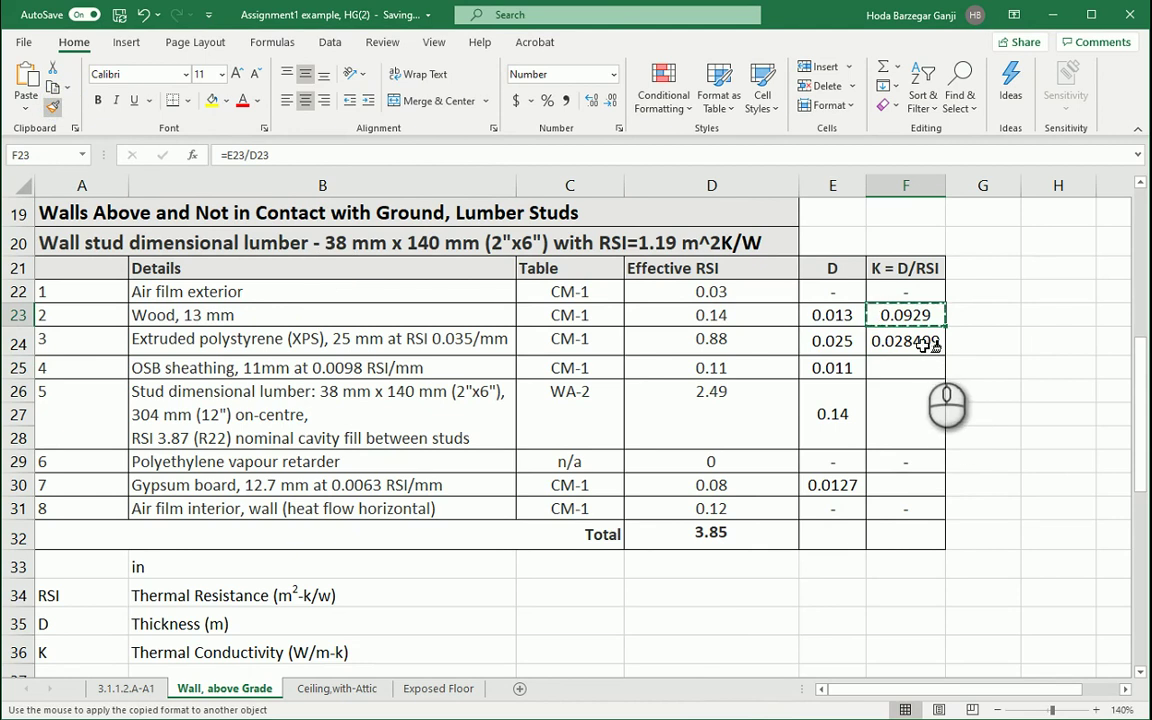
{"action": "left_click_drag", "start_coordinate": [912, 340], "coordinate": [920, 440]}
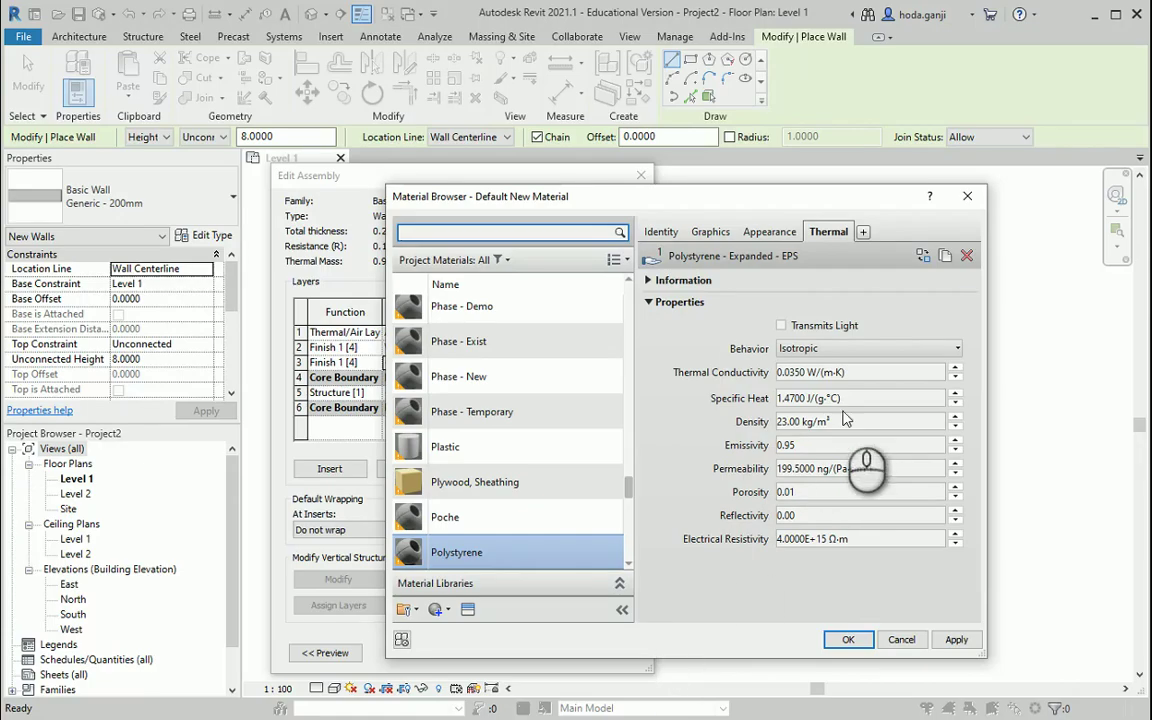
{"action": "left_click", "coordinate": [855, 373]}
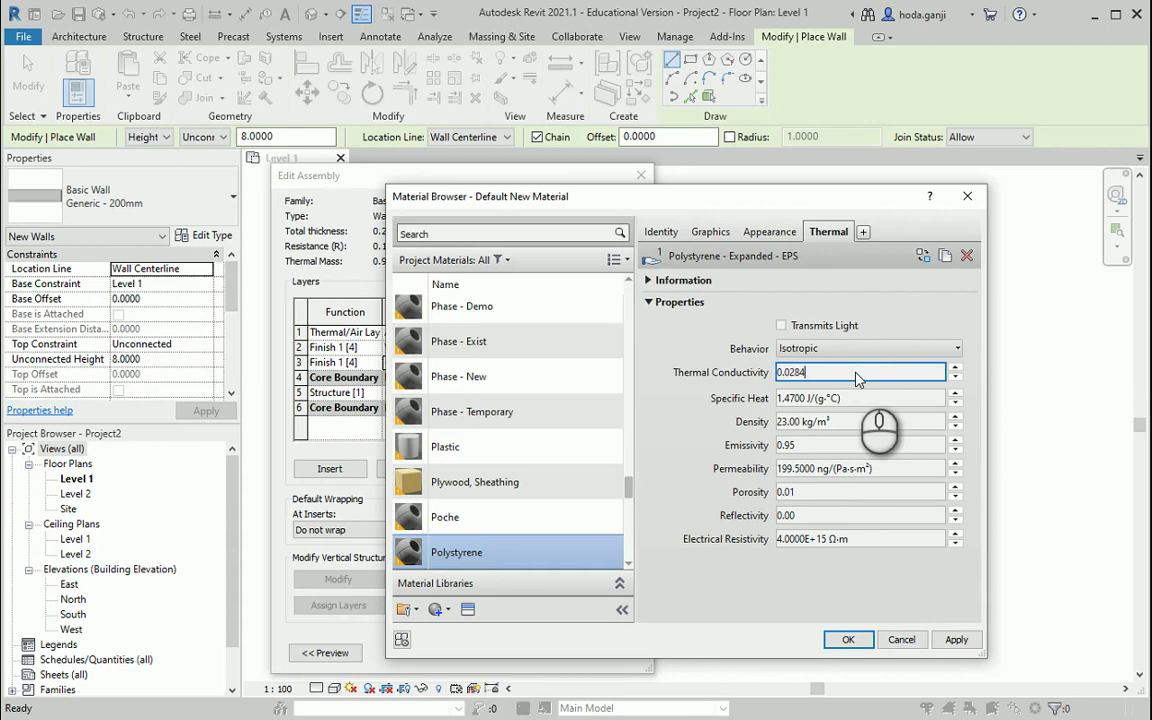
- Accept the 0.0284 conductivity and give the Polystyrene layer a 0.0250 thickness, reaching 1.0602 (m²·K)/W
{"action": "left_click", "coordinate": [848, 639]}
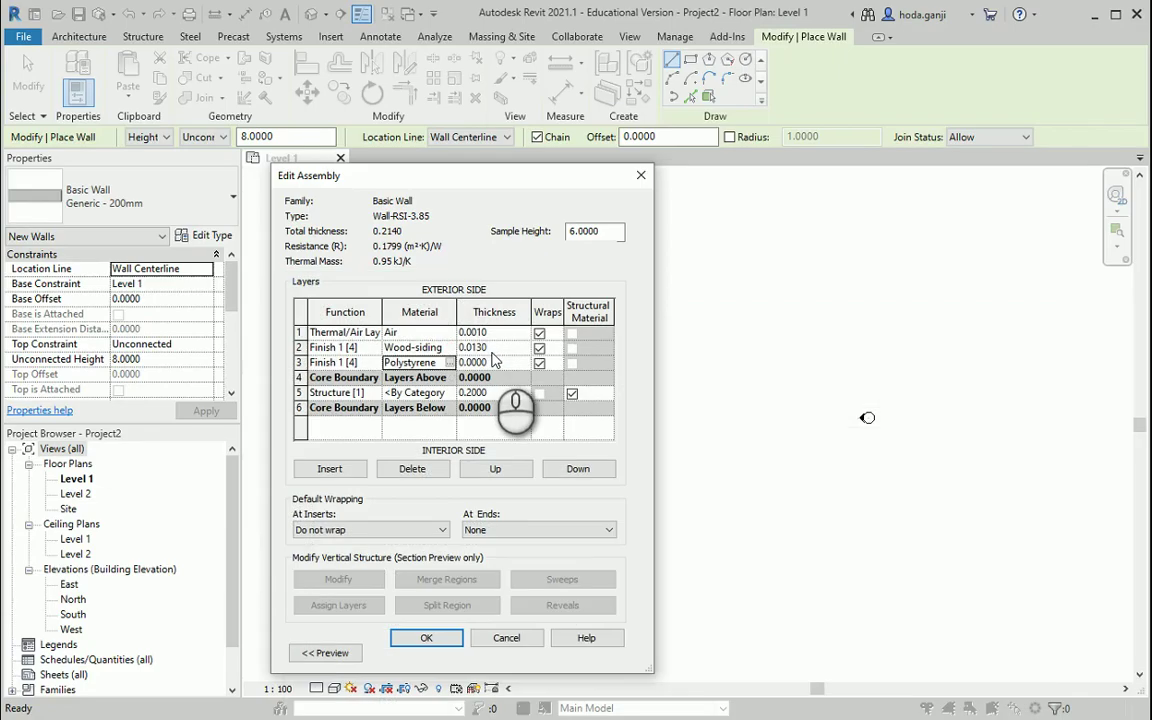
{"action": "left_click", "coordinate": [478, 360]}
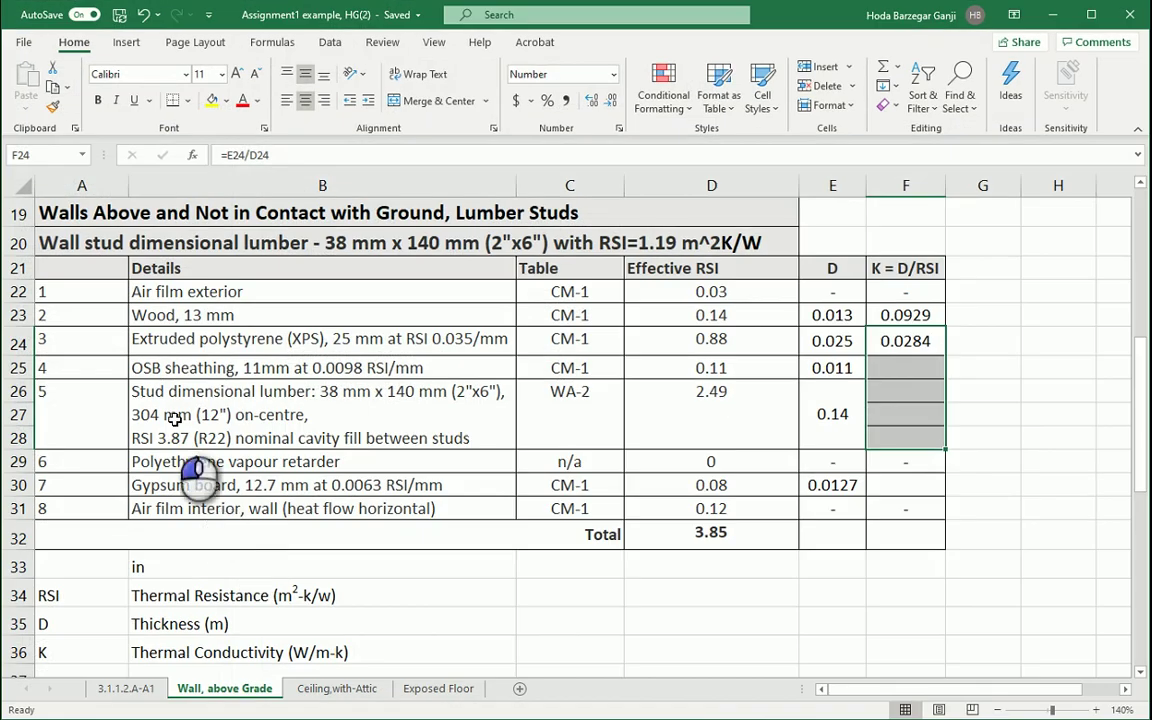
{"action": "left_click", "coordinate": [178, 418]}
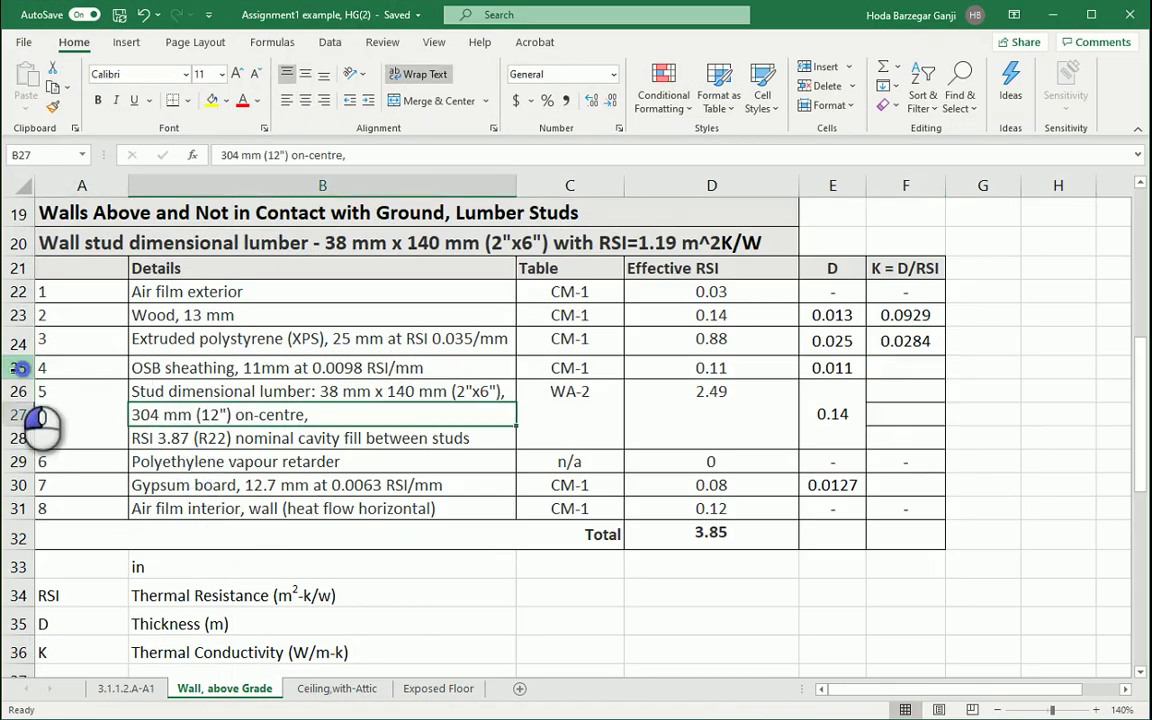
{"action": "left_click", "coordinate": [19, 368]}
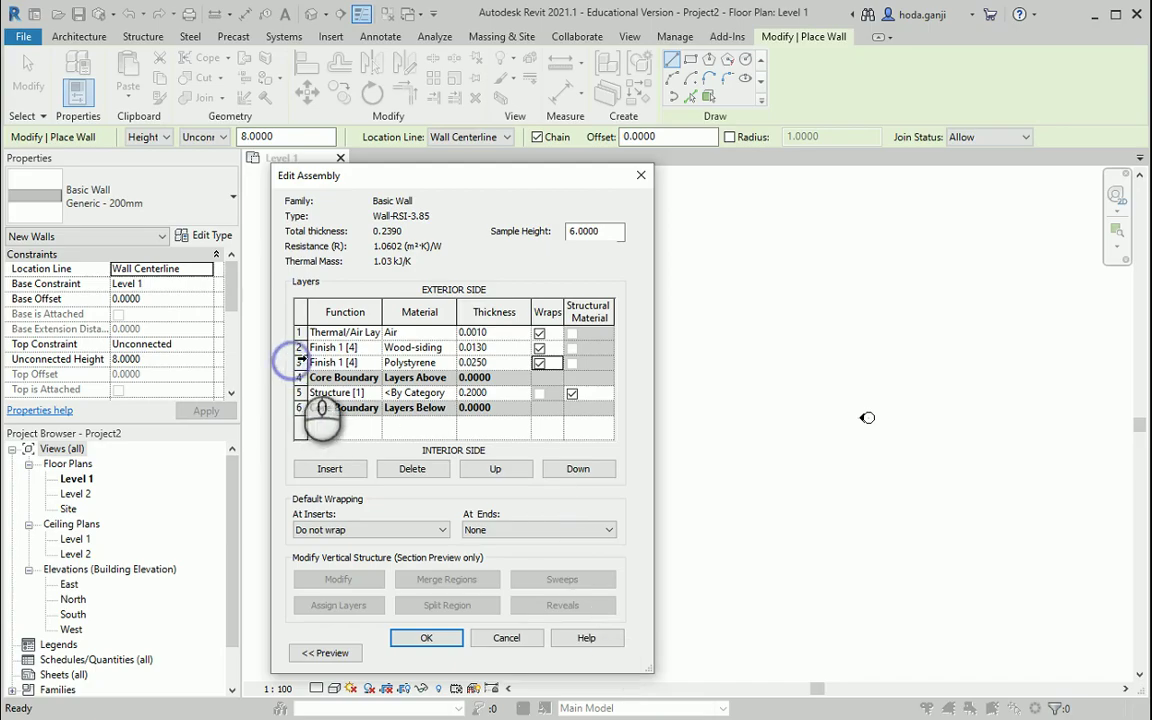
- Insert a 0.0110-thick Finish 1 [4] layer below the Polystyrene and bring up materials for it
{"action": "left_click", "coordinate": [298, 362]}
{"action": "left_click", "coordinate": [336, 469]}
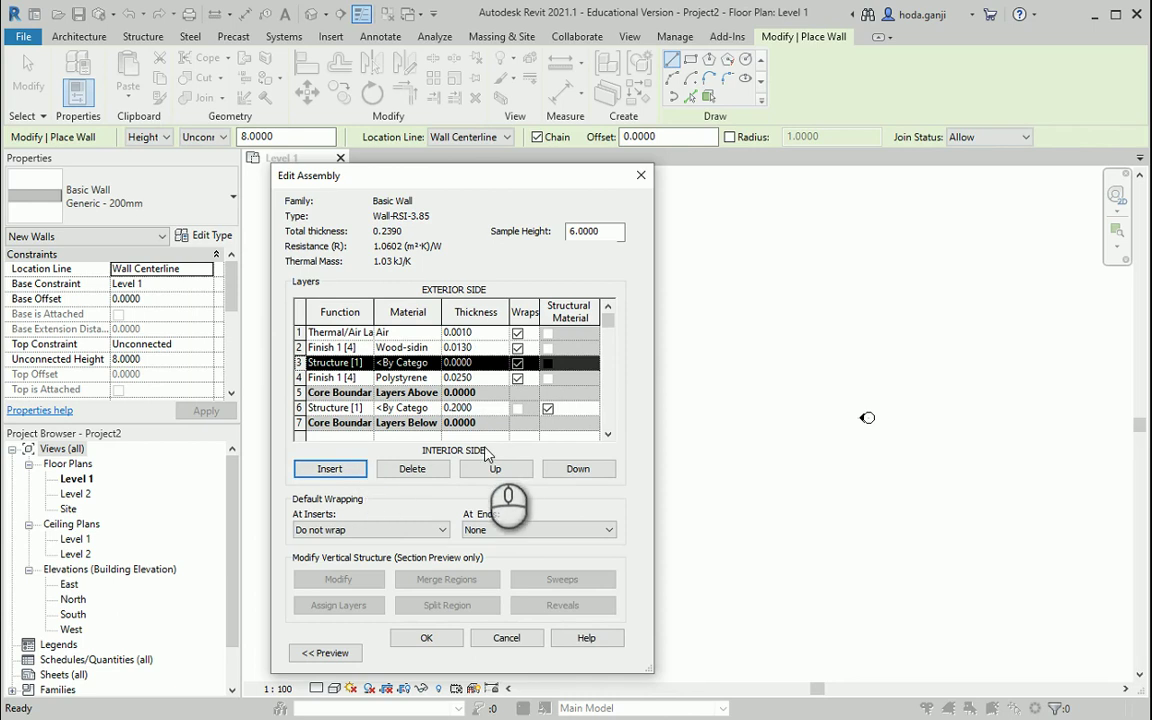
{"action": "left_click", "coordinate": [579, 469]}
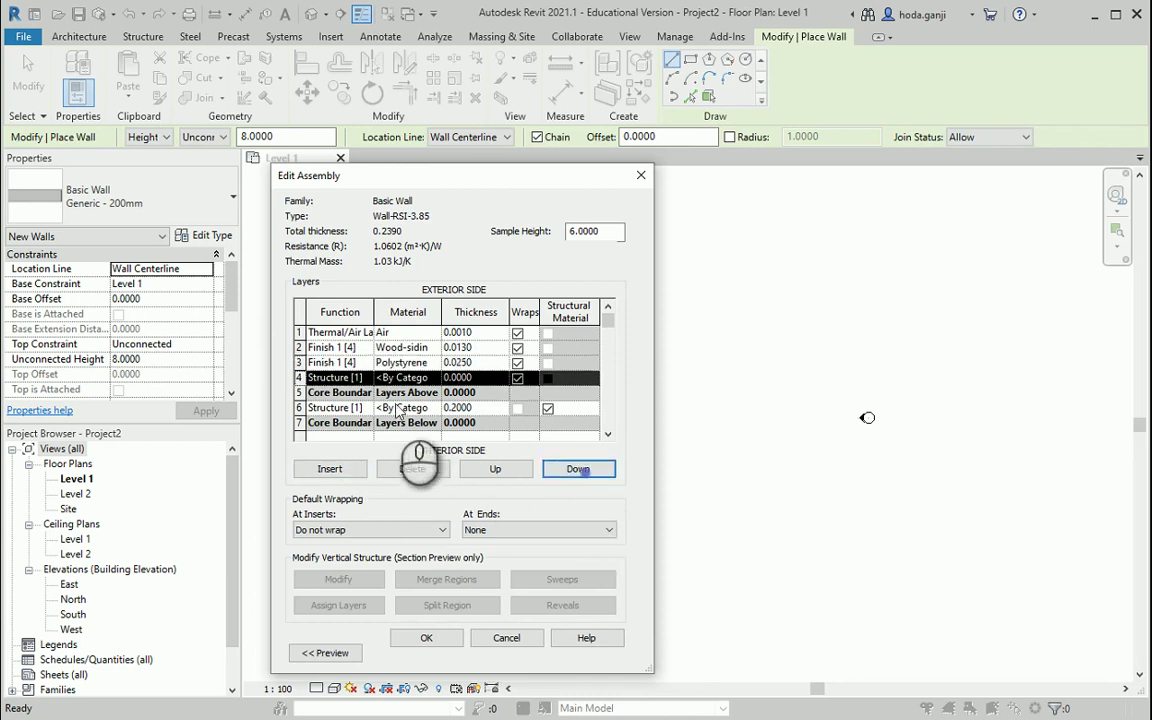
{"action": "left_click", "coordinate": [350, 377]}
{"action": "left_click", "coordinate": [347, 430]}
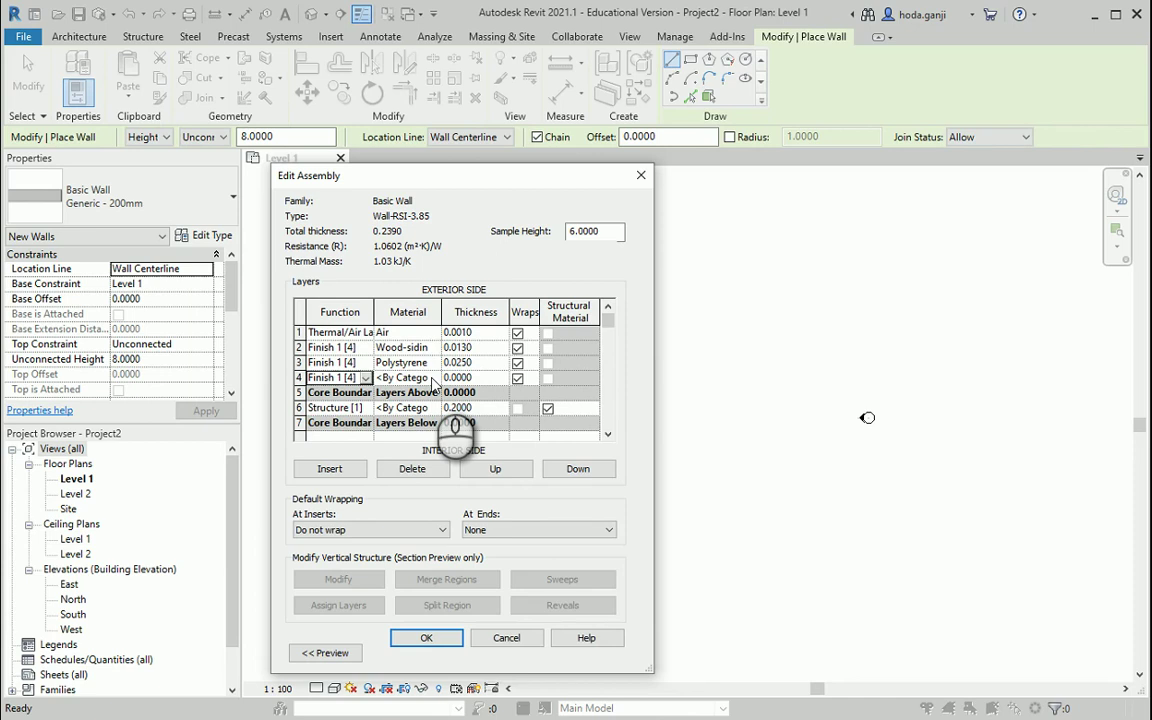
{"action": "left_click", "coordinate": [487, 380]}
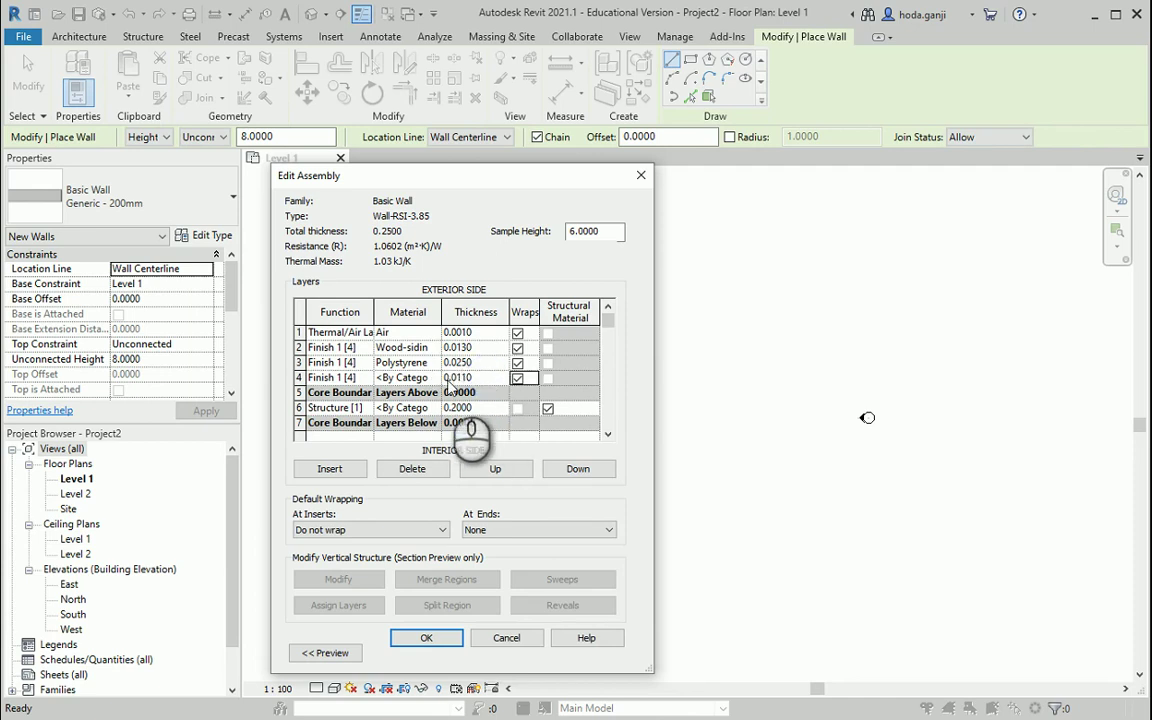
{"action": "left_click", "coordinate": [410, 378]}
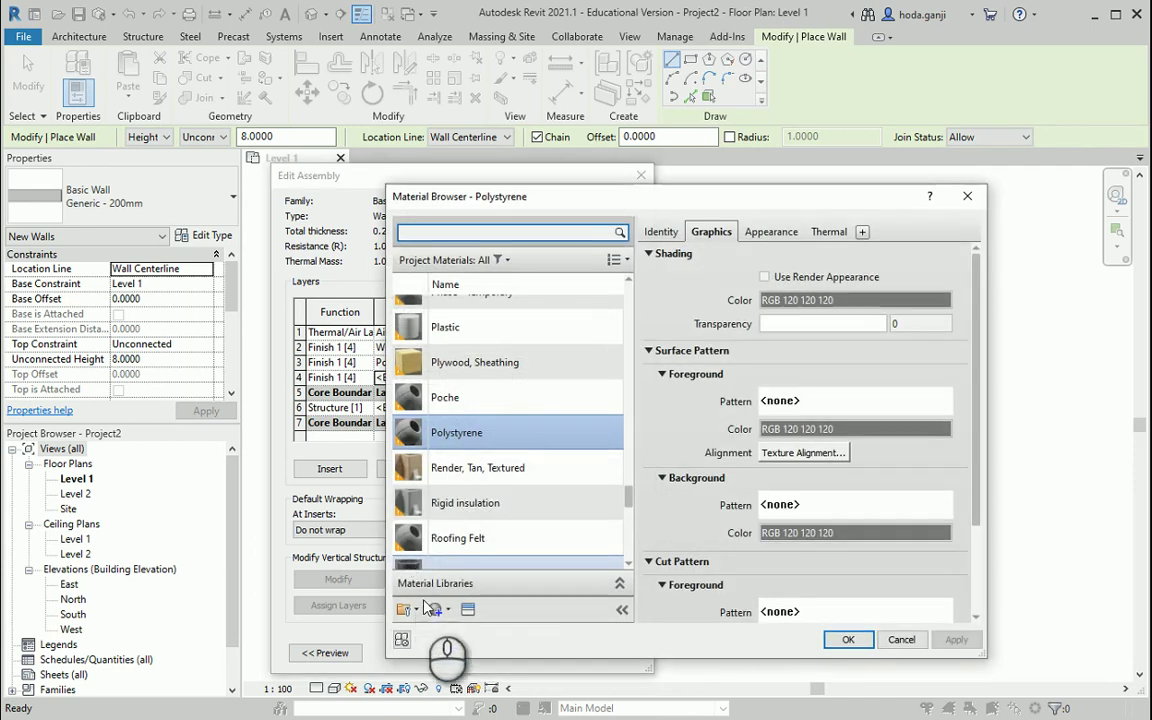
- Create a new blank material and rename it Sheathing
{"action": "left_click", "coordinate": [440, 609]}
{"action": "left_click", "coordinate": [450, 628]}
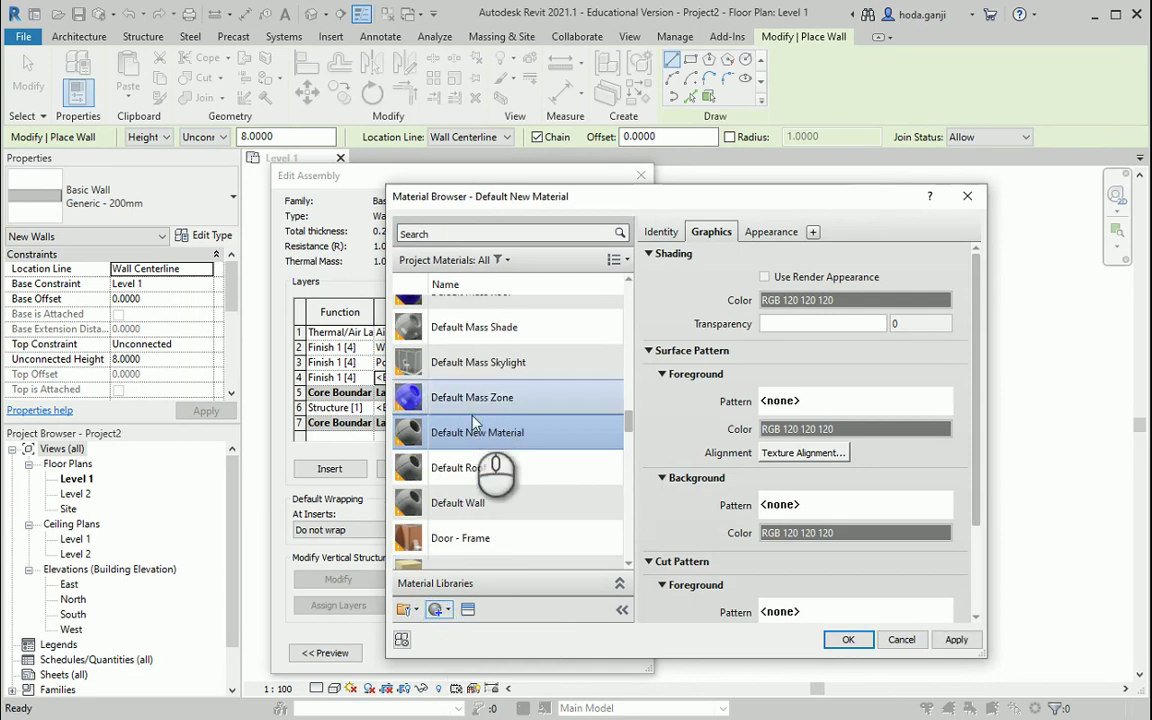
{"action": "right_click", "coordinate": [466, 432]}
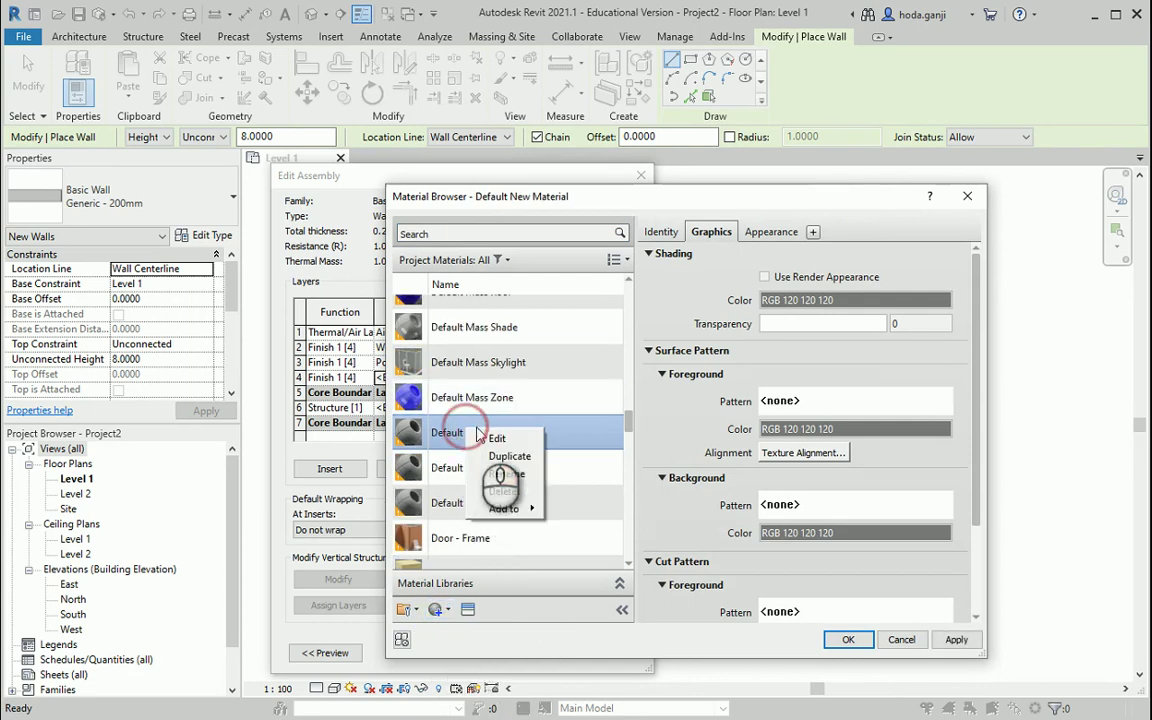
{"action": "left_click", "coordinate": [510, 476]}
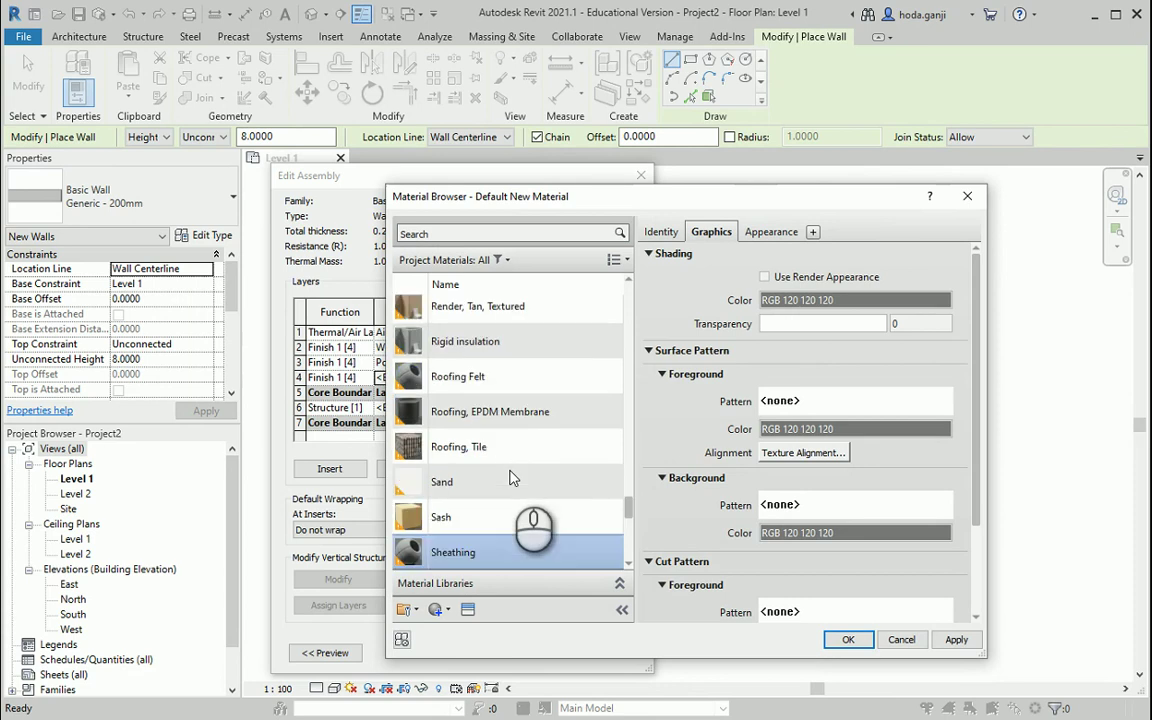
- Give the Sheathing material the Plywood physical asset
{"action": "left_click", "coordinate": [467, 609]}
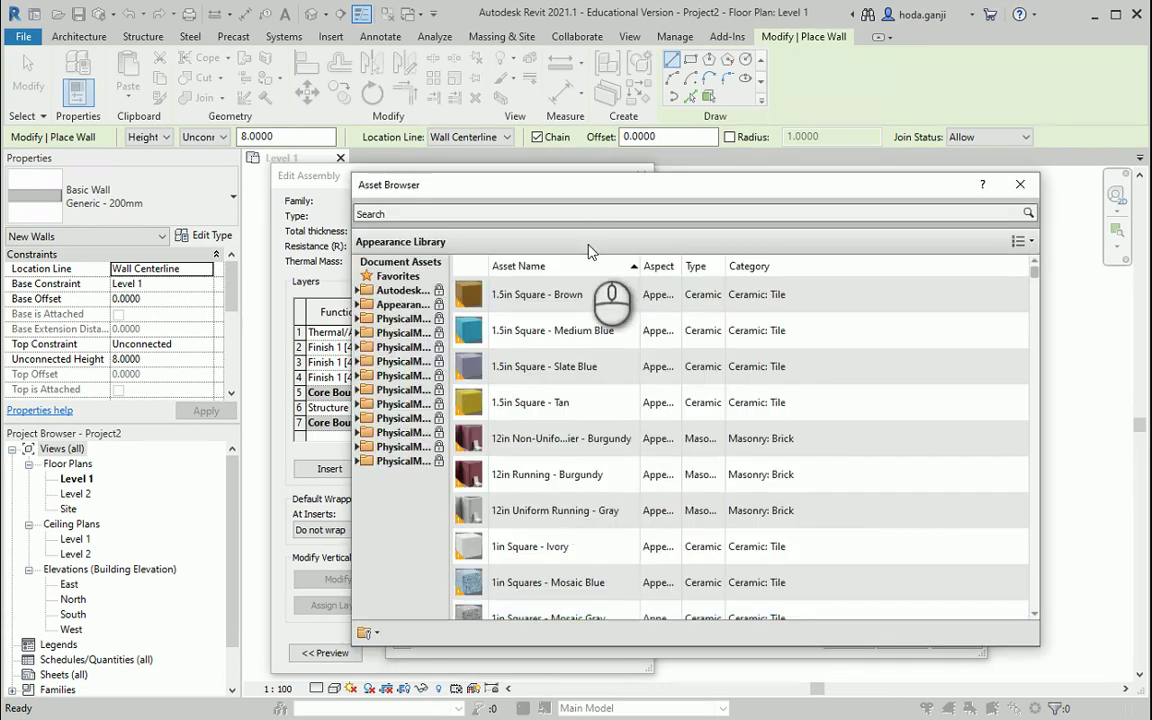
{"action": "left_click", "coordinate": [598, 214]}
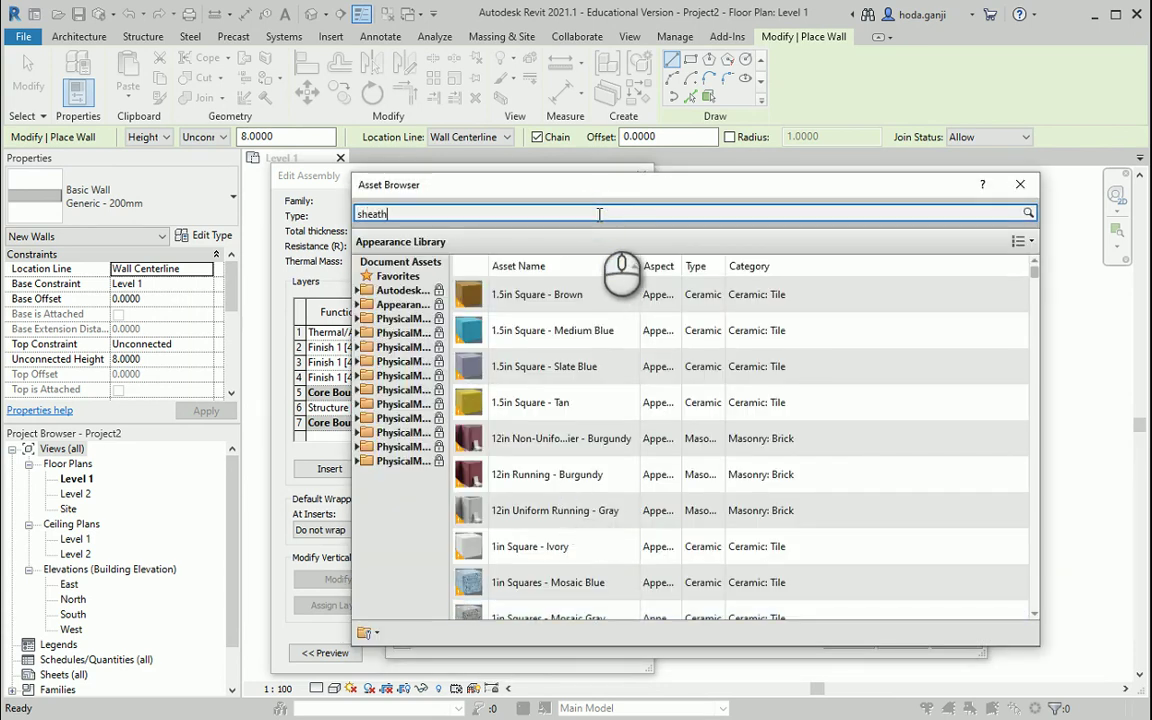
{"action": "key", "text": "Return"}
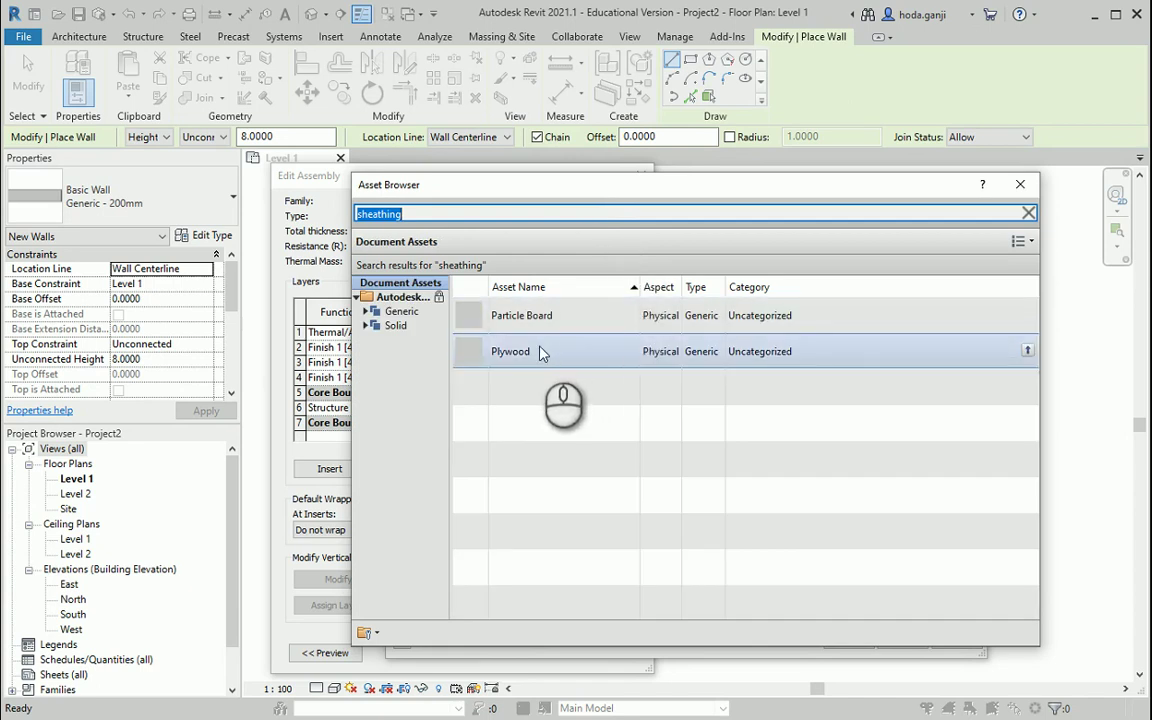
{"action": "double_click", "coordinate": [533, 355]}
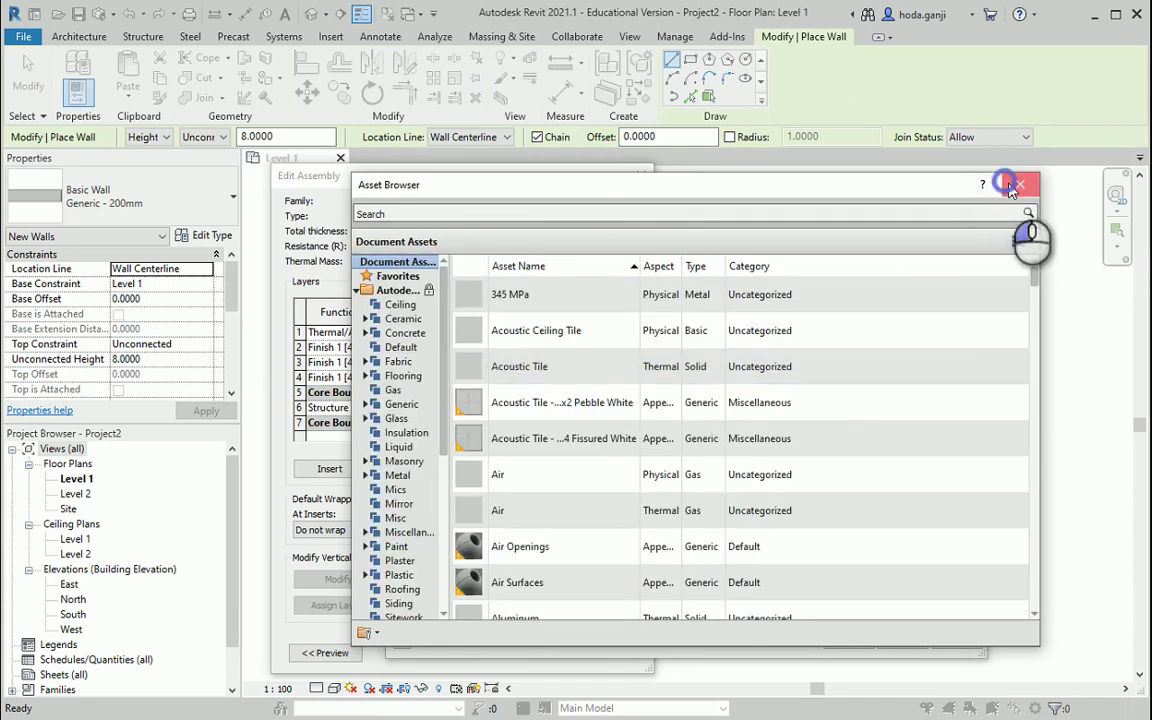
{"action": "left_click", "coordinate": [1011, 189]}
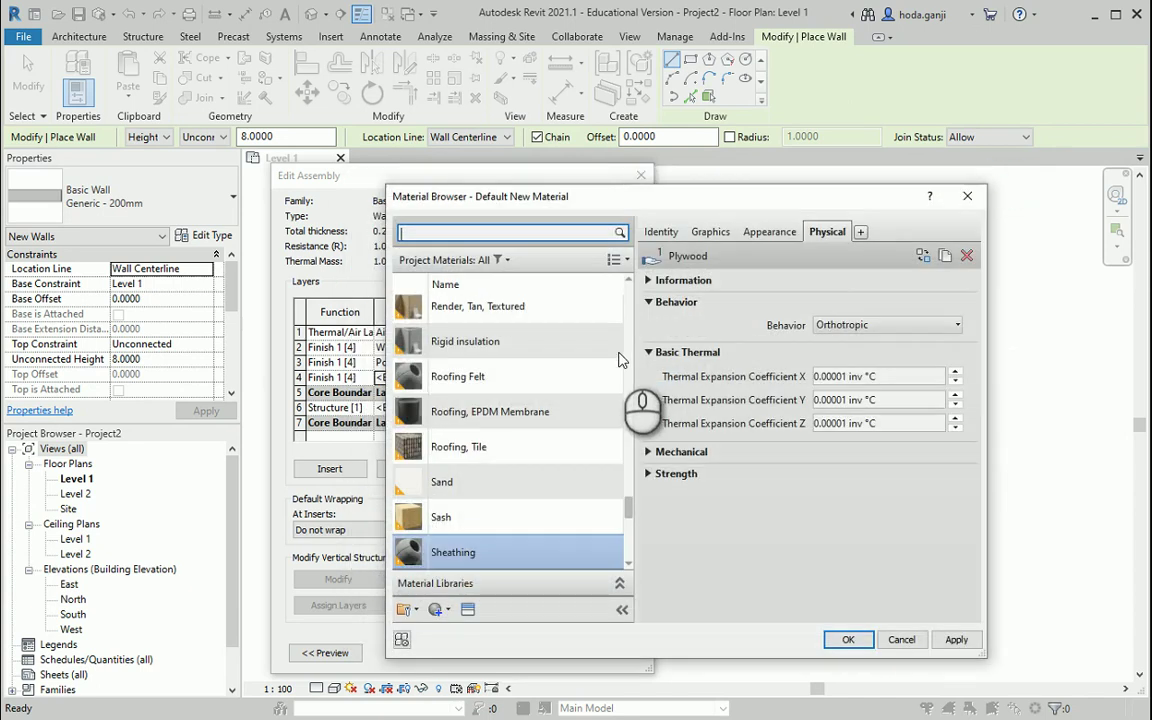
- Add the Felt Sheathing thermal asset to the Sheathing material
{"action": "left_click", "coordinate": [861, 234]}
{"action": "left_click", "coordinate": [818, 283]}
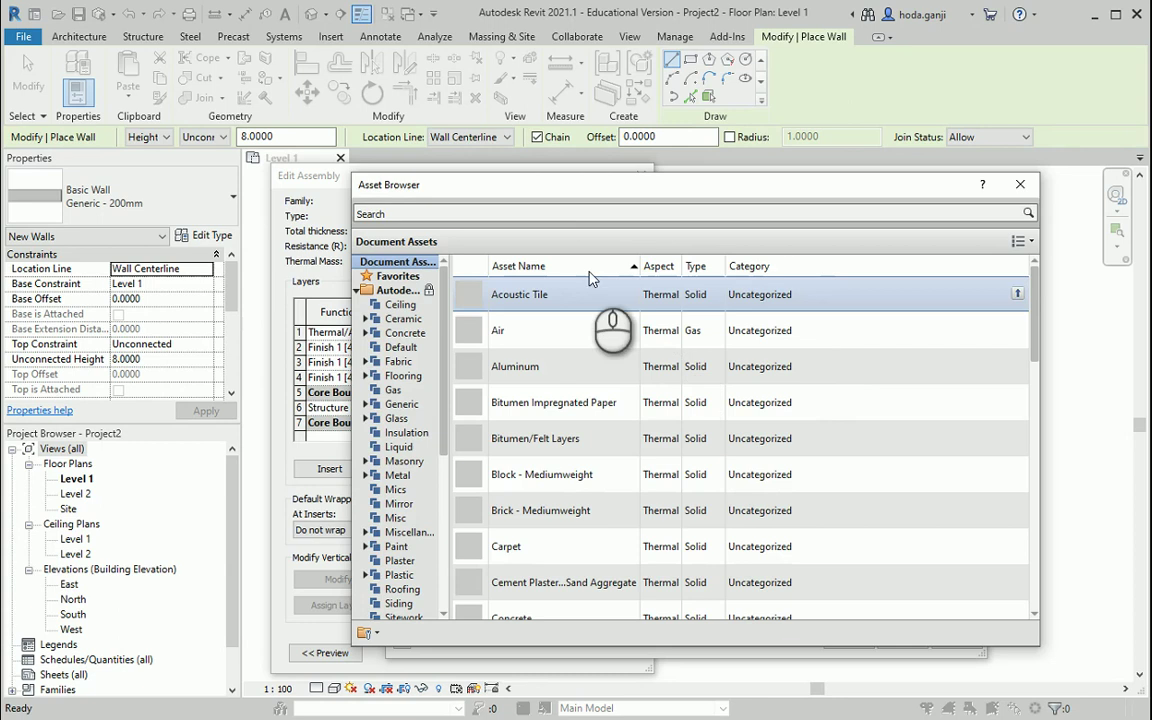
{"action": "left_click", "coordinate": [580, 212]}
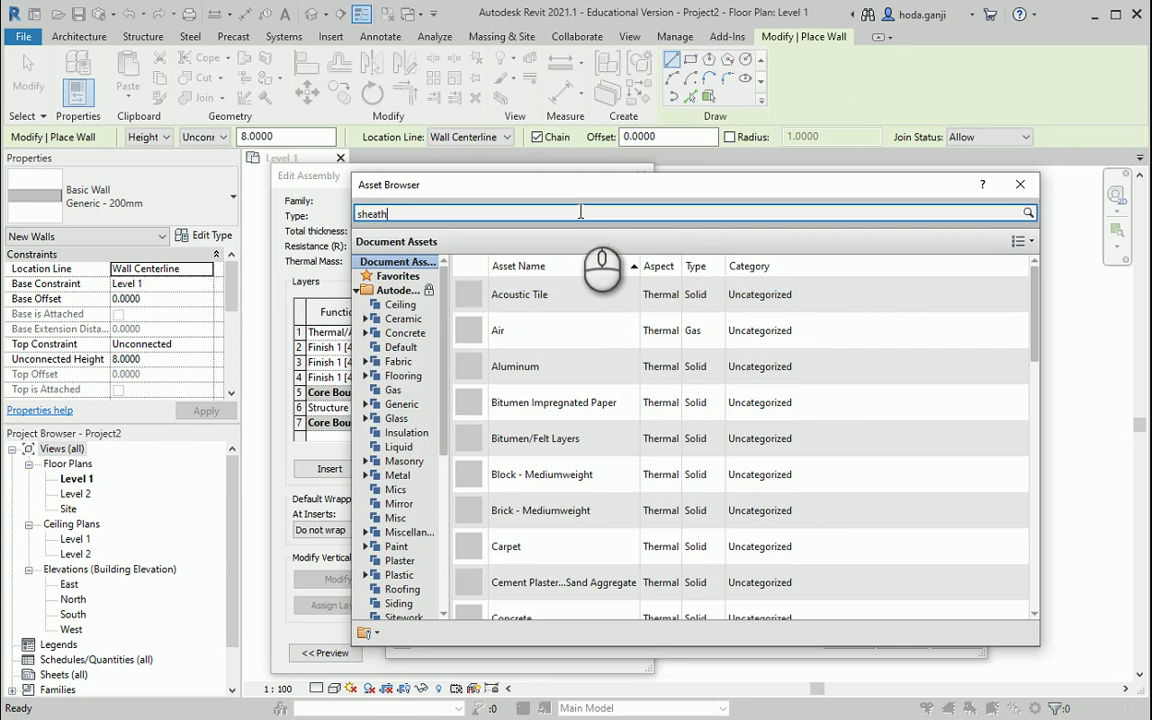
{"action": "key", "text": "Return"}
{"action": "key", "text": "BackSpace"}
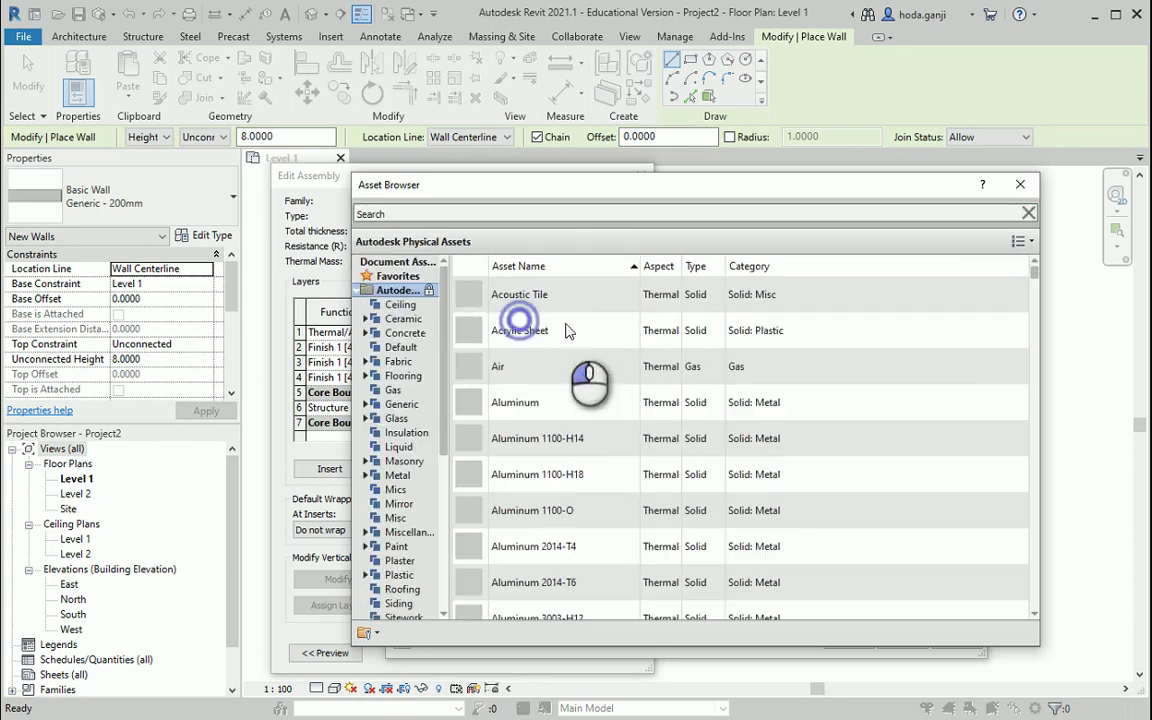
{"action": "left_click", "coordinate": [1020, 184]}
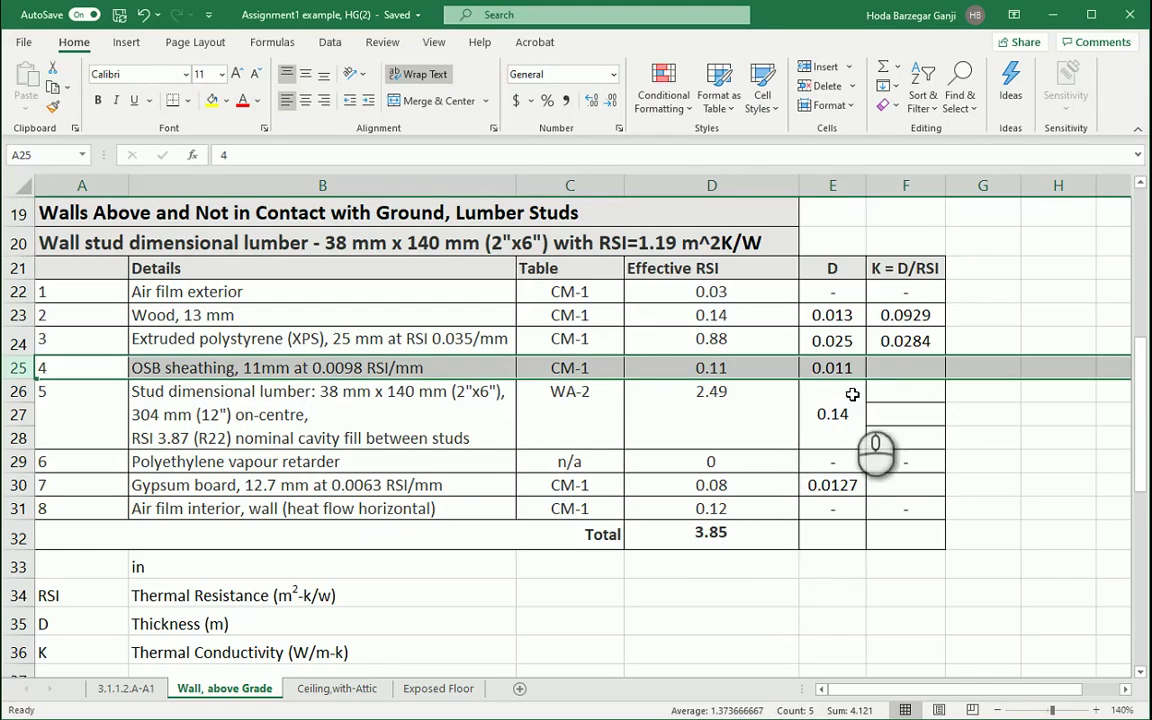
- Enter =E25/D25 in F25, giving the OSB sheathing conductivity of 0.1000
{"action": "left_click", "coordinate": [893, 369]}
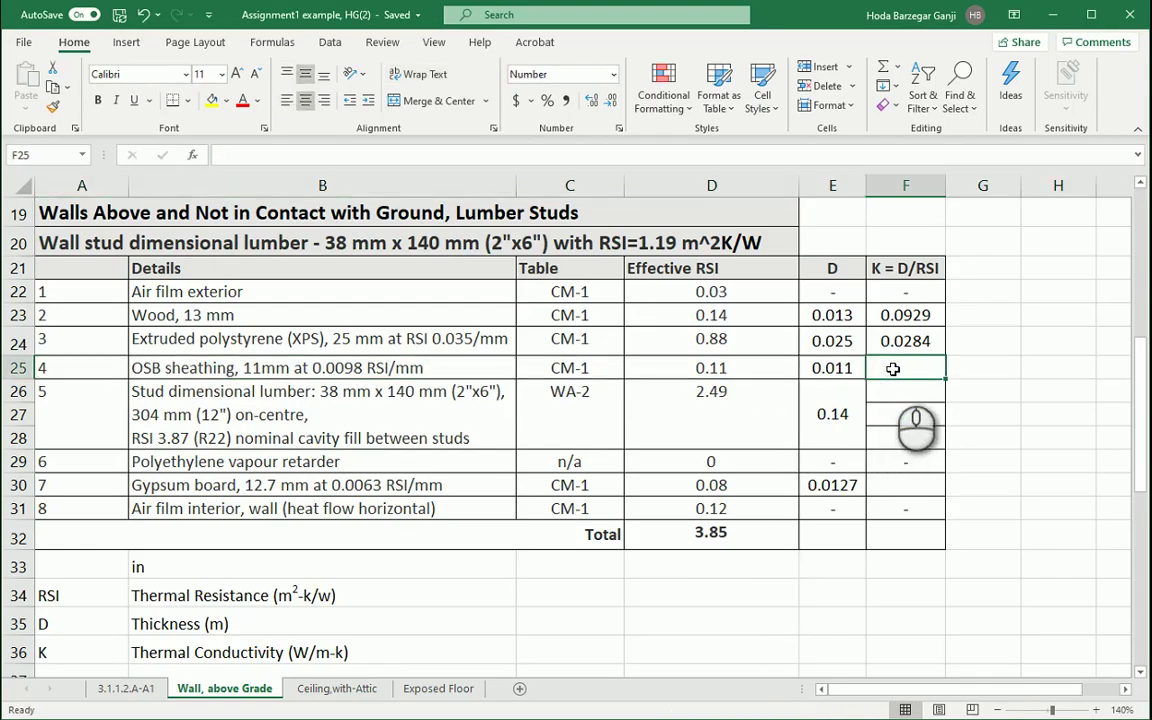
{"action": "type", "text": "="}
{"action": "key", "text": "Left"}
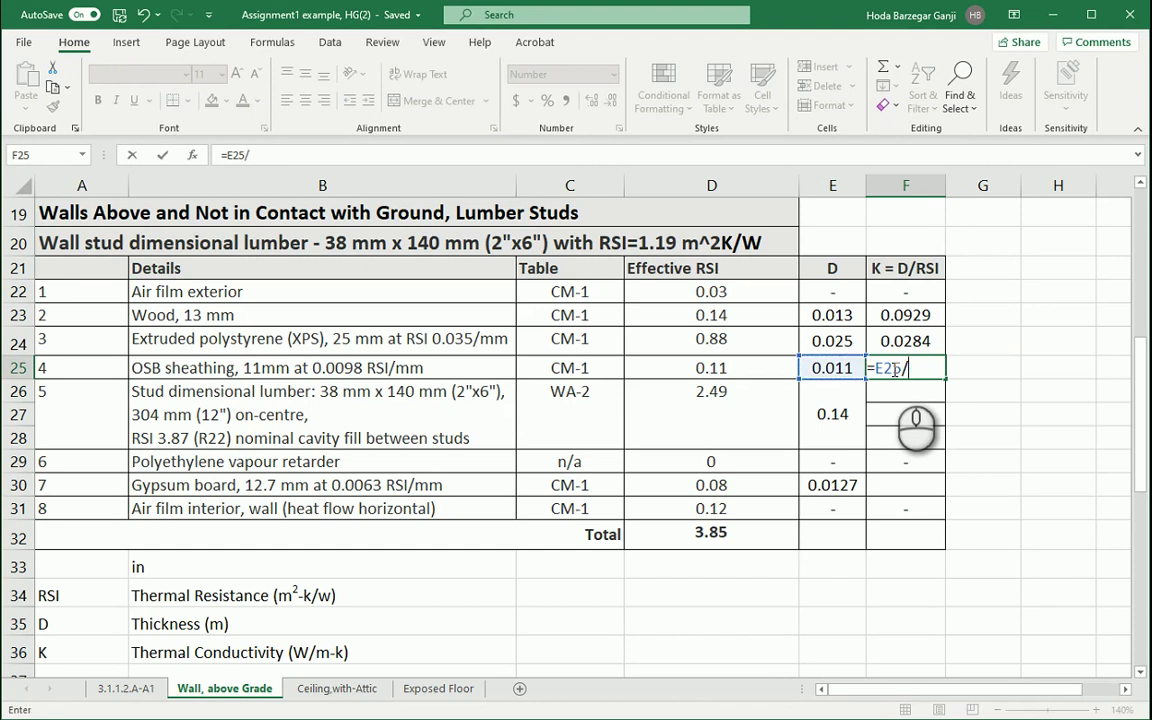
{"action": "type", "text": "/"}
{"action": "key", "text": "Left"}
{"action": "key", "text": "Left"}
{"action": "key", "text": "Return"}
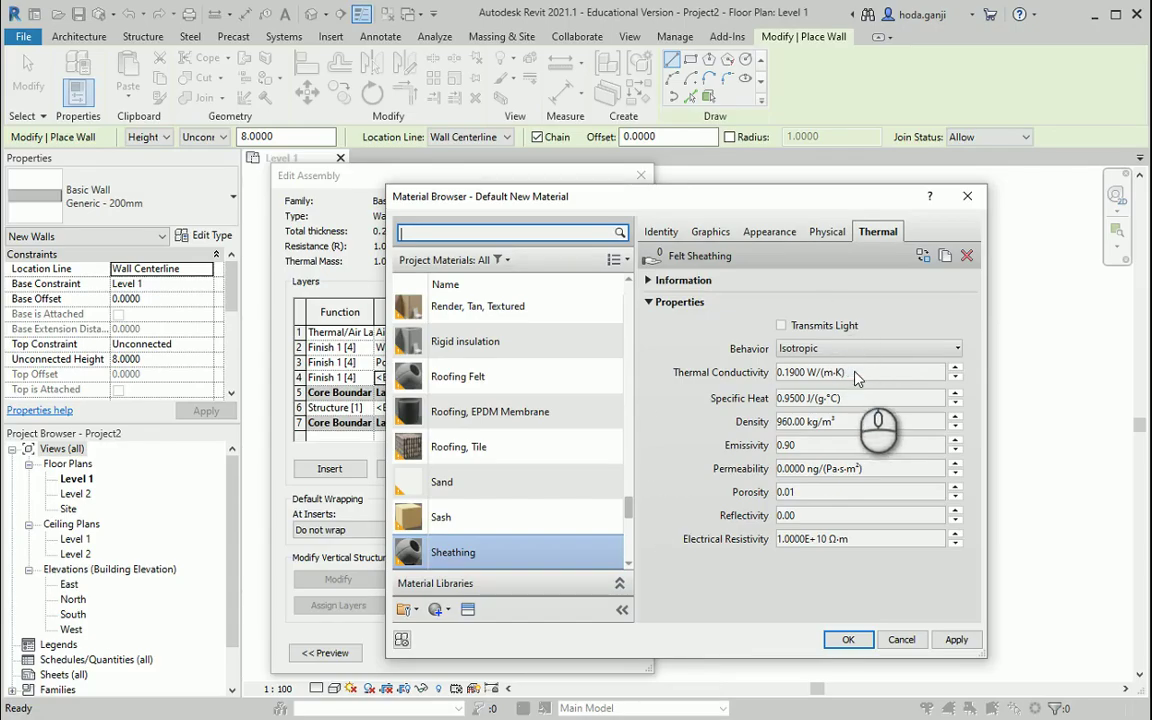
- Set Sheathing's conductivity to 0.1000 W/(m·K) and accept it for layer 4, giving 1.1702 (m²·K)/W
{"action": "left_click", "coordinate": [855, 373]}
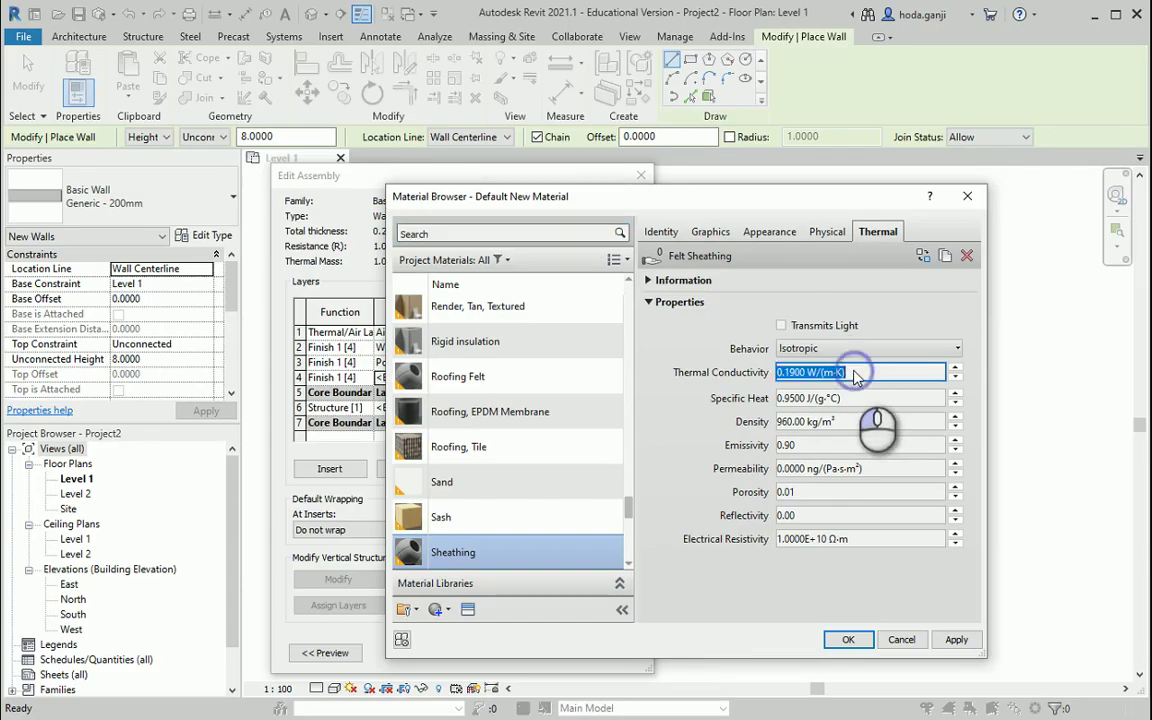
{"action": "key", "text": "Tab"}
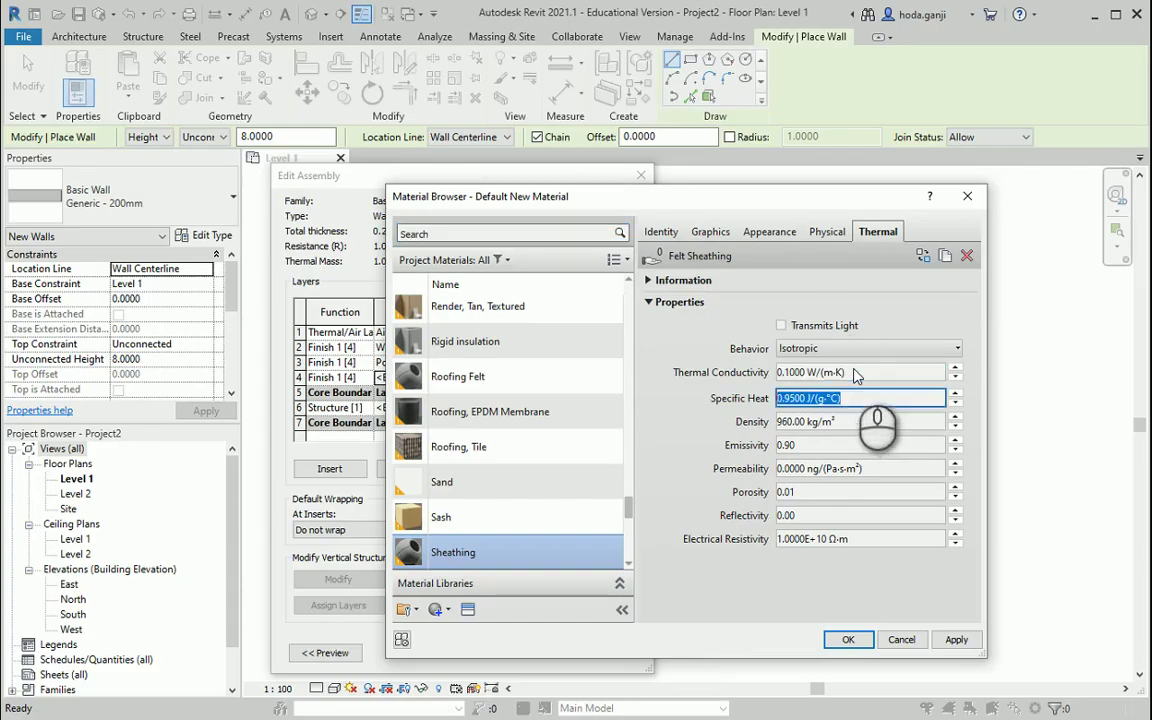
{"action": "left_click", "coordinate": [848, 639]}
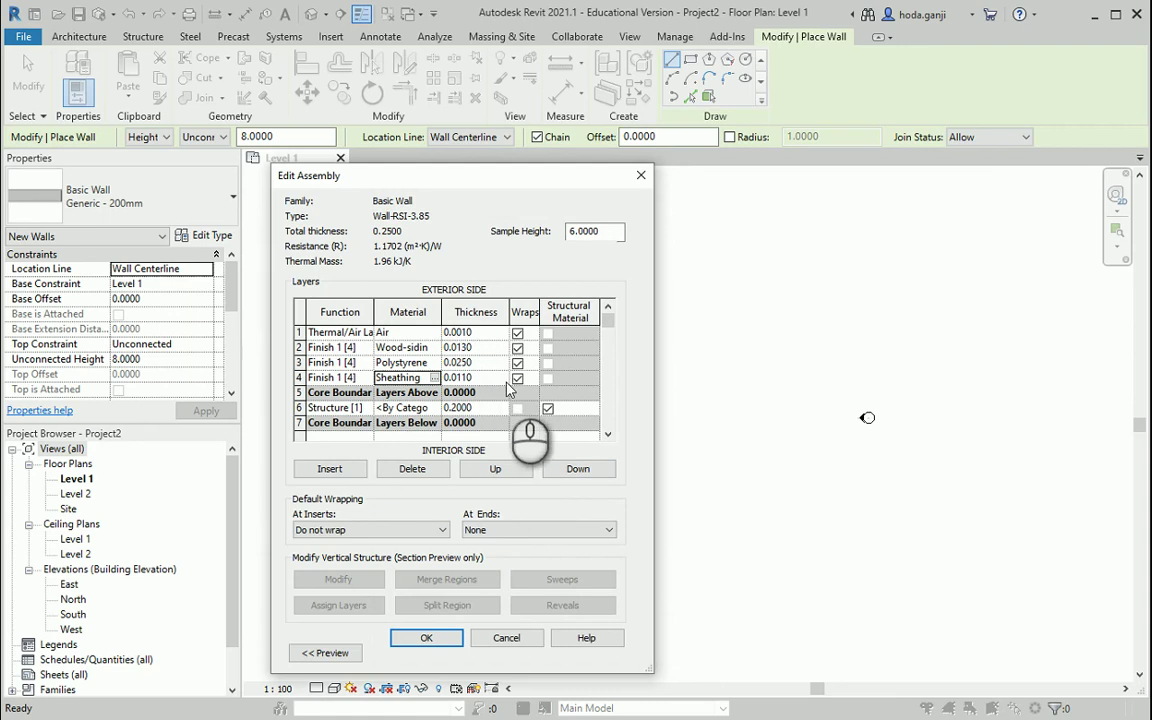
{"action": "scroll", "coordinate": [467, 360], "scroll_direction": "down", "scroll_amount": 1}
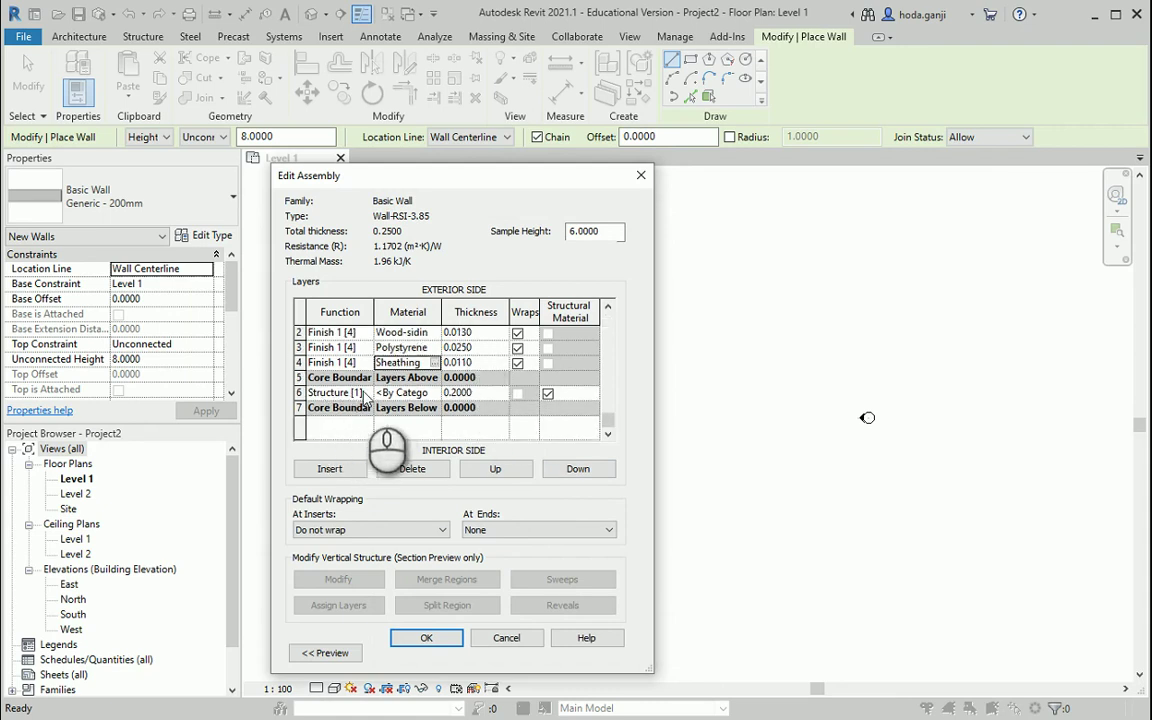
- Create a new material named Stud+ins for the structure layer
{"action": "left_click", "coordinate": [420, 392]}
{"action": "left_click", "coordinate": [434, 392]}
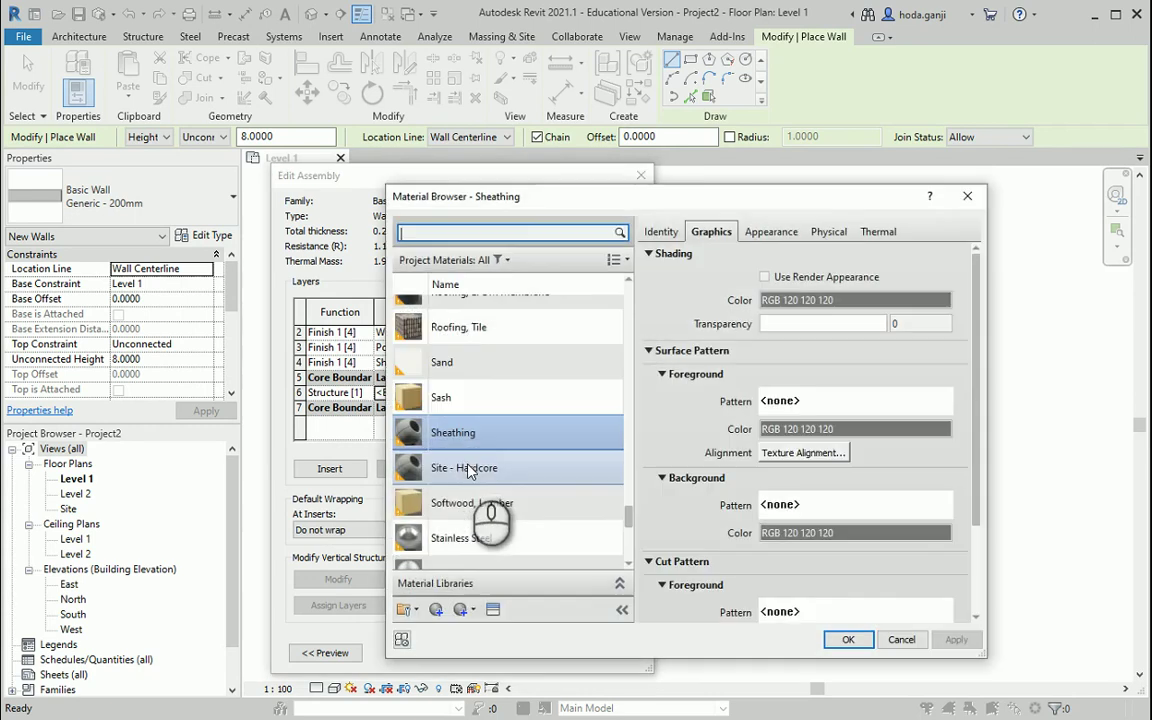
{"action": "left_click", "coordinate": [438, 609]}
{"action": "left_click", "coordinate": [445, 628]}
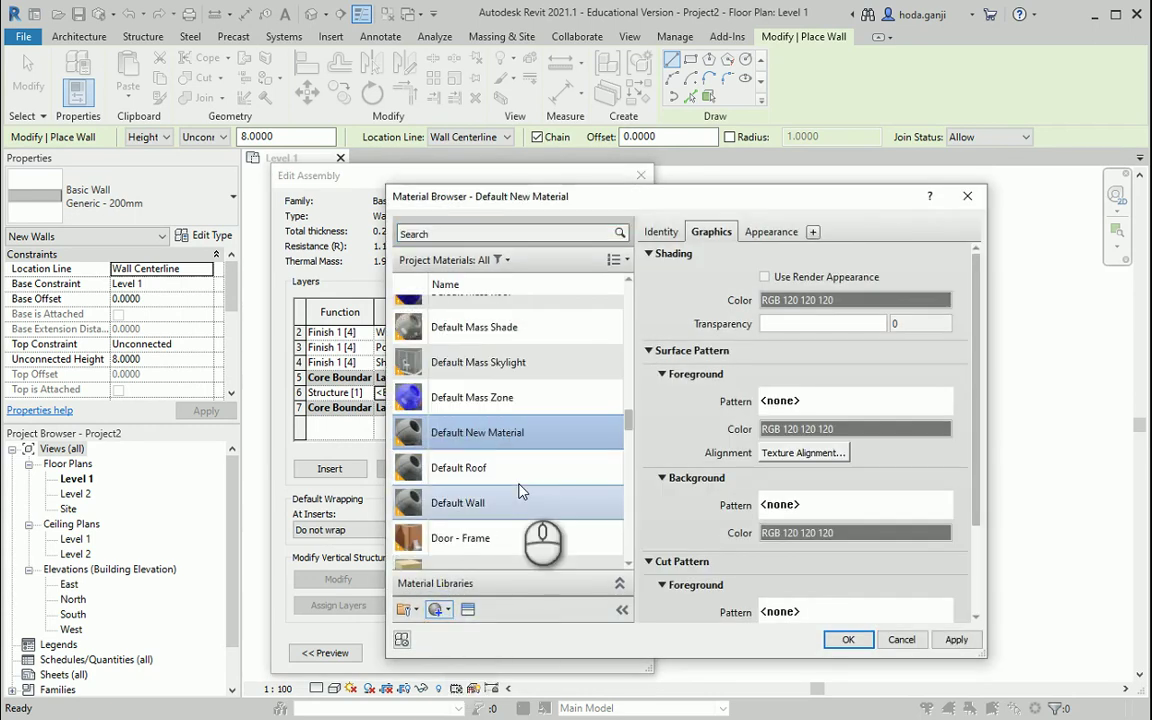
{"action": "right_click", "coordinate": [514, 434]}
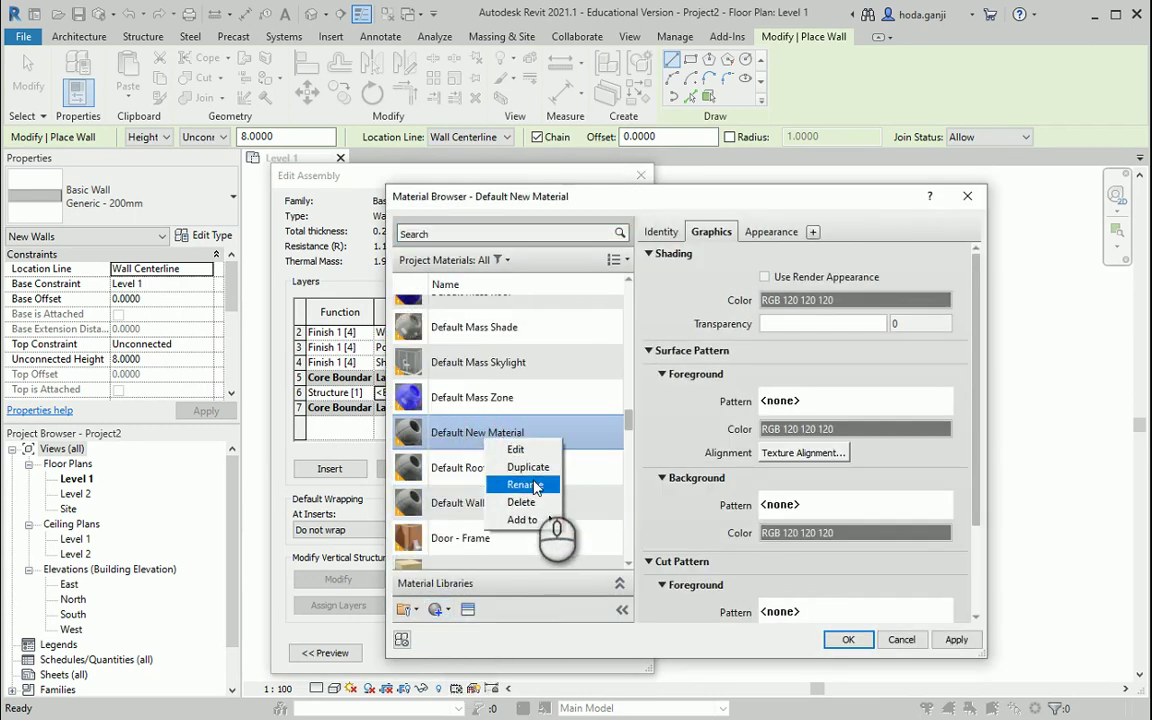
{"action": "left_click", "coordinate": [530, 484]}
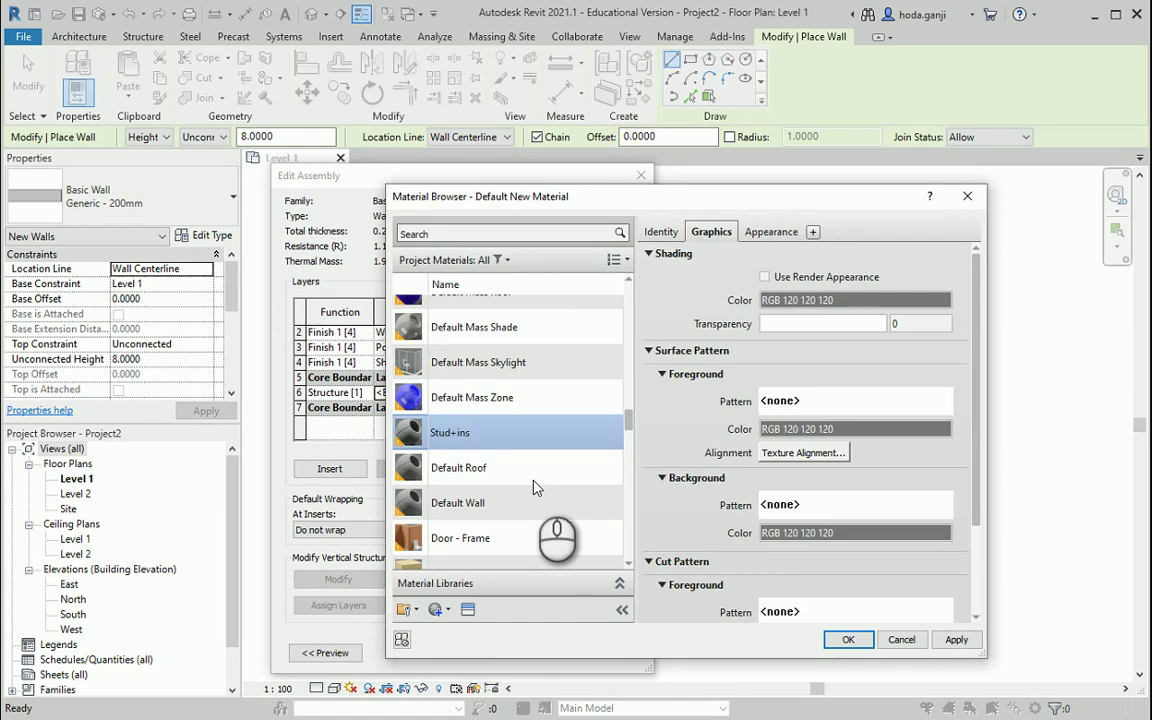
- Search appearance assets for 'wood' and give Stud+ins the Bevel(1) wood appearance
{"action": "left_click", "coordinate": [468, 610]}
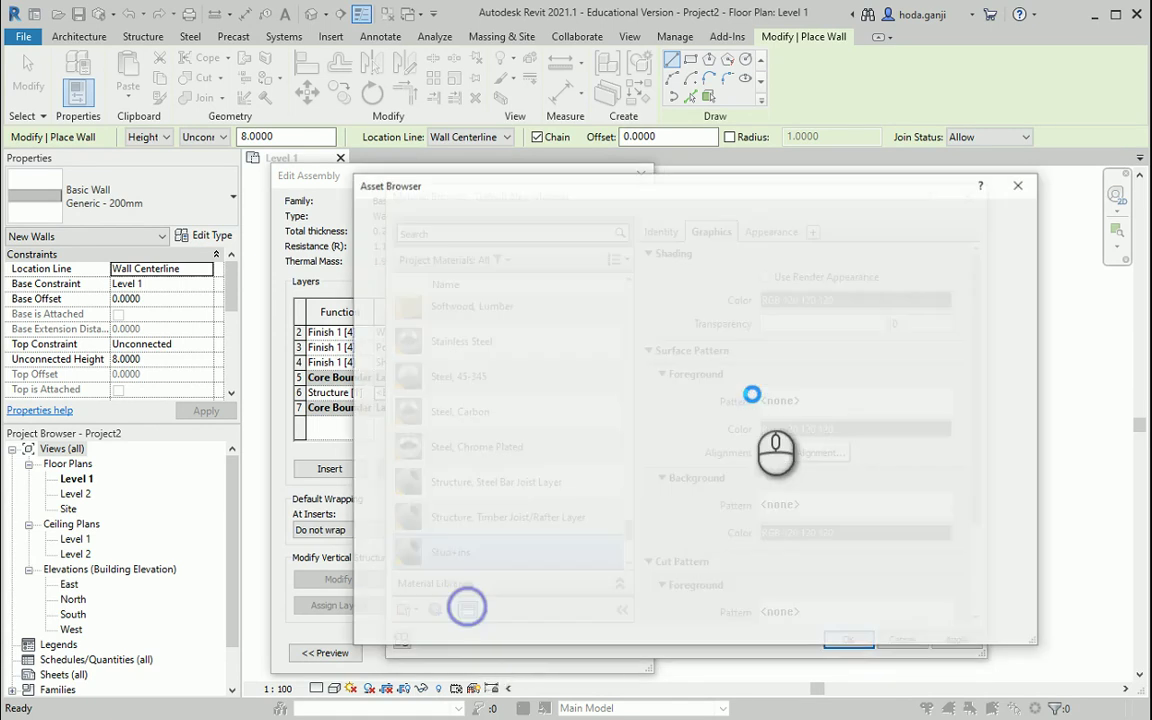
{"action": "left_click", "coordinate": [597, 210]}
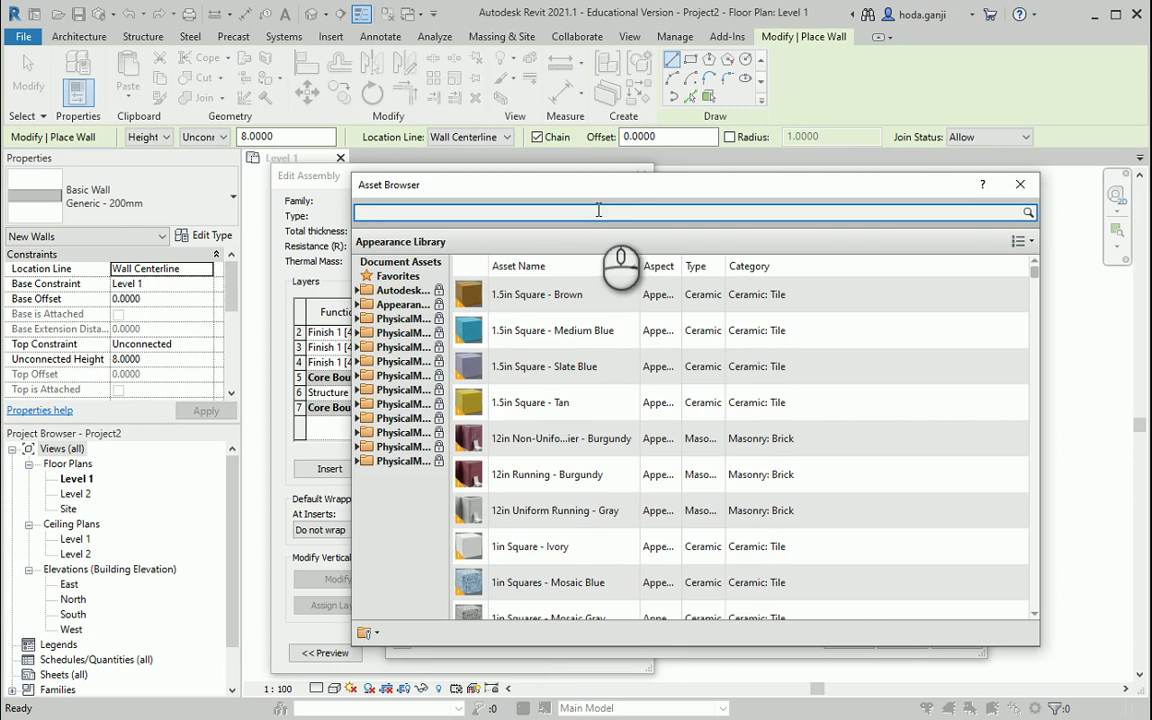
{"action": "type", "text": "wood"}
{"action": "key", "text": "Return"}
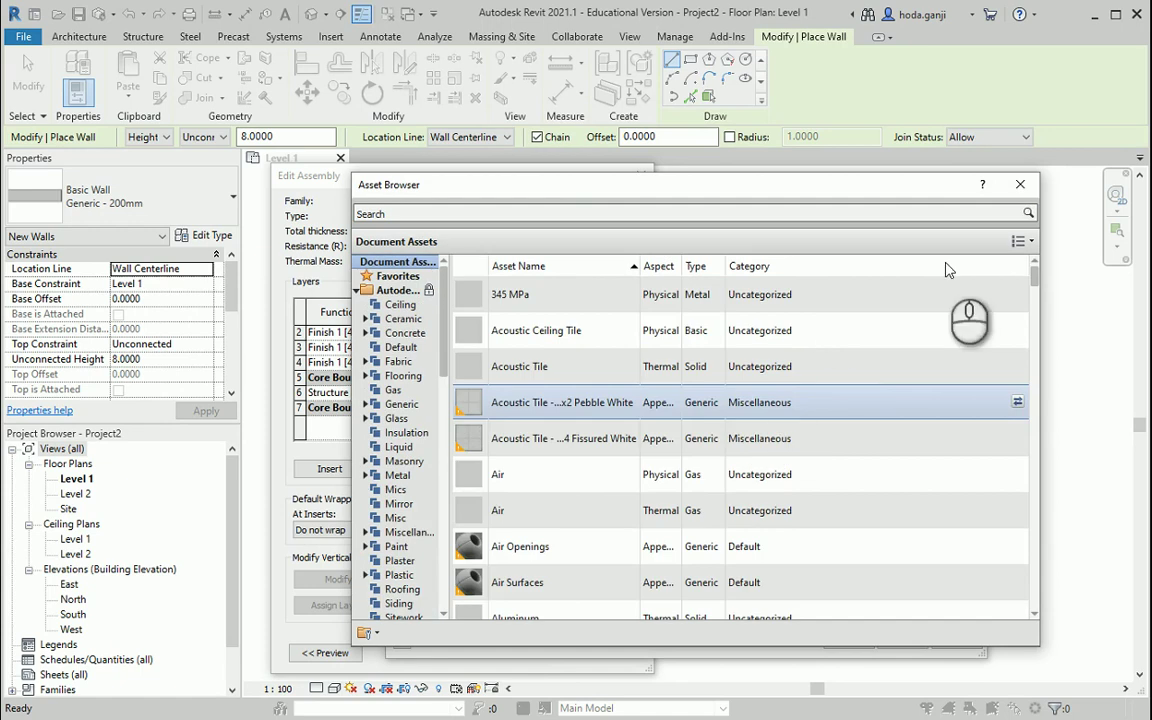
{"action": "left_click", "coordinate": [1020, 184]}
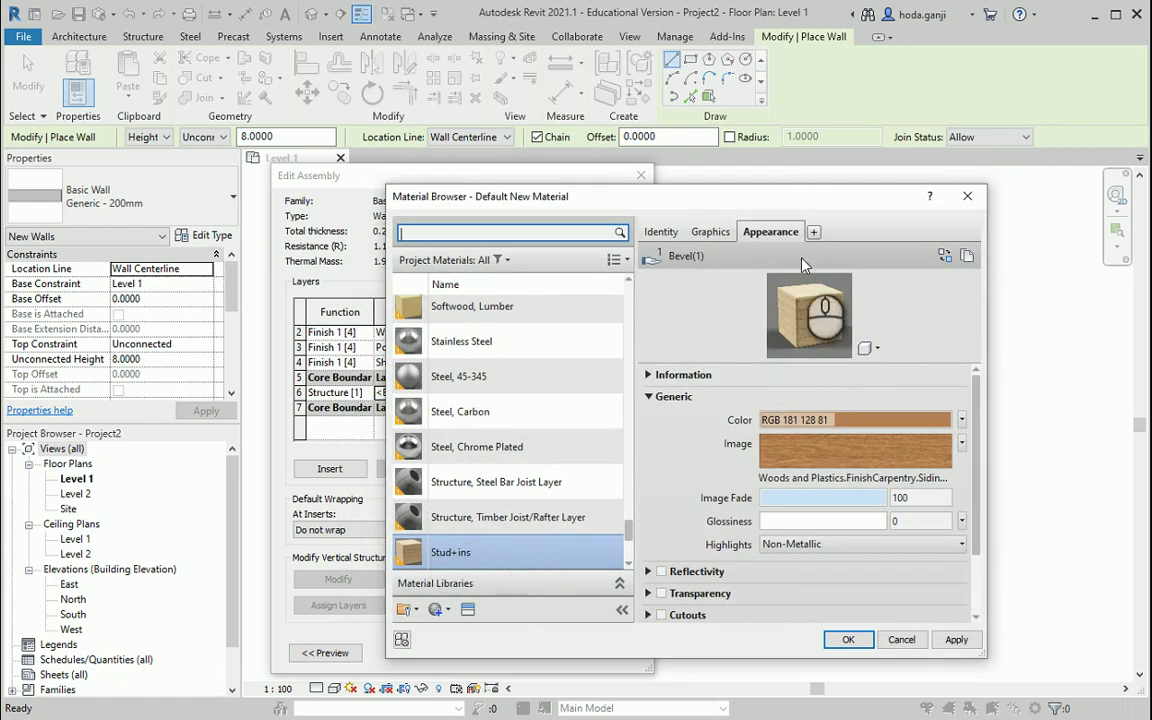
- Add the Plywood thermal asset to Stud+ins and review its thermal properties
{"action": "left_click", "coordinate": [814, 233]}
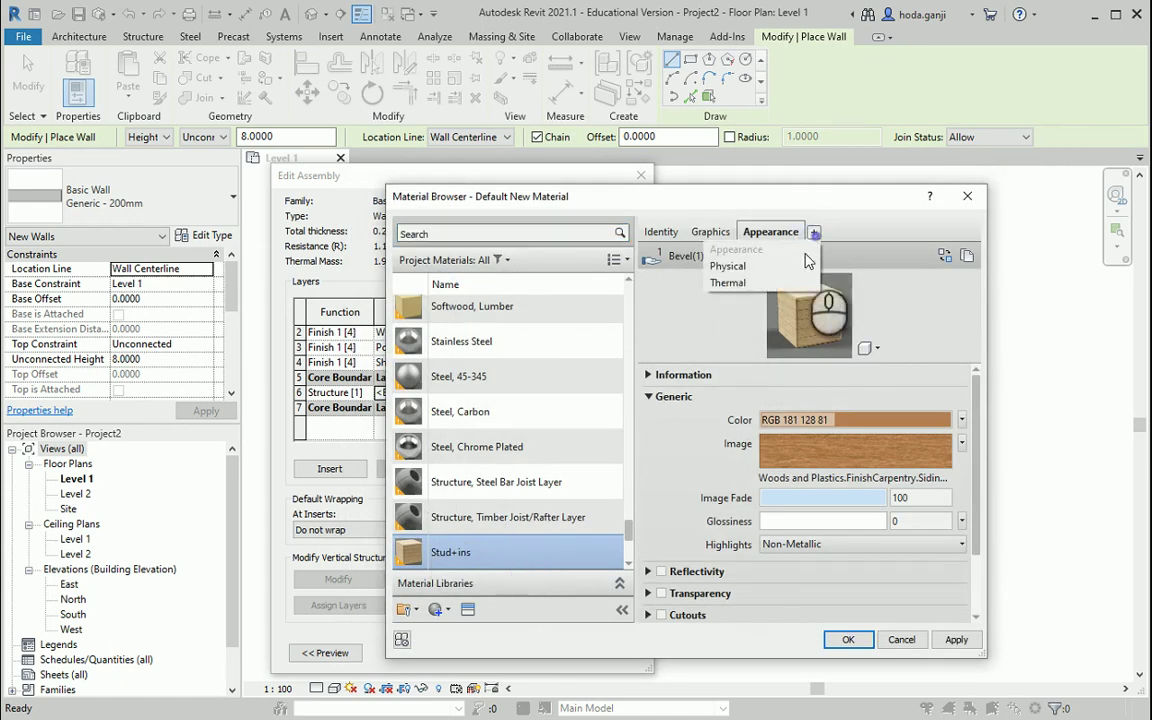
{"action": "left_click", "coordinate": [790, 274]}
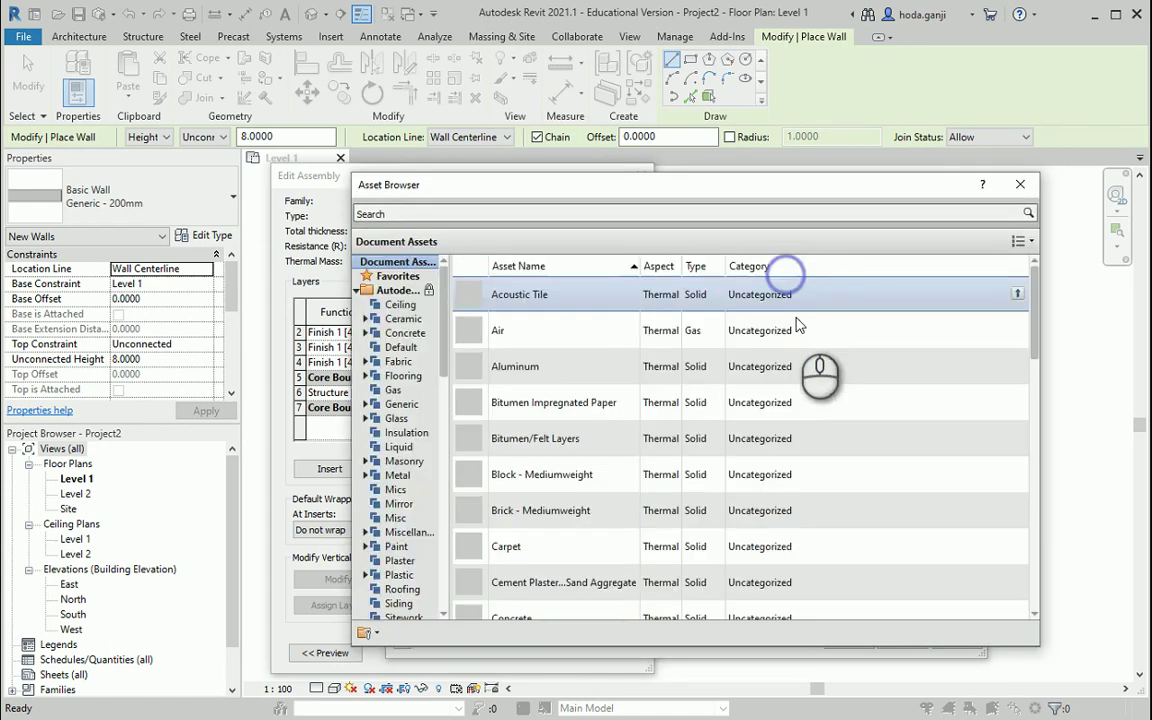
{"action": "left_click", "coordinate": [606, 215]}
{"action": "key", "text": "Return"}
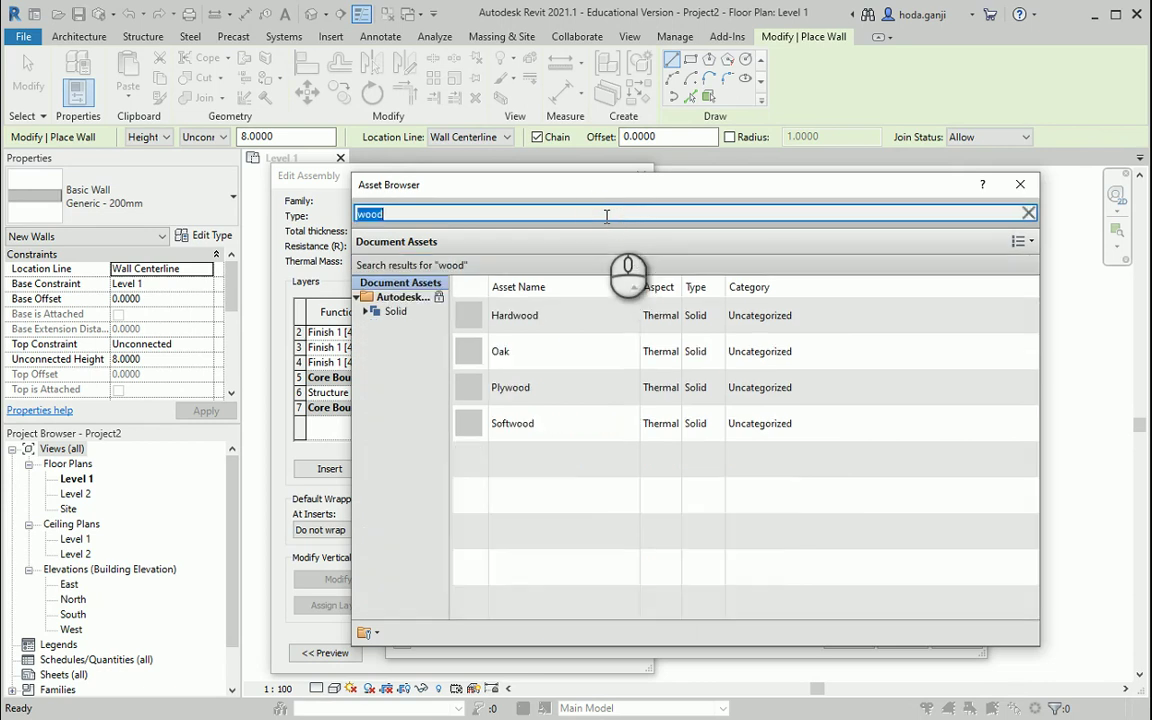
{"action": "key", "text": "BackSpace"}
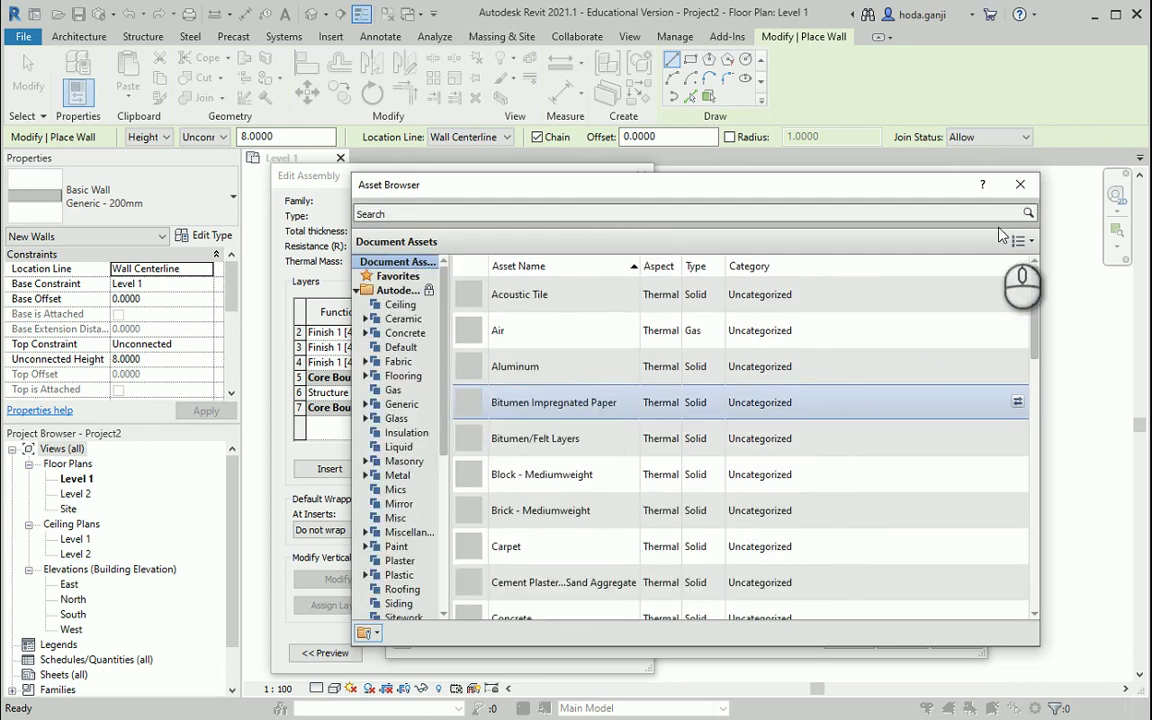
{"action": "left_click", "coordinate": [1024, 187]}
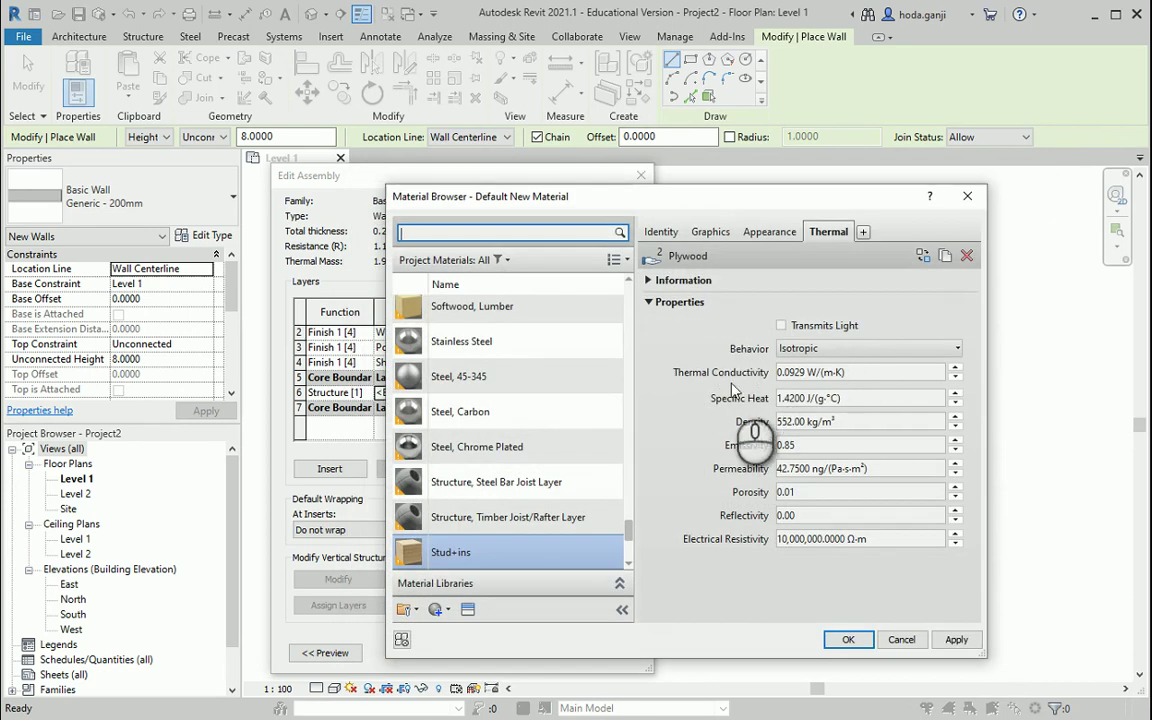
{"action": "scroll", "coordinate": [520, 430], "scroll_direction": "down", "scroll_amount": 1}
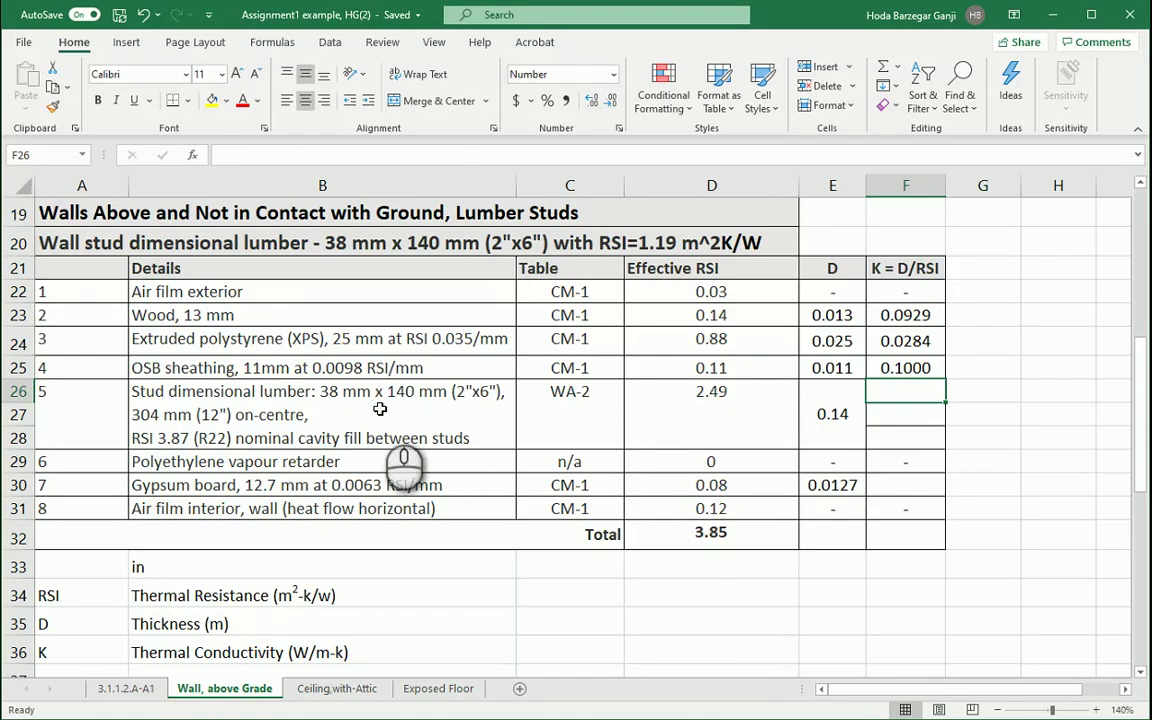
- Merge F26:F28 and enter =E26/D26 there, giving a stud conductivity of 0.0562
{"action": "left_click_drag", "start_coordinate": [880, 403], "coordinate": [903, 437]}
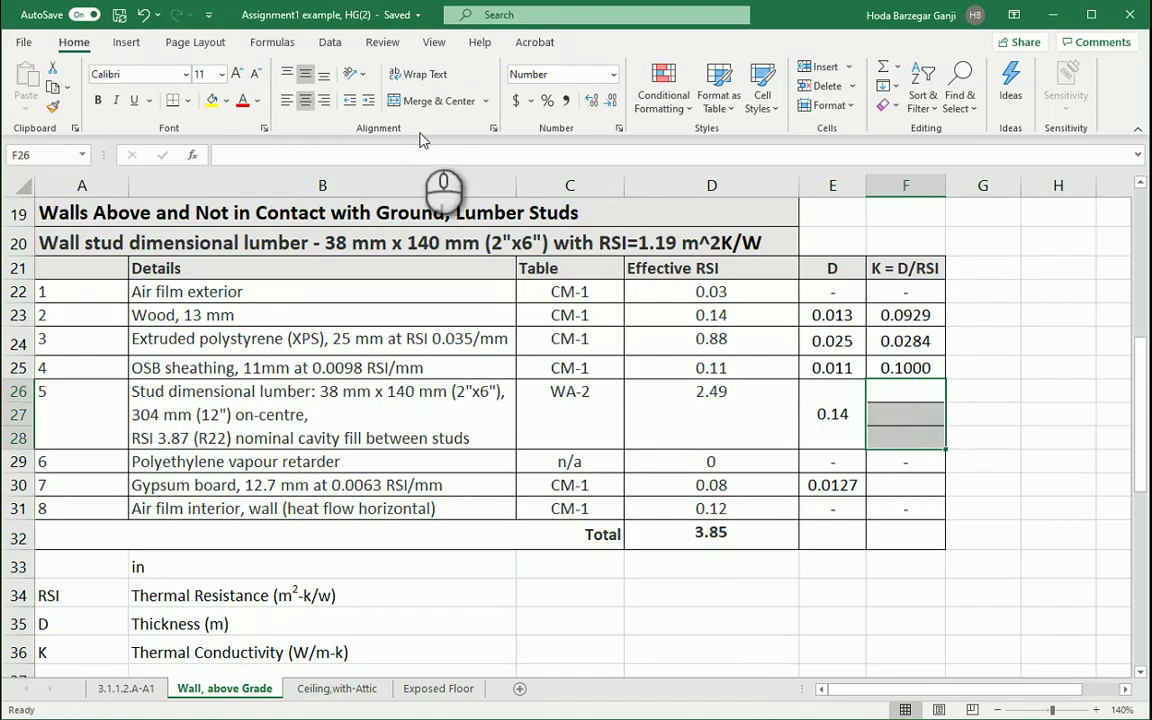
{"action": "left_click", "coordinate": [432, 101]}
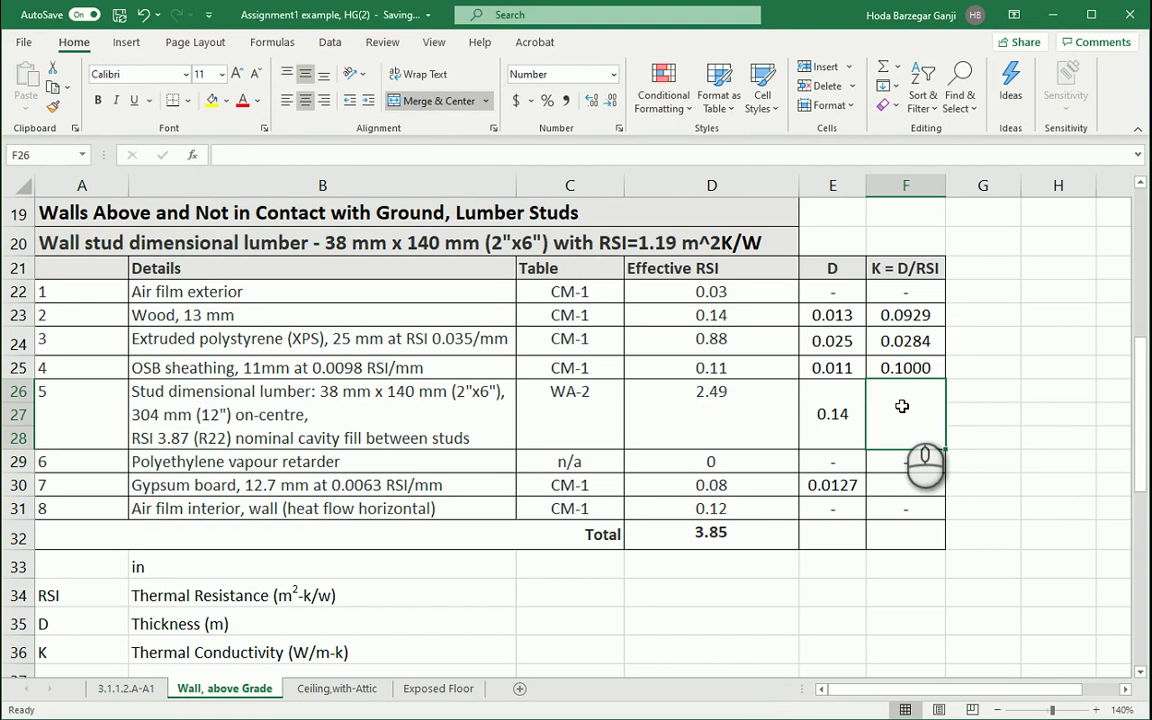
{"action": "type", "text": "="}
{"action": "key", "text": "Left"}
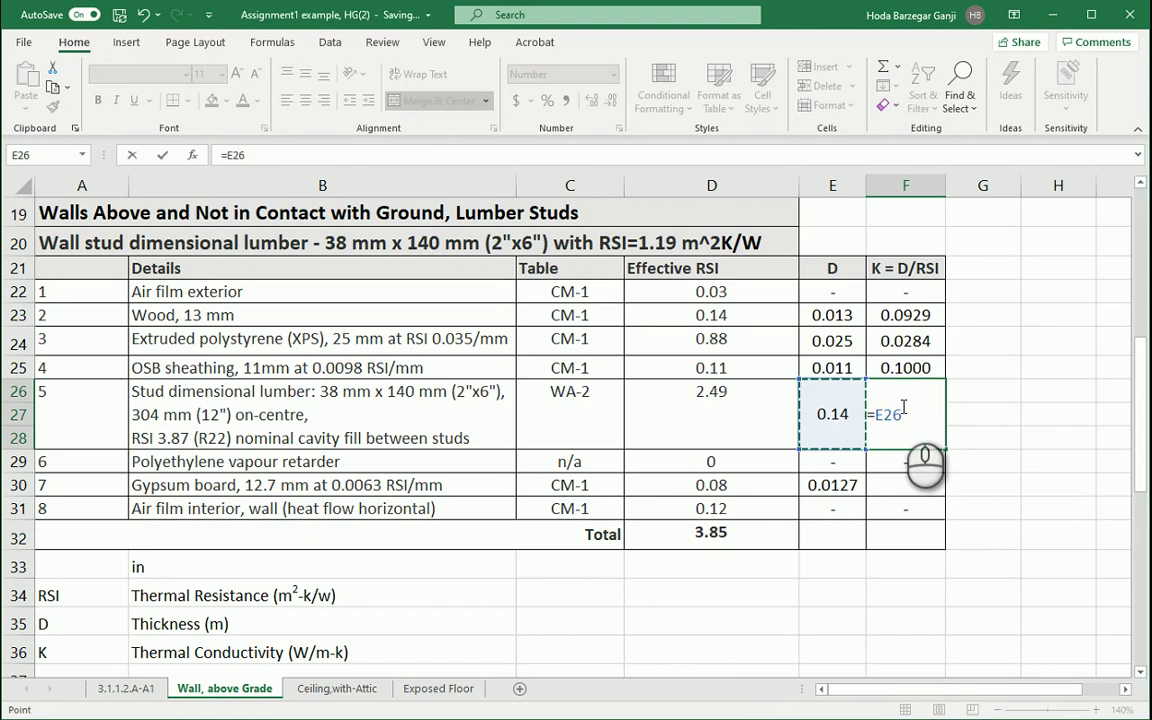
{"action": "type", "text": "/"}
{"action": "key", "text": "Left"}
{"action": "key", "text": "Left"}
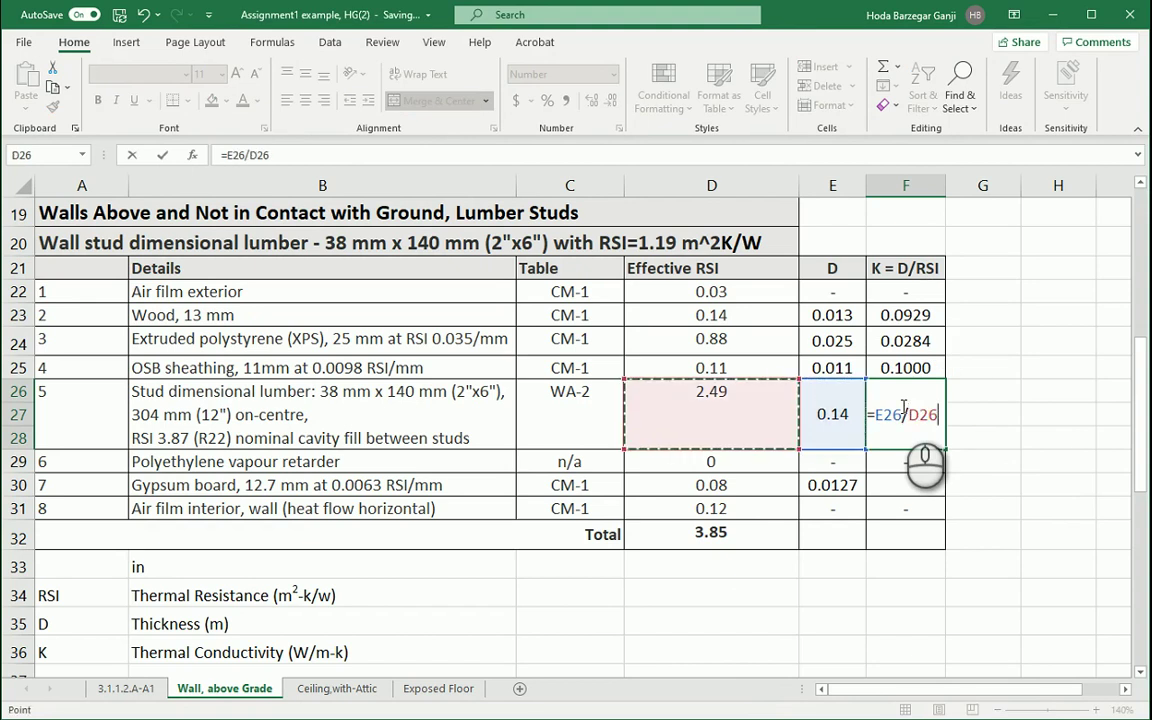
{"action": "key", "text": "Up"}
{"action": "key", "text": "Down"}
{"action": "key", "text": "Return"}
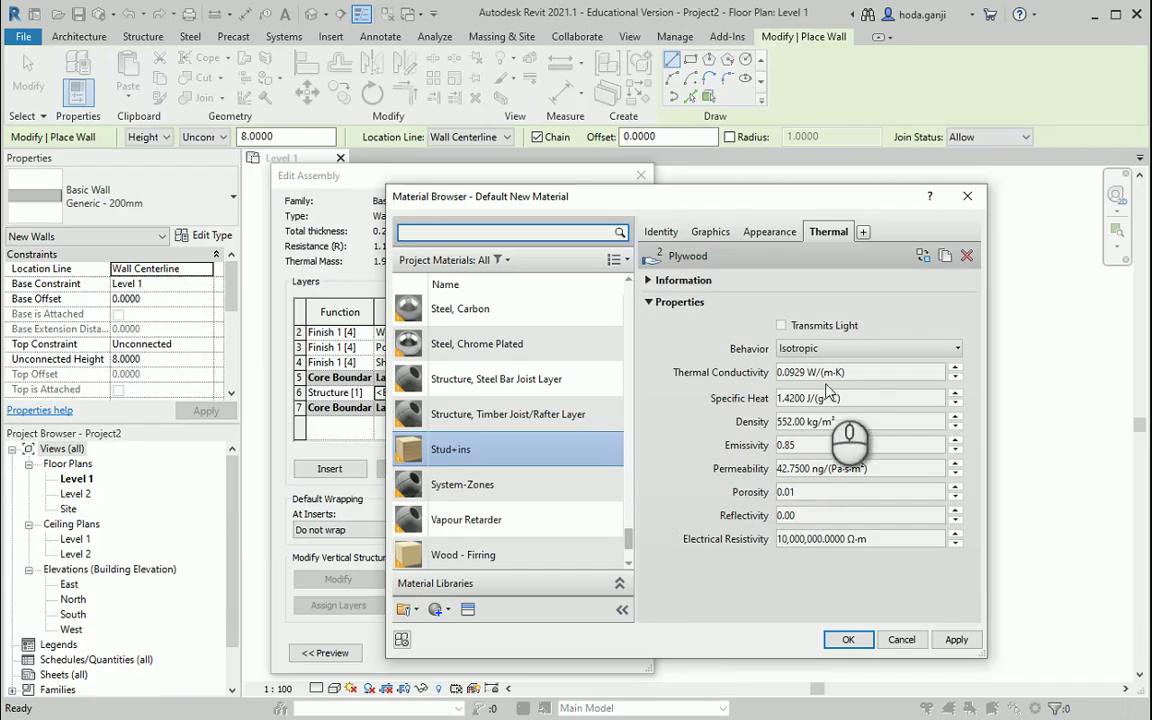
- Enter 0.0562 as the Stud+ins thermal conductivity and close the Material Browser with OK
{"action": "left_click", "coordinate": [852, 373]}
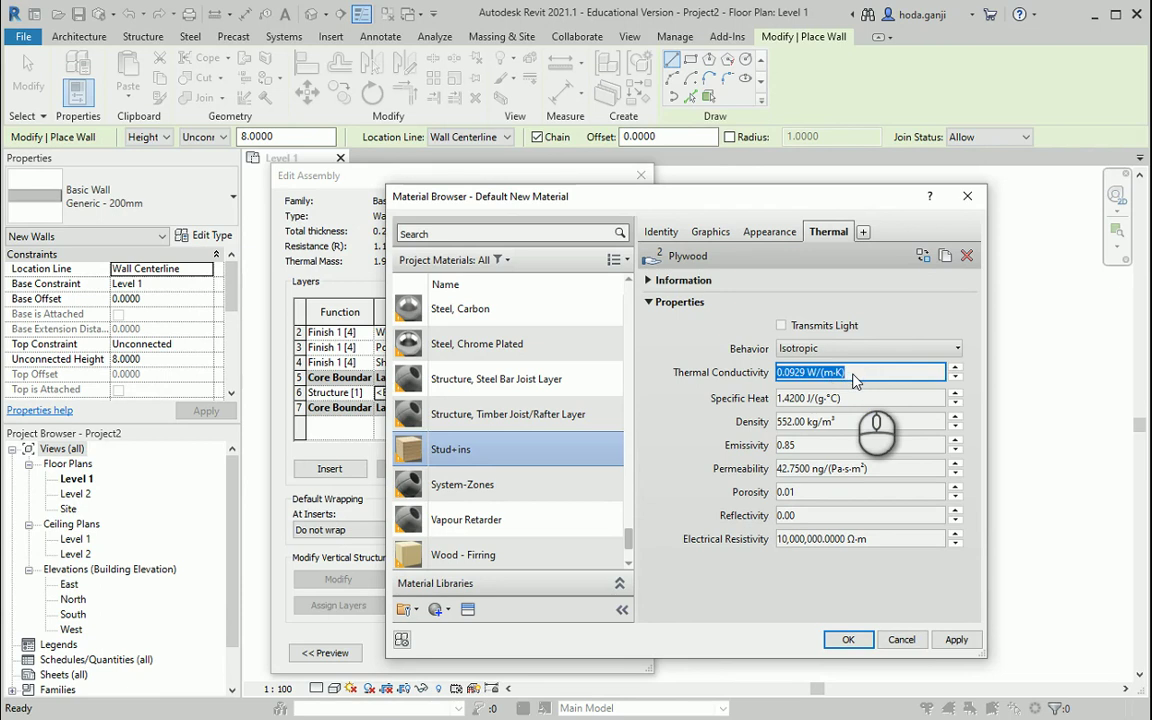
{"action": "type", "text": "0.0562"}
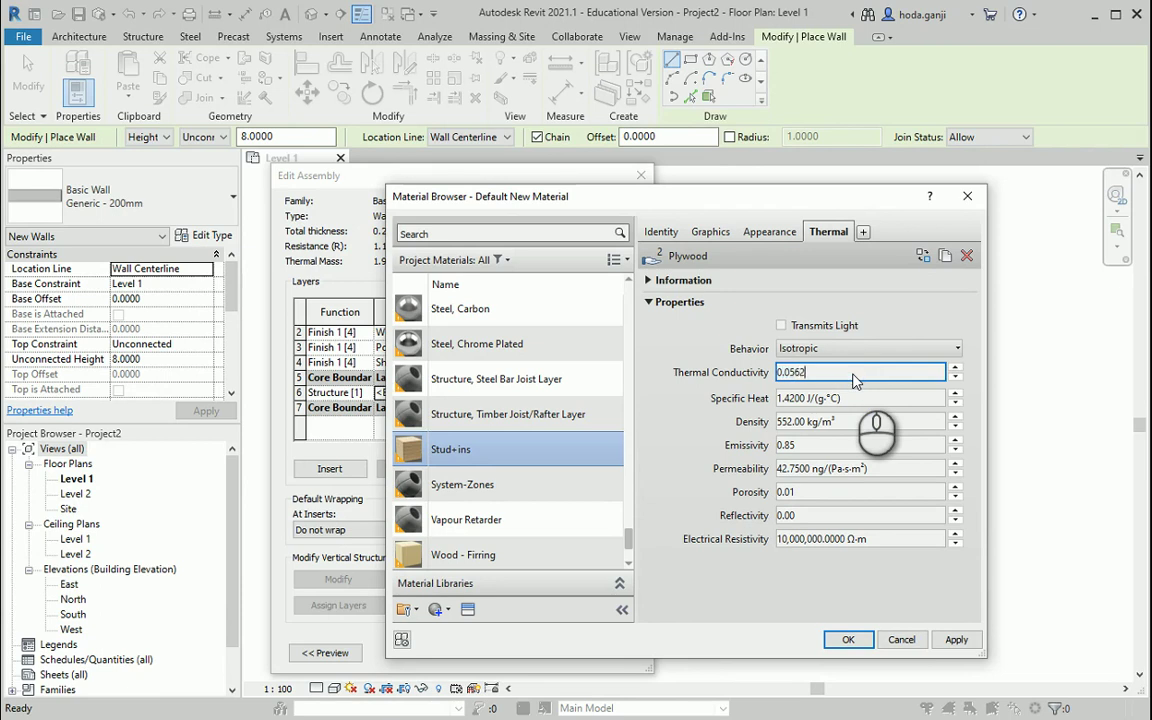
{"action": "key", "text": "Return"}
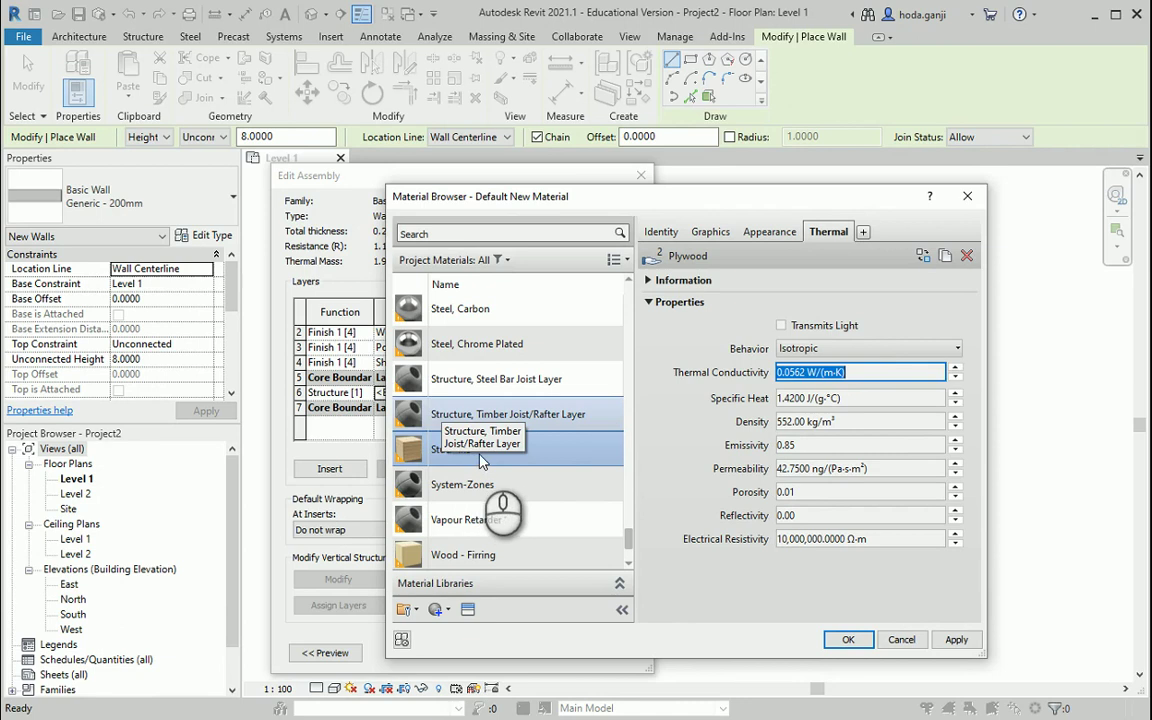
{"action": "left_click", "coordinate": [848, 639]}
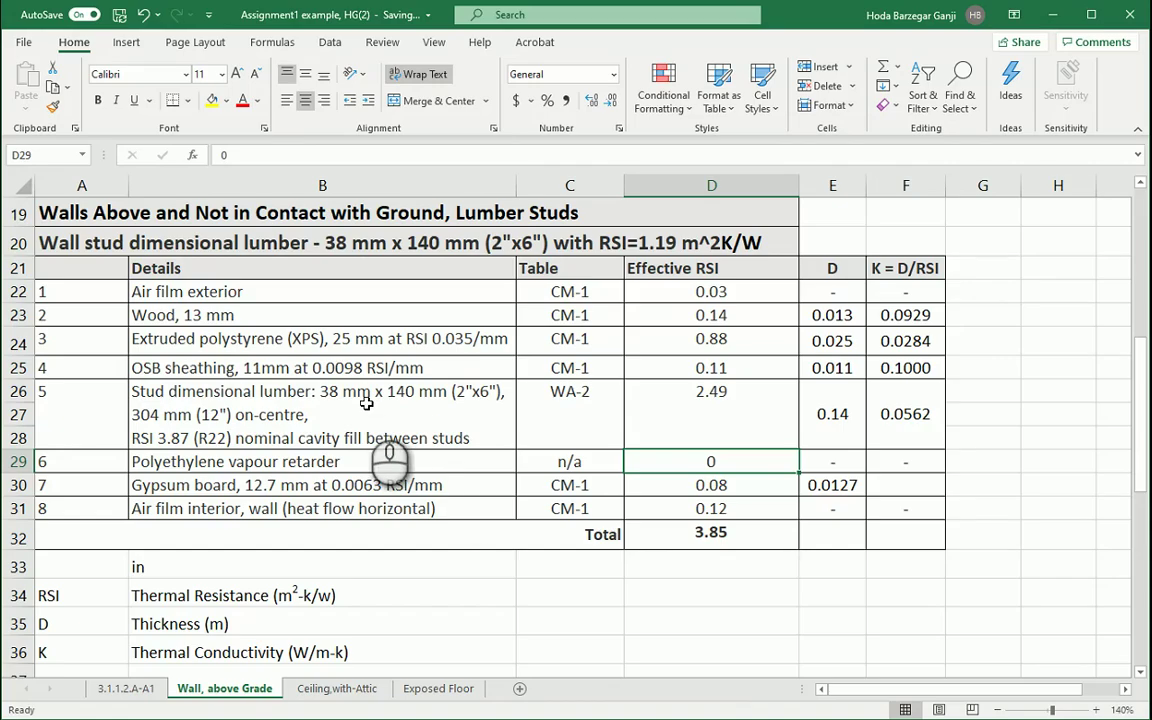
{"action": "double_click", "coordinate": [378, 393]}
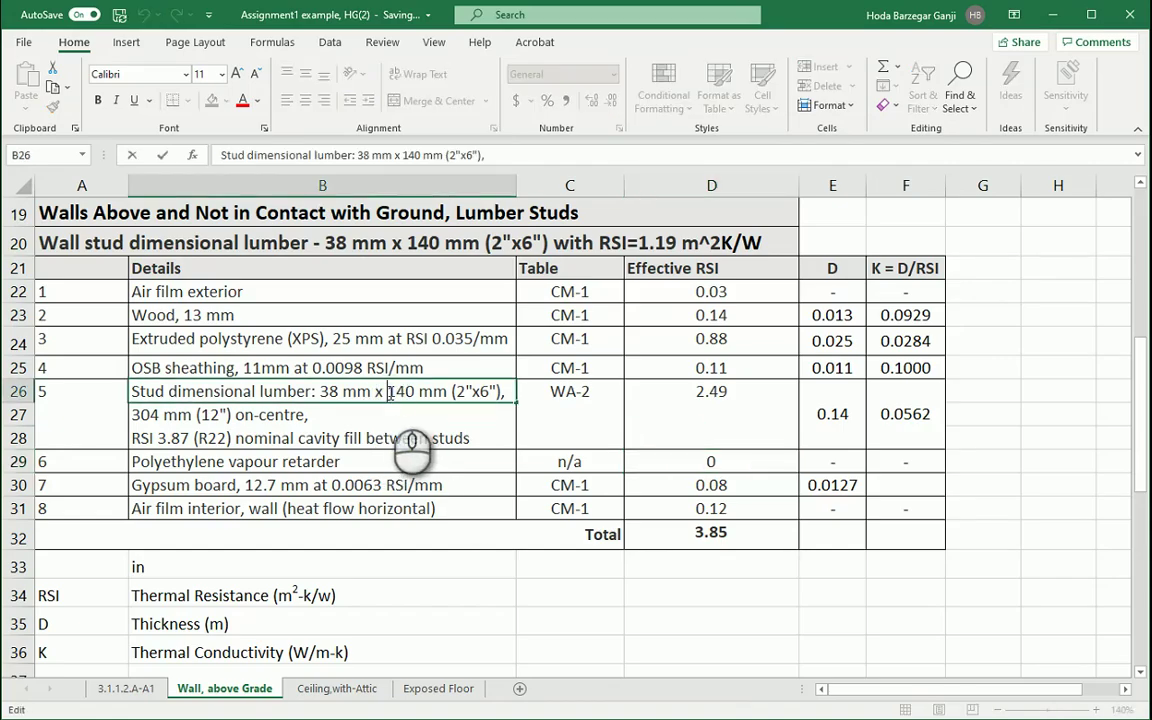
{"action": "left_click_drag", "start_coordinate": [386, 393], "coordinate": [417, 391]}
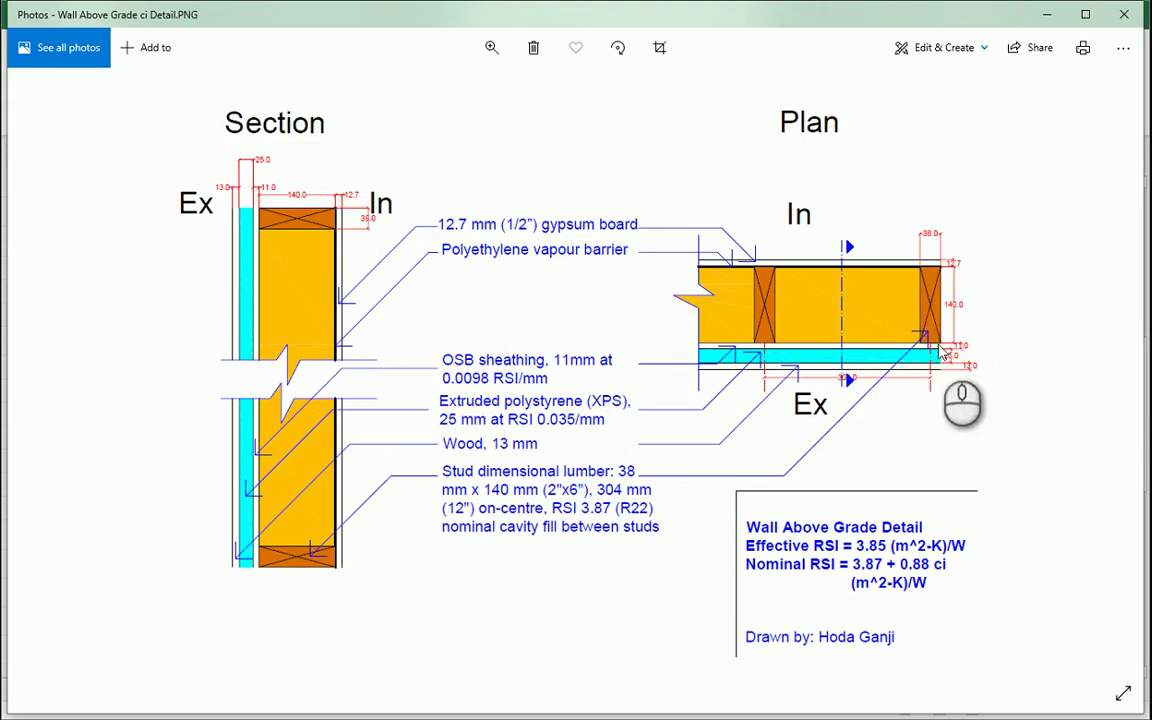
{"action": "left_click", "coordinate": [1047, 15]}
{"action": "double_click", "coordinate": [400, 391]}
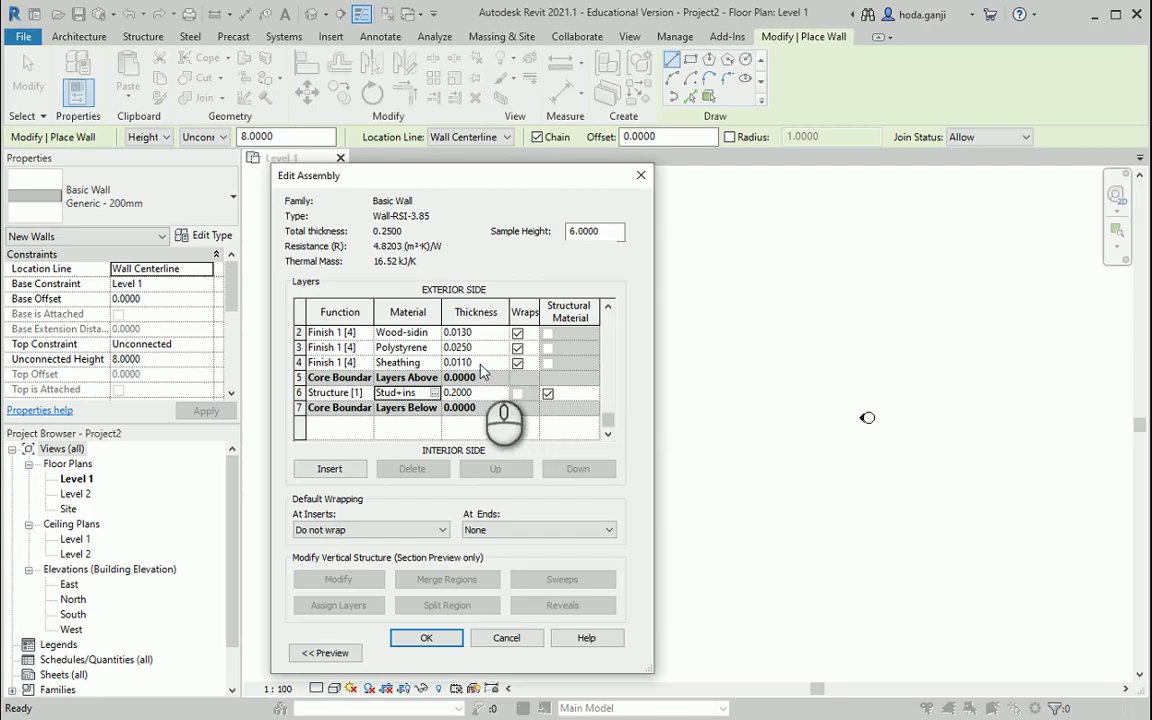
- Change the Stud+ins structure layer thickness from 0.2000 to 0.1400
{"action": "left_click", "coordinate": [473, 390]}
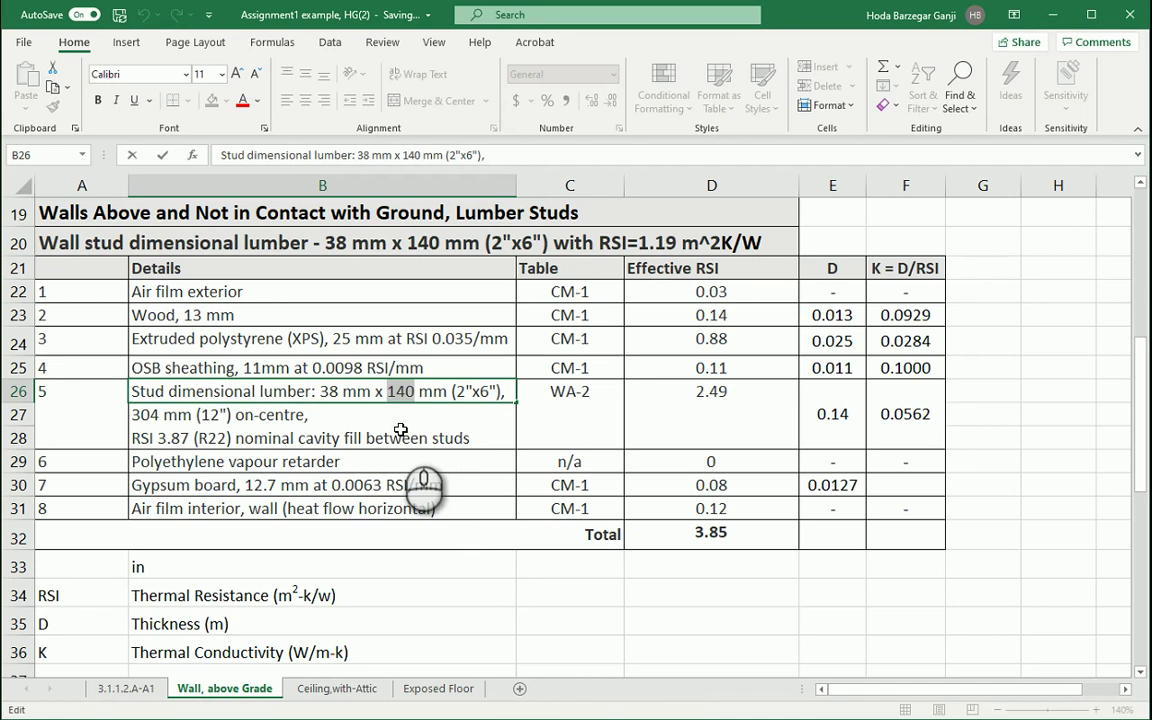
{"action": "left_click", "coordinate": [240, 460]}
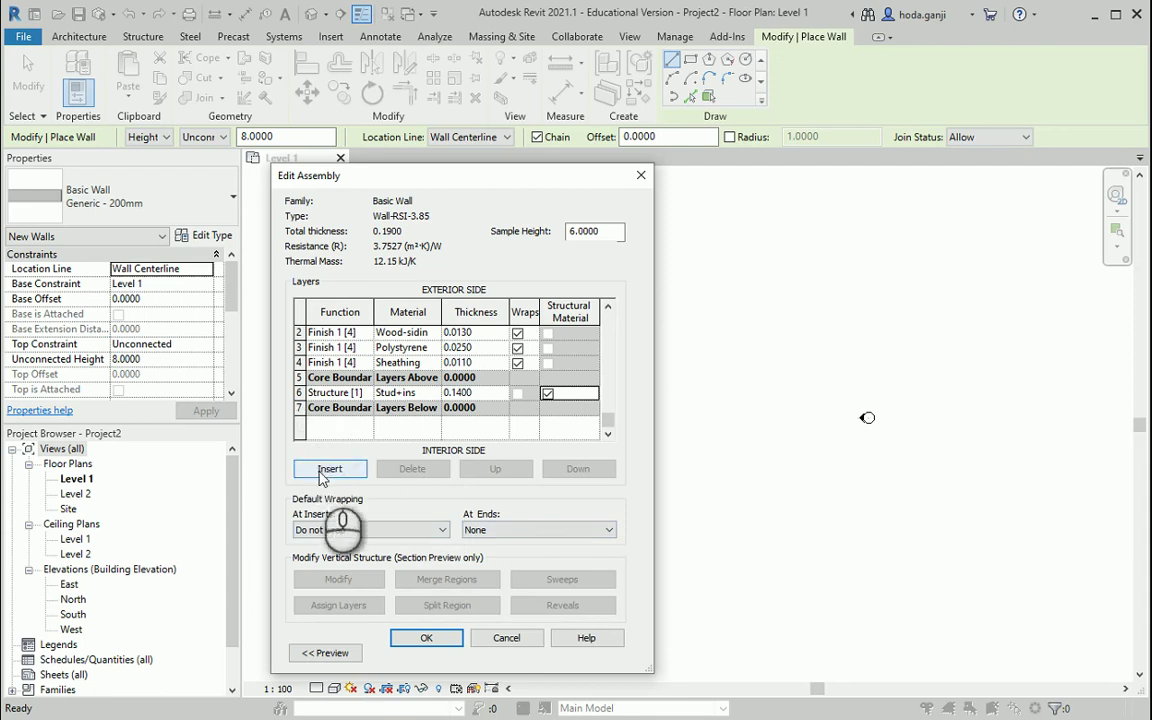
- Insert a new layer, move it below the core boundary, and make it a Membrane Layer
{"action": "left_click", "coordinate": [322, 471]}
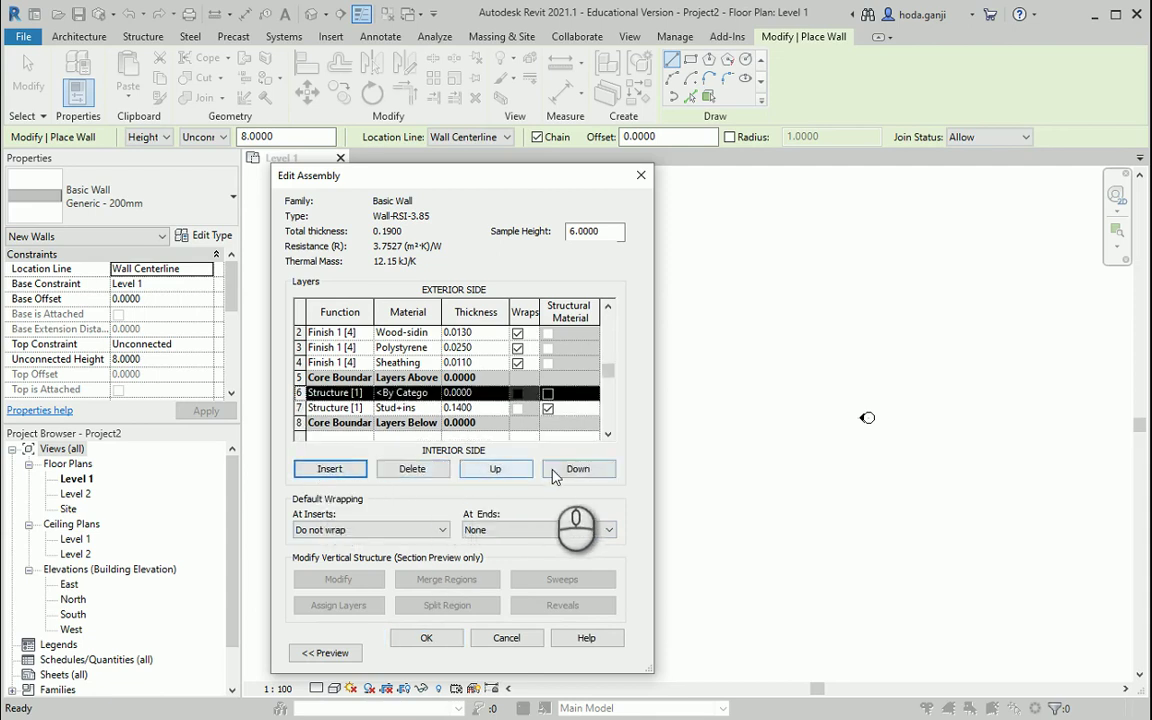
{"action": "left_click", "coordinate": [568, 470]}
{"action": "left_click", "coordinate": [568, 470]}
{"action": "left_click", "coordinate": [366, 425]}
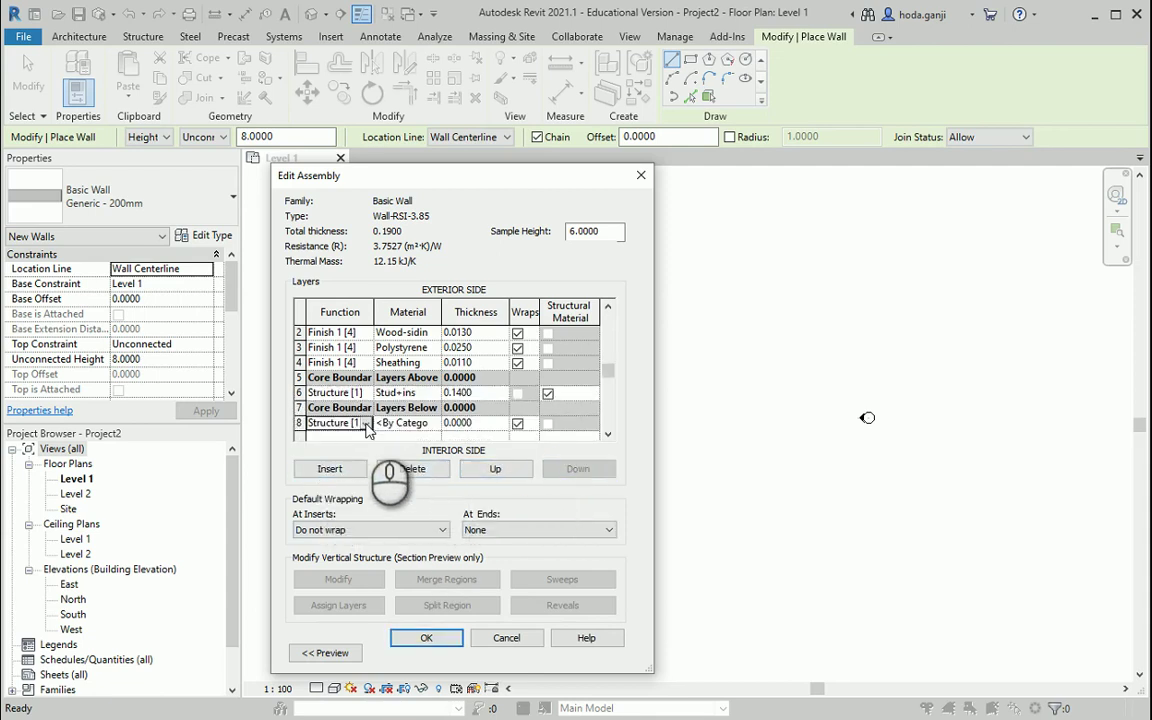
{"action": "left_click", "coordinate": [366, 424]}
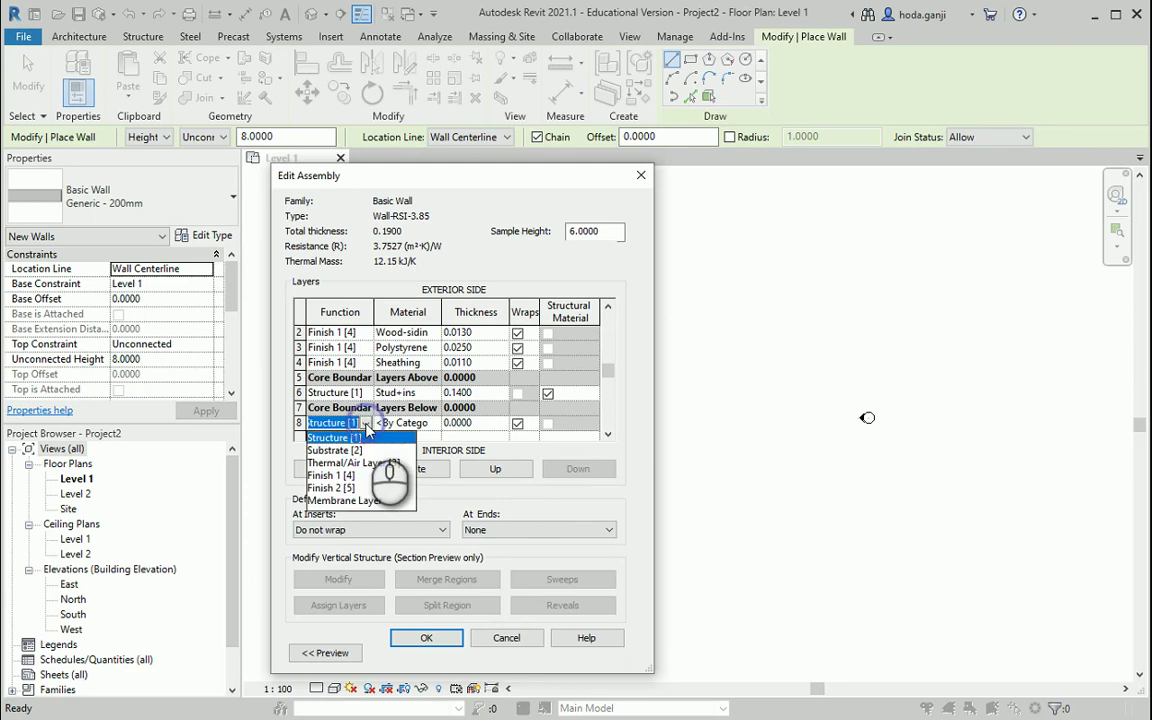
{"action": "left_click", "coordinate": [378, 498]}
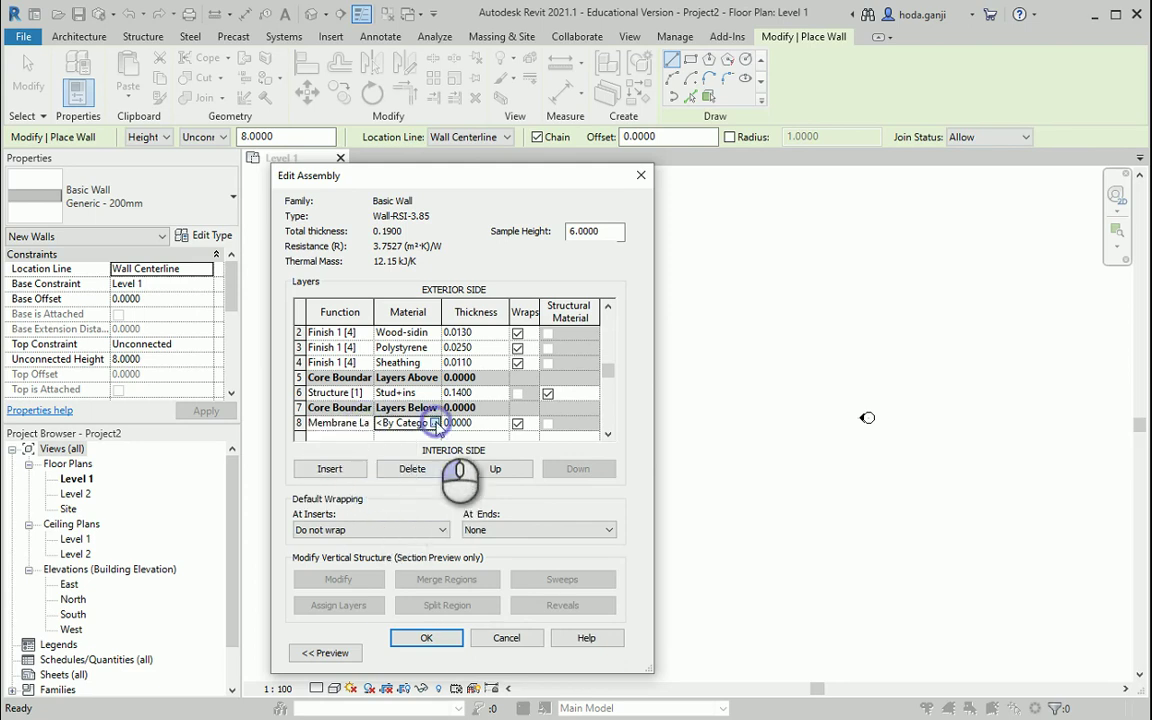
- Create a new material named 'vapor barrier' and assign it to the membrane layer
{"action": "left_click", "coordinate": [436, 423]}
{"action": "left_click", "coordinate": [446, 609]}
{"action": "left_click", "coordinate": [455, 627]}
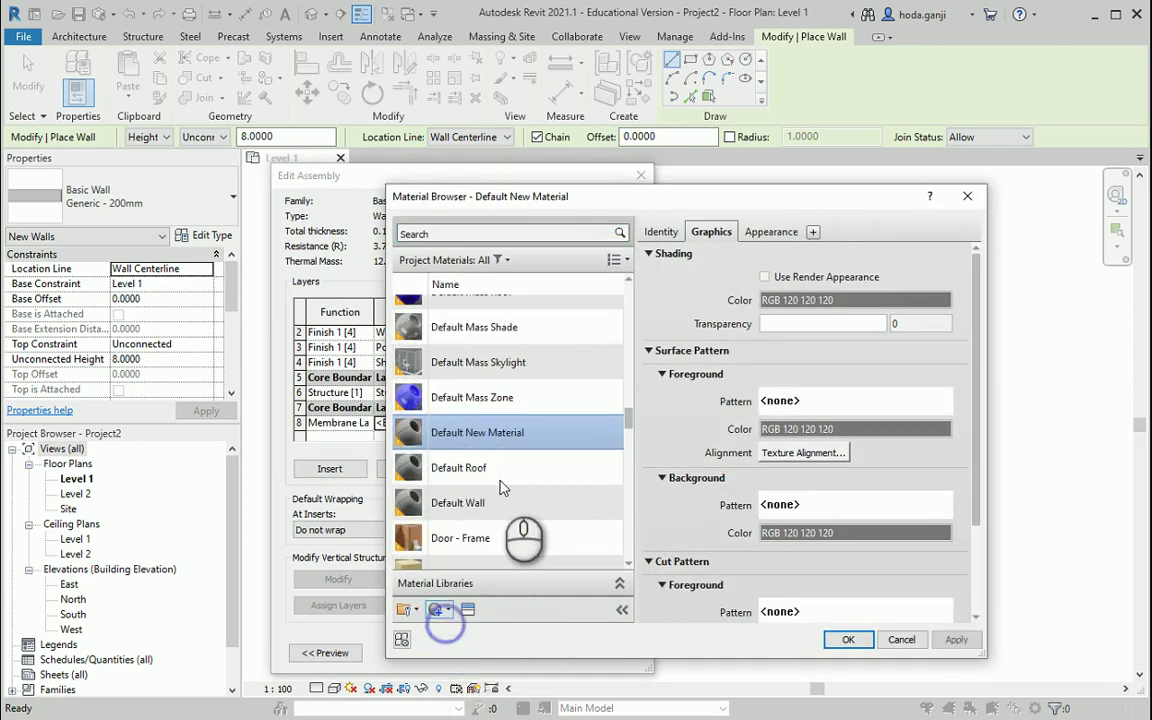
{"action": "right_click", "coordinate": [476, 432]}
{"action": "left_click", "coordinate": [516, 484]}
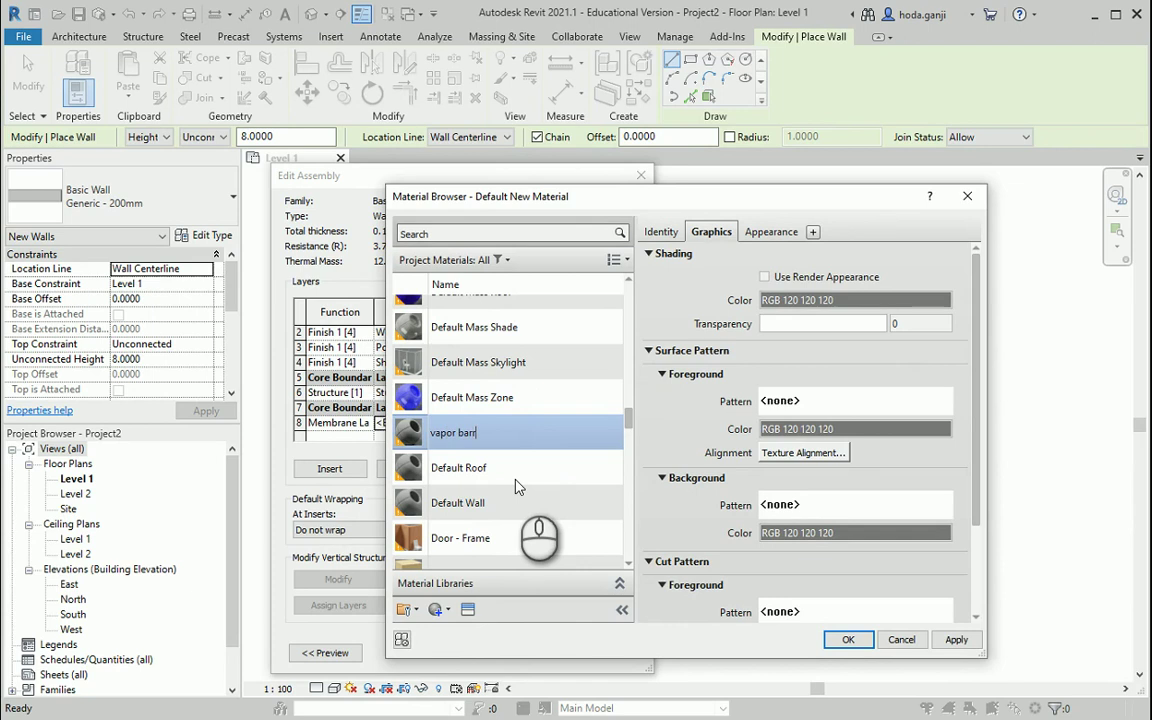
{"action": "left_click", "coordinate": [762, 576]}
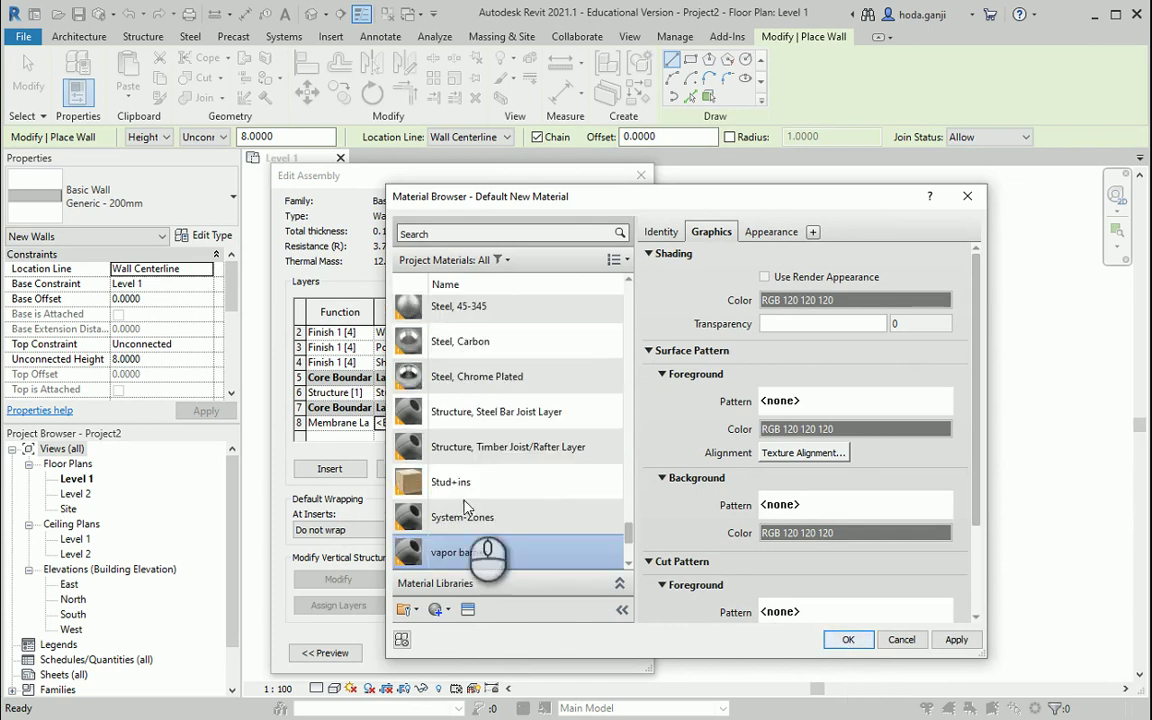
{"action": "left_click", "coordinate": [847, 639]}
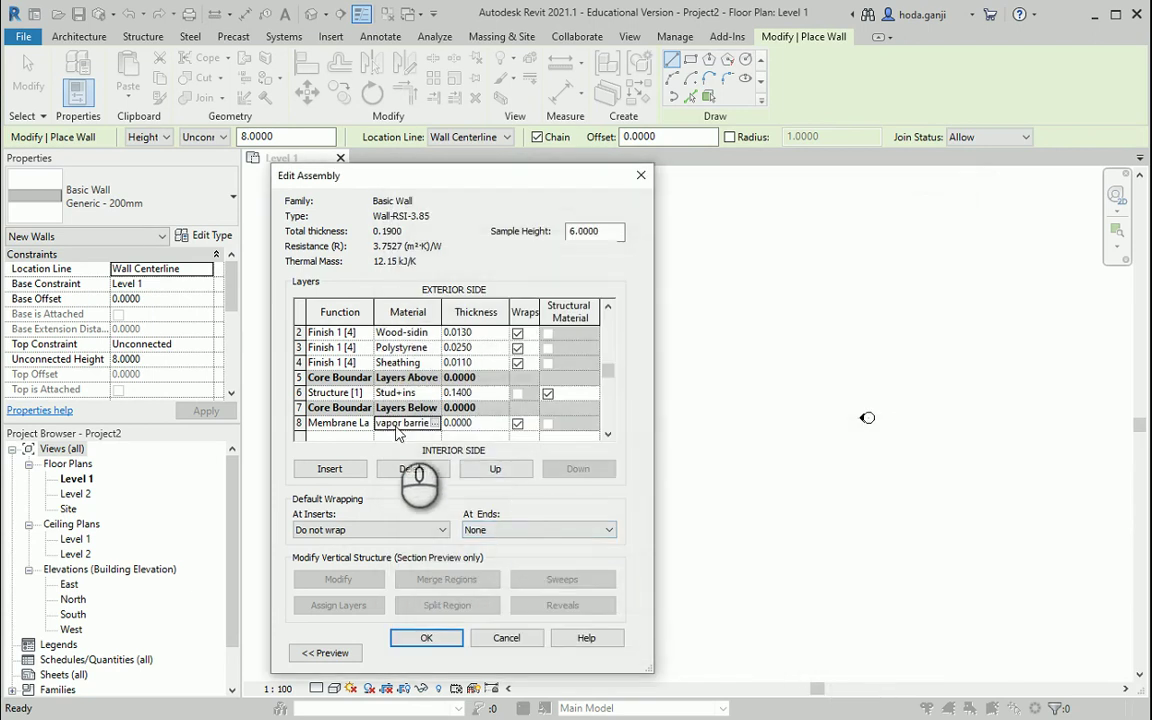
- Check the Gypsum board row in the Excel RSI spreadsheet without editing it
{"action": "left_click_drag", "start_coordinate": [372, 313], "coordinate": [392, 312]}
{"action": "scroll", "coordinate": [478, 370], "scroll_direction": "down", "scroll_amount": 1}
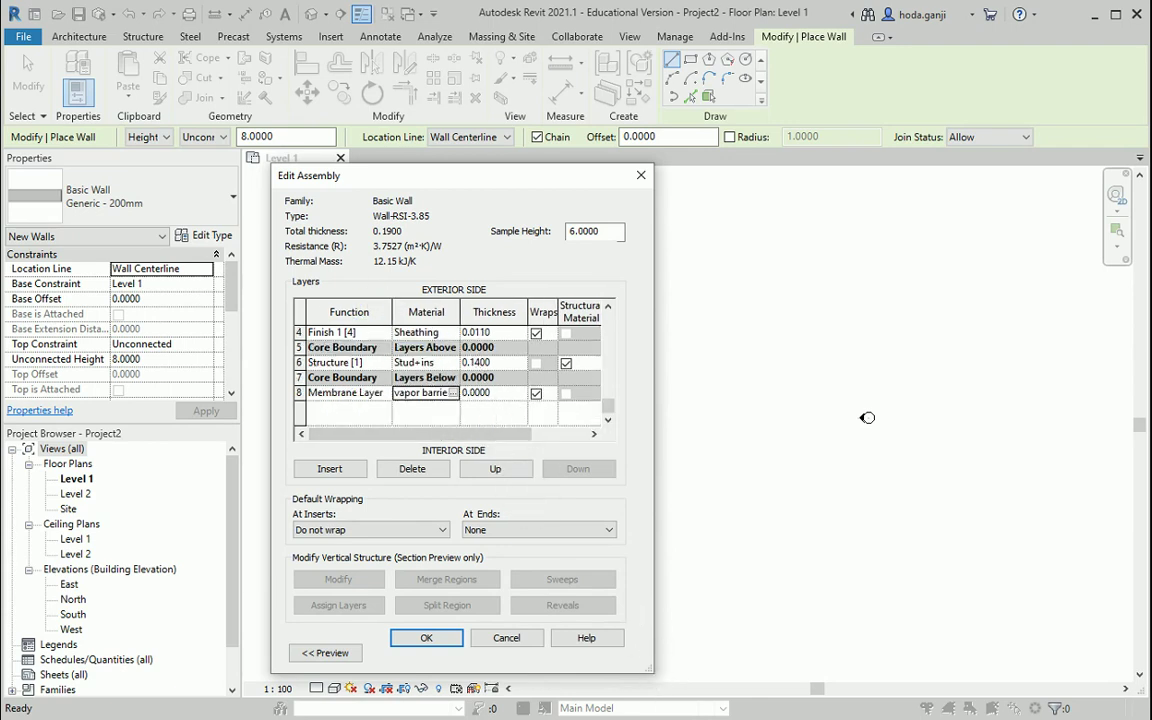
{"action": "key", "text": "alt+Tab"}
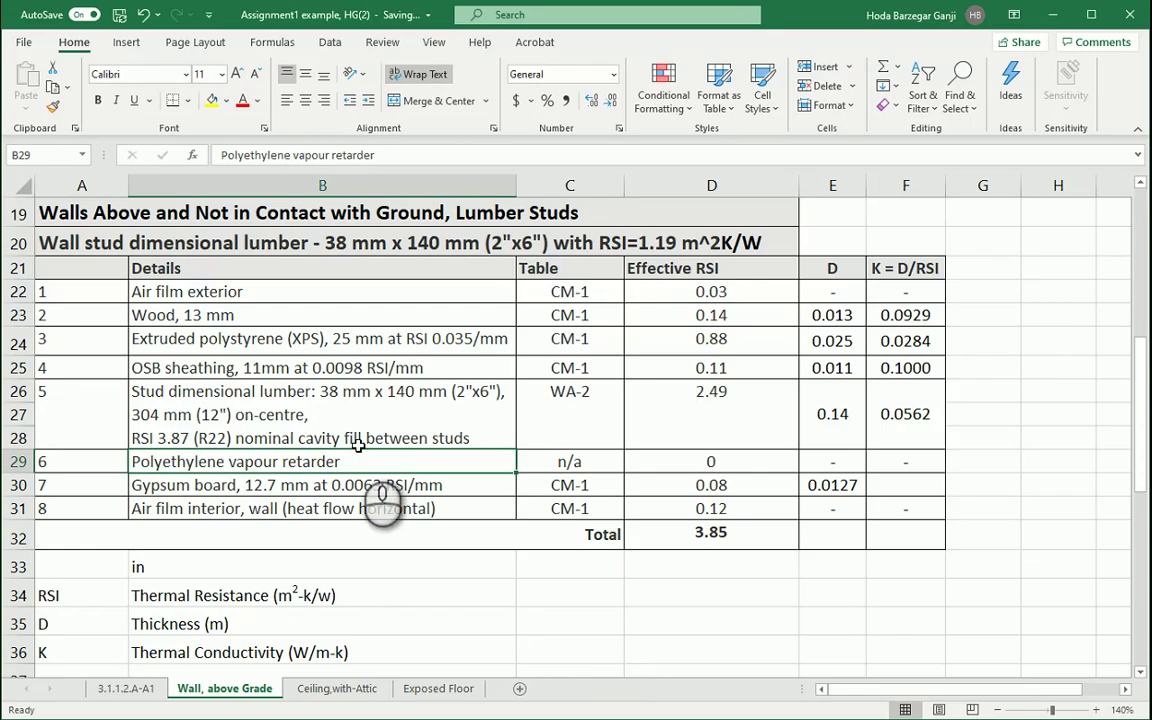
{"action": "left_click", "coordinate": [227, 486]}
{"action": "double_click", "coordinate": [227, 486]}
{"action": "left_click_drag", "start_coordinate": [227, 486], "coordinate": [147, 485]}
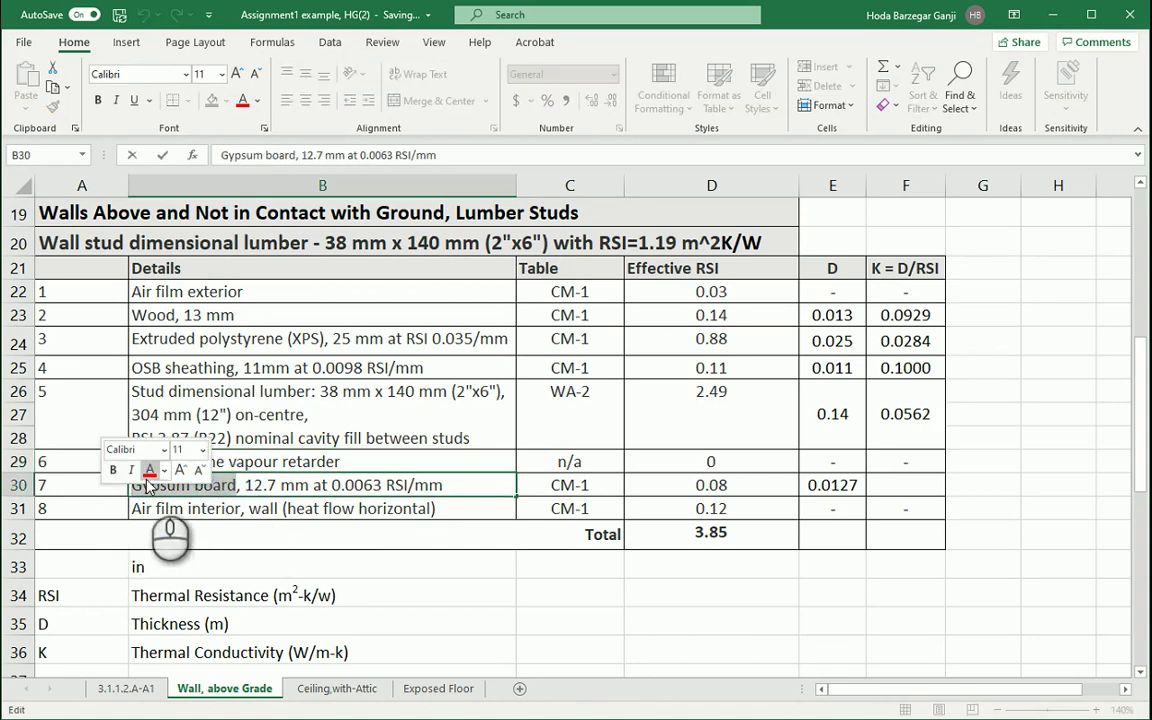
{"action": "key", "text": "Escape"}
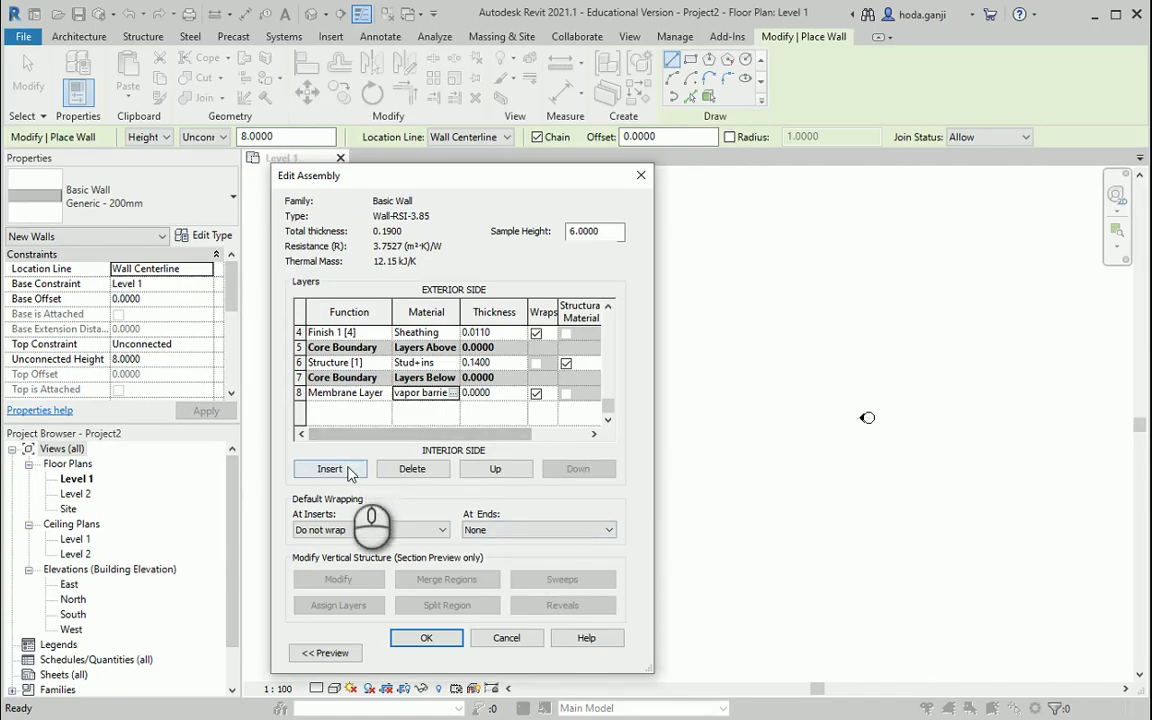
- Insert a new innermost layer and set its function to Finish 1 [4]
{"action": "left_click", "coordinate": [343, 470]}
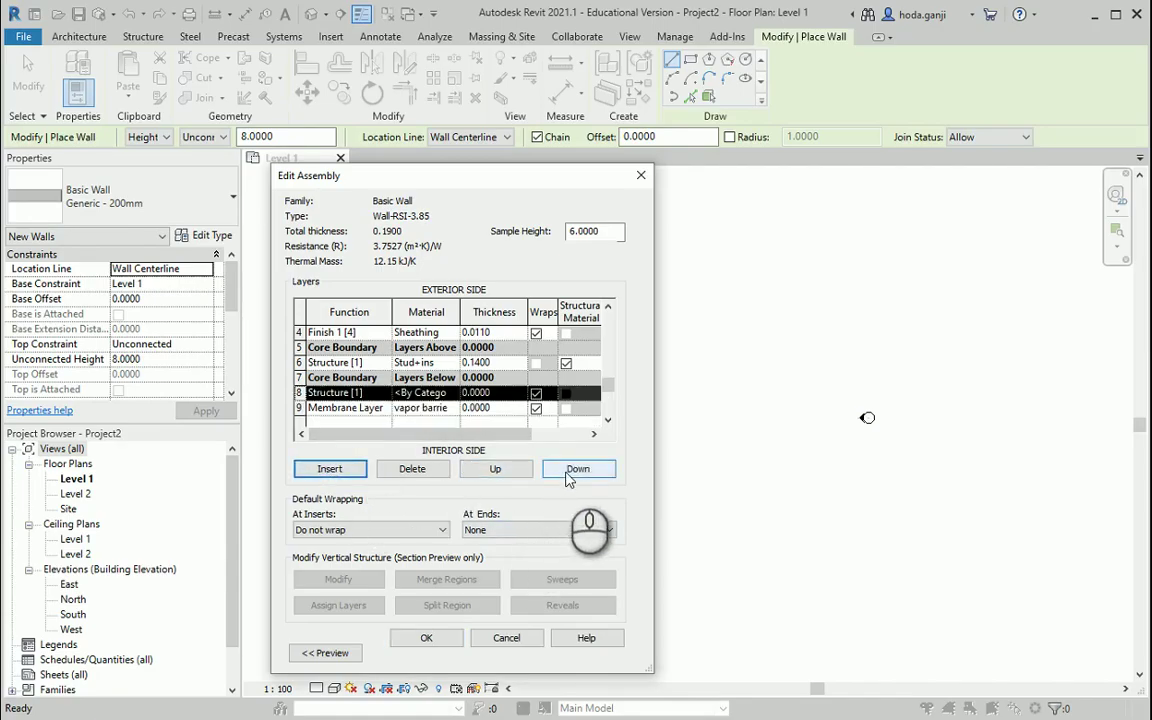
{"action": "left_click", "coordinate": [572, 470]}
{"action": "left_click", "coordinate": [375, 408]}
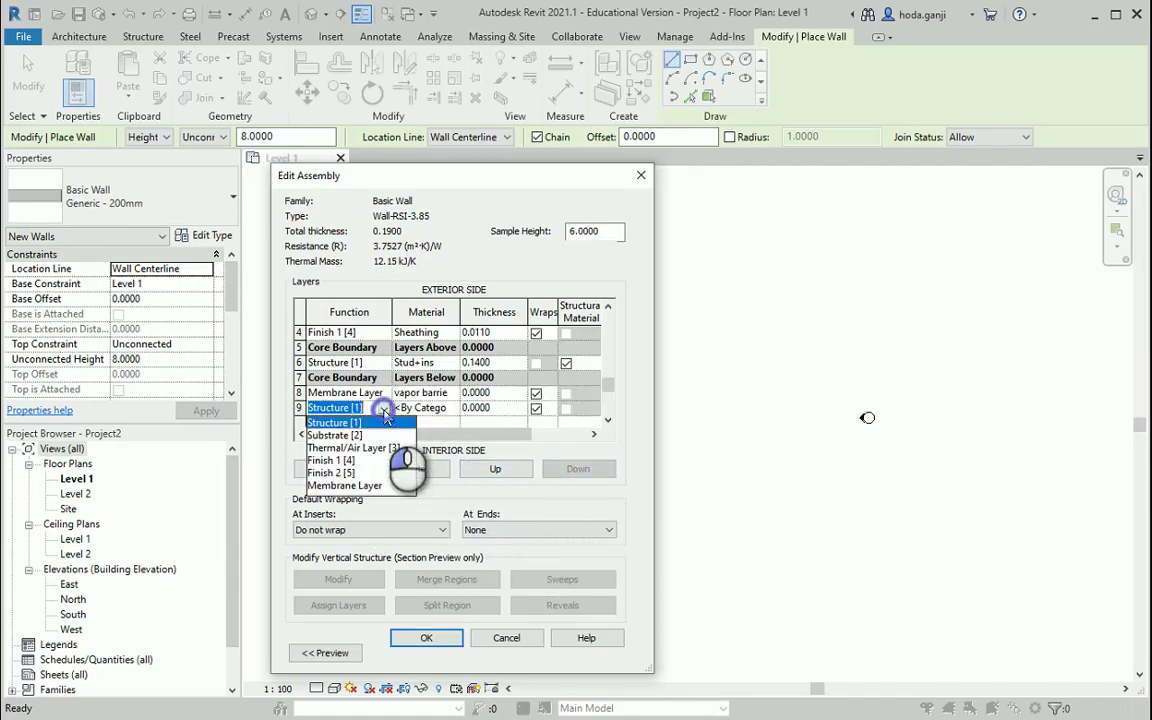
{"action": "left_click", "coordinate": [340, 458]}
- Assign Gypsum Wall Board to the new layer and show its thermal properties
{"action": "left_click", "coordinate": [425, 393]}
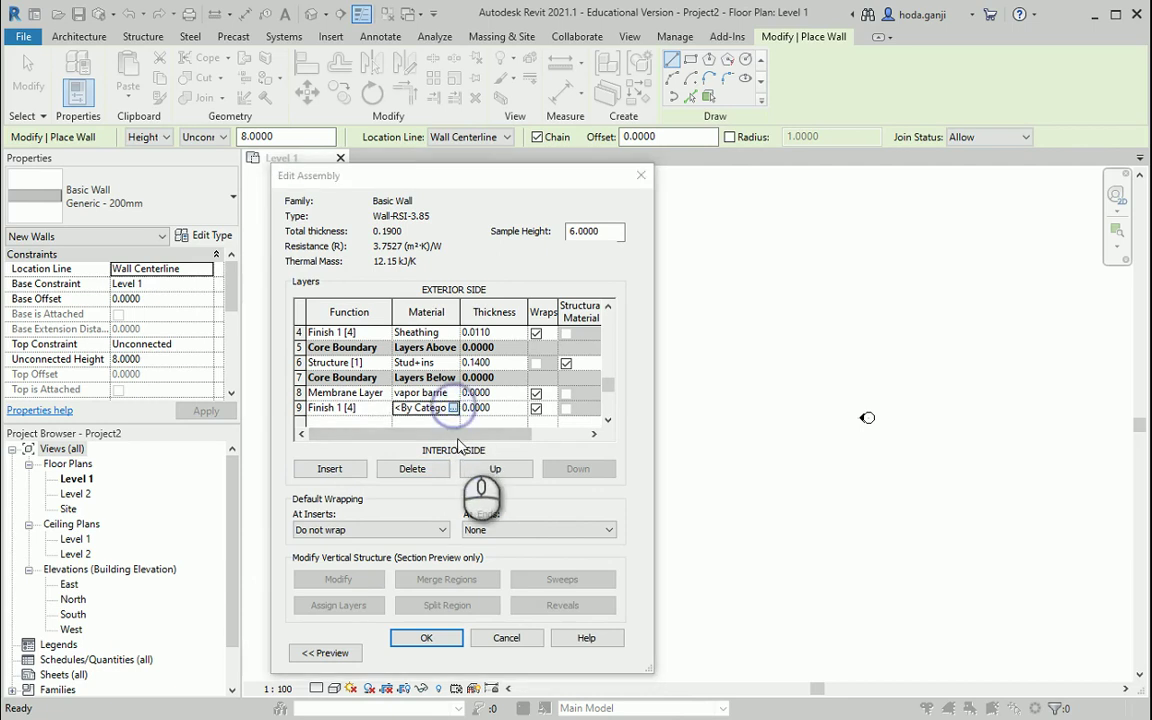
{"action": "left_click", "coordinate": [452, 393]}
{"action": "scroll", "coordinate": [485, 385], "scroll_direction": "up", "scroll_amount": 15}
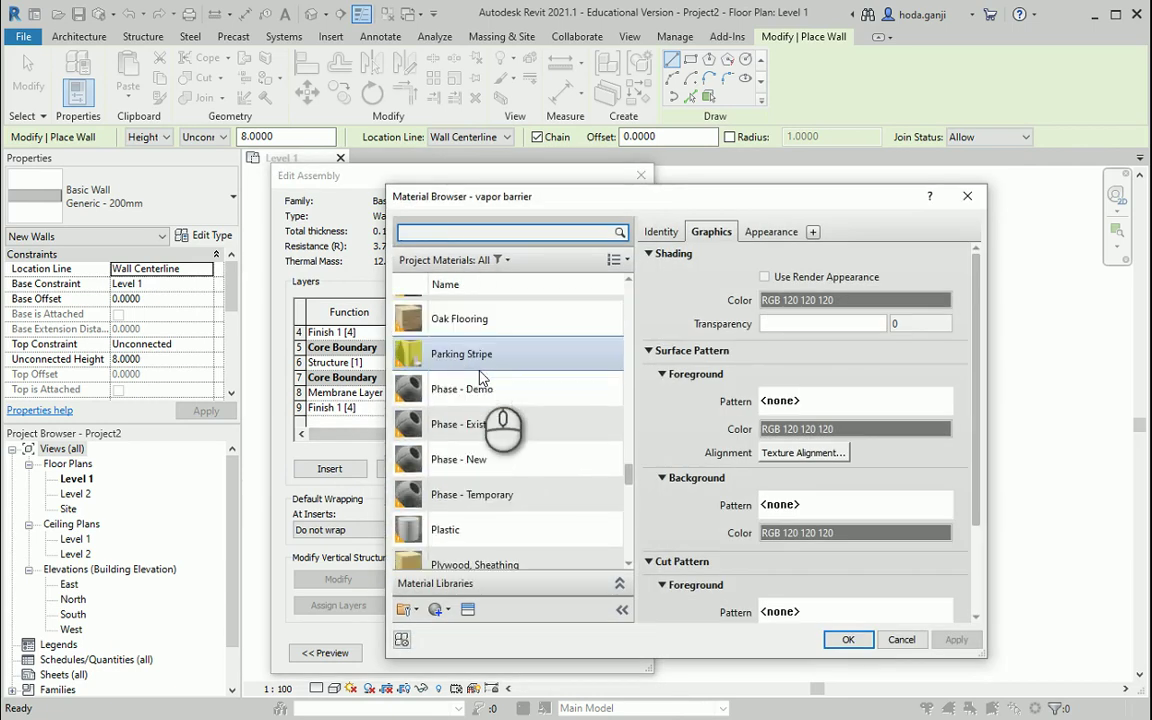
{"action": "double_click", "coordinate": [490, 381]}
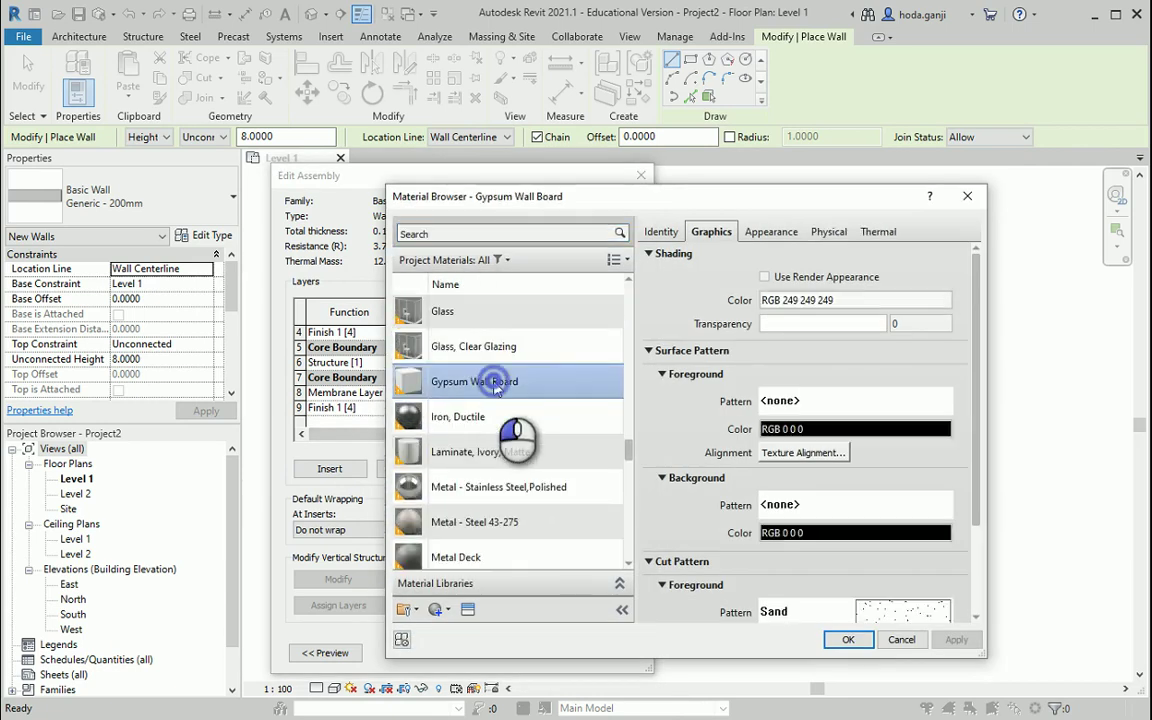
{"action": "left_click", "coordinate": [453, 409]}
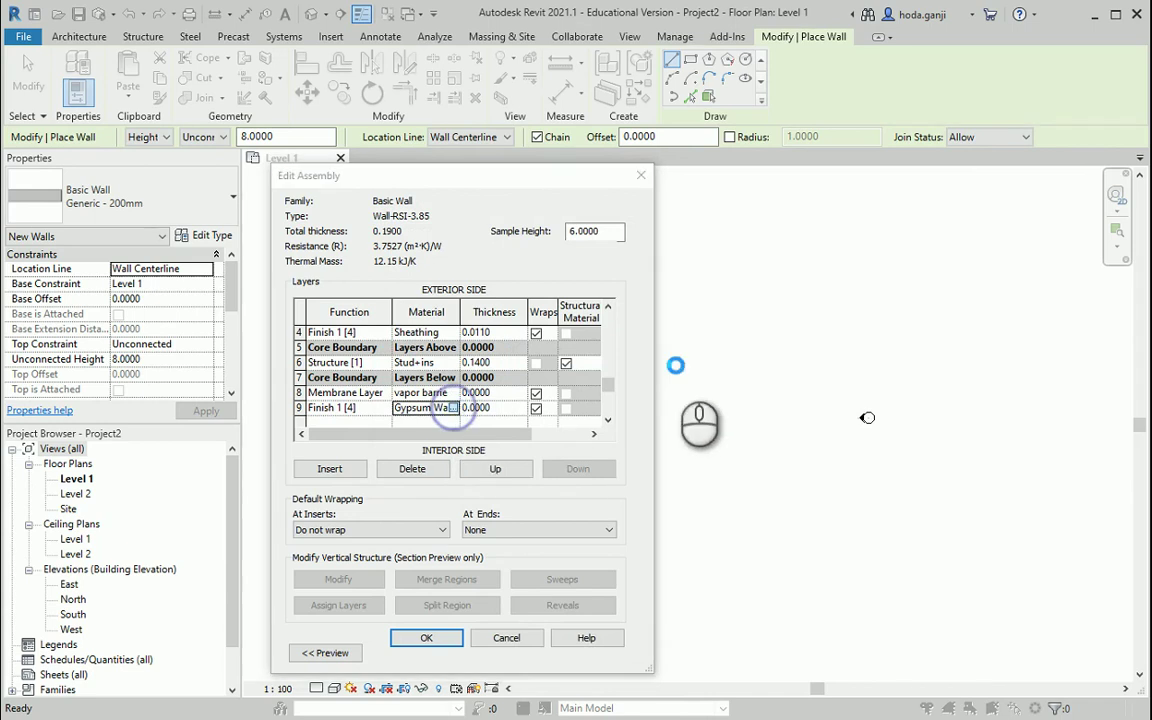
{"action": "left_click", "coordinate": [875, 233]}
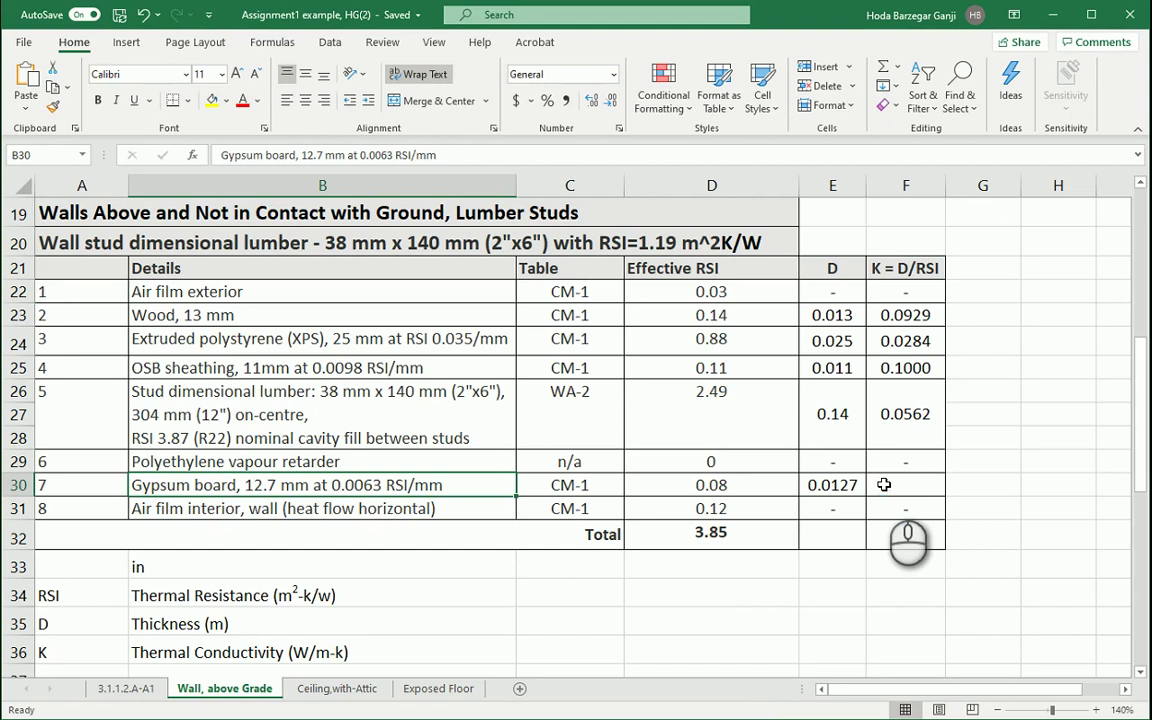
- Enter =E30/D30 in F30 and reduce the decimals so it shows 0.1588
{"action": "left_click", "coordinate": [884, 484]}
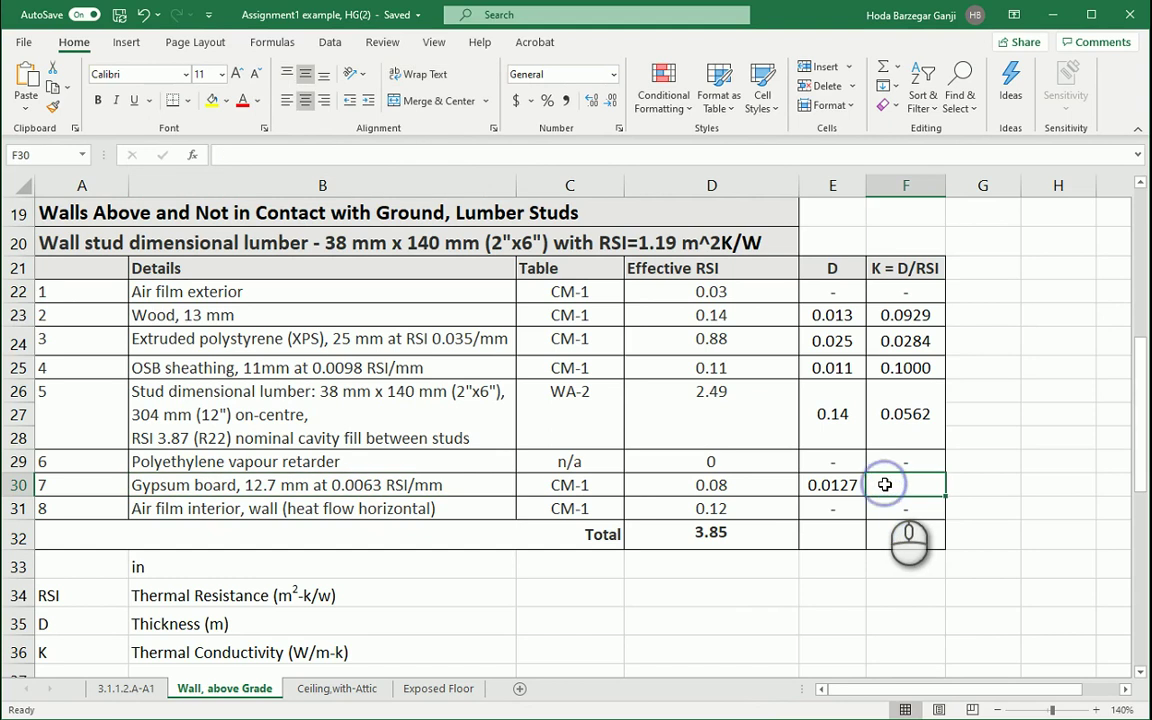
{"action": "type", "text": "="}
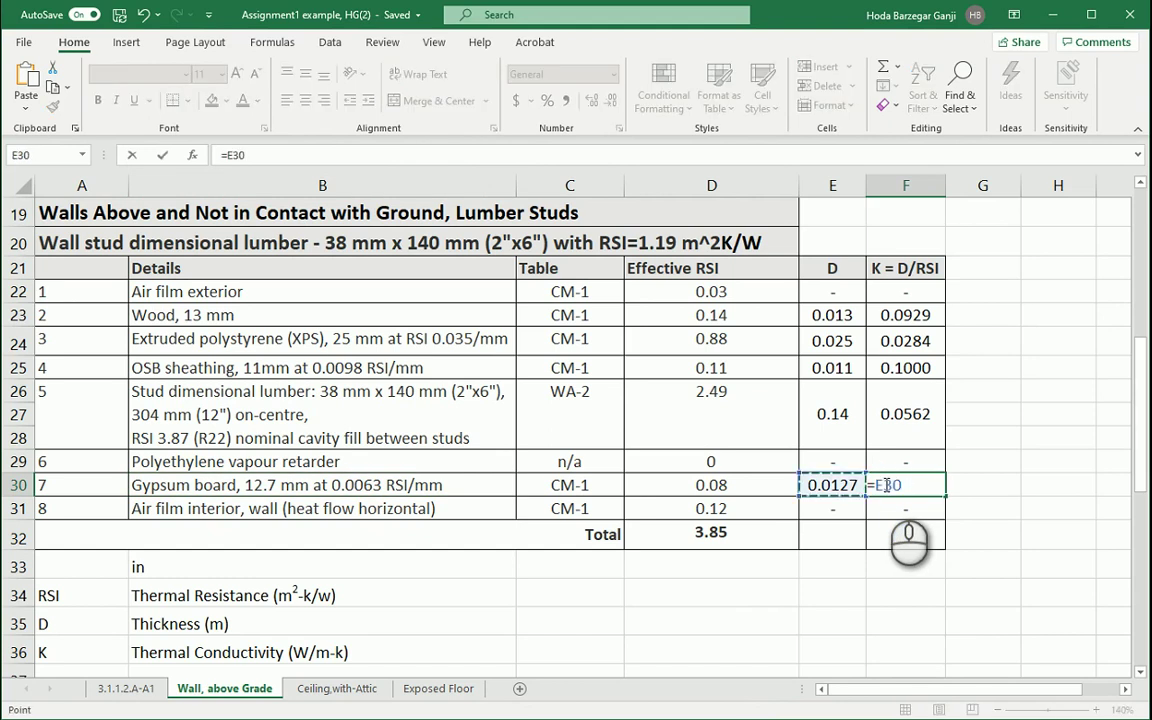
{"action": "key", "text": "Left"}
{"action": "key", "text": "Left"}
{"action": "key", "text": "Return"}
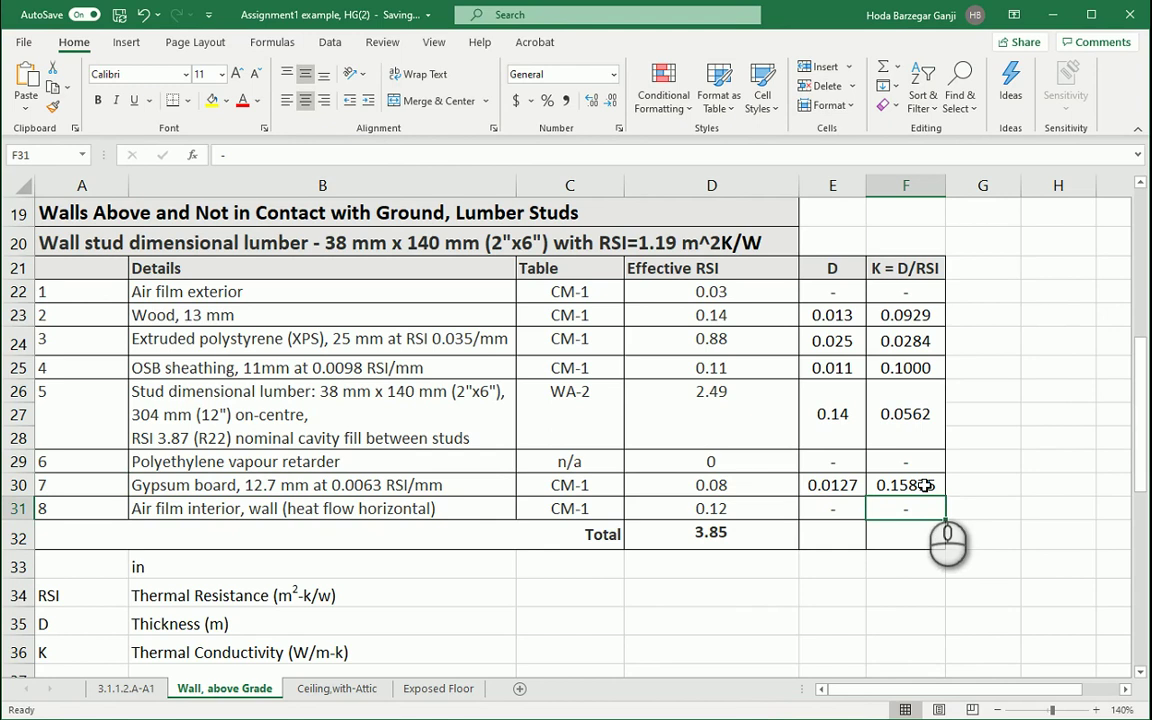
{"action": "left_click", "coordinate": [925, 486]}
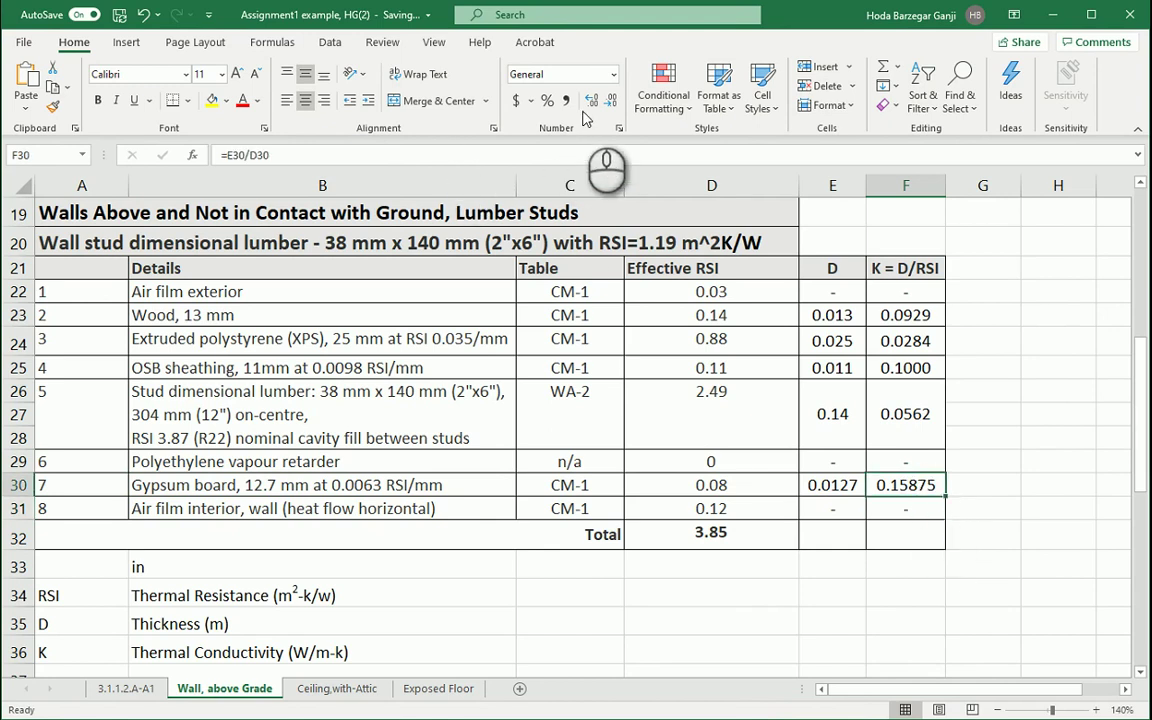
{"action": "left_click", "coordinate": [612, 100]}
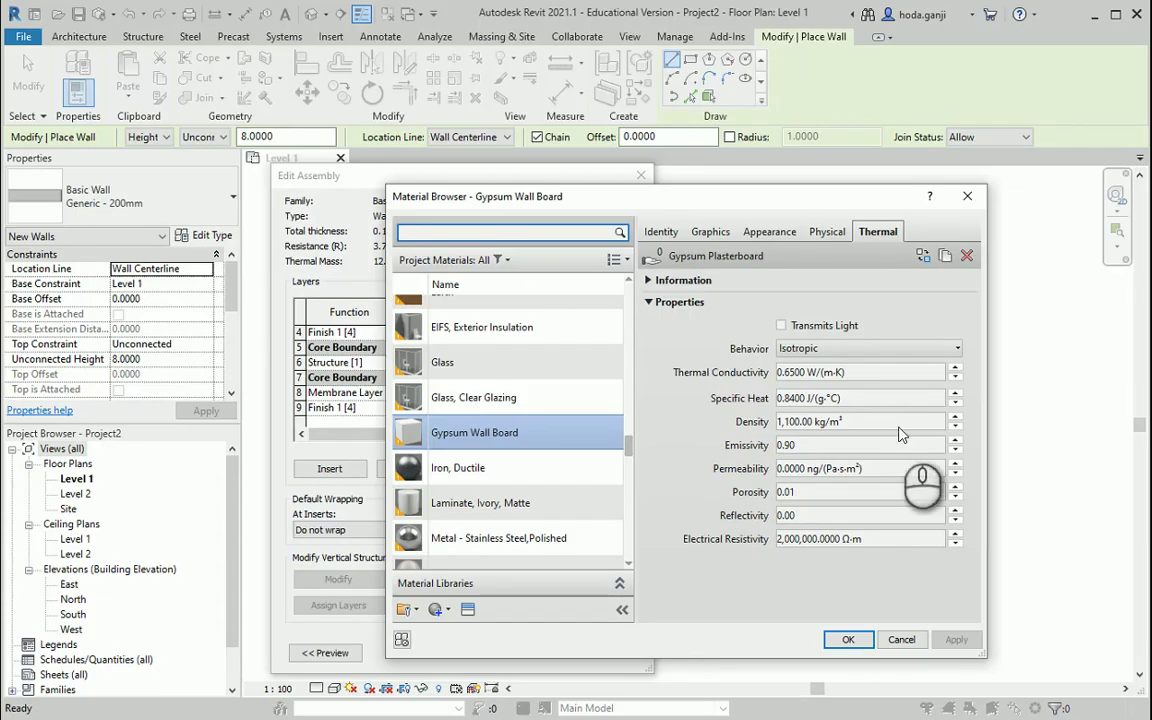
- Change Gypsum Wall Board's thermal conductivity to 0.1588 and accept the Material Browser
{"action": "left_click", "coordinate": [868, 373]}
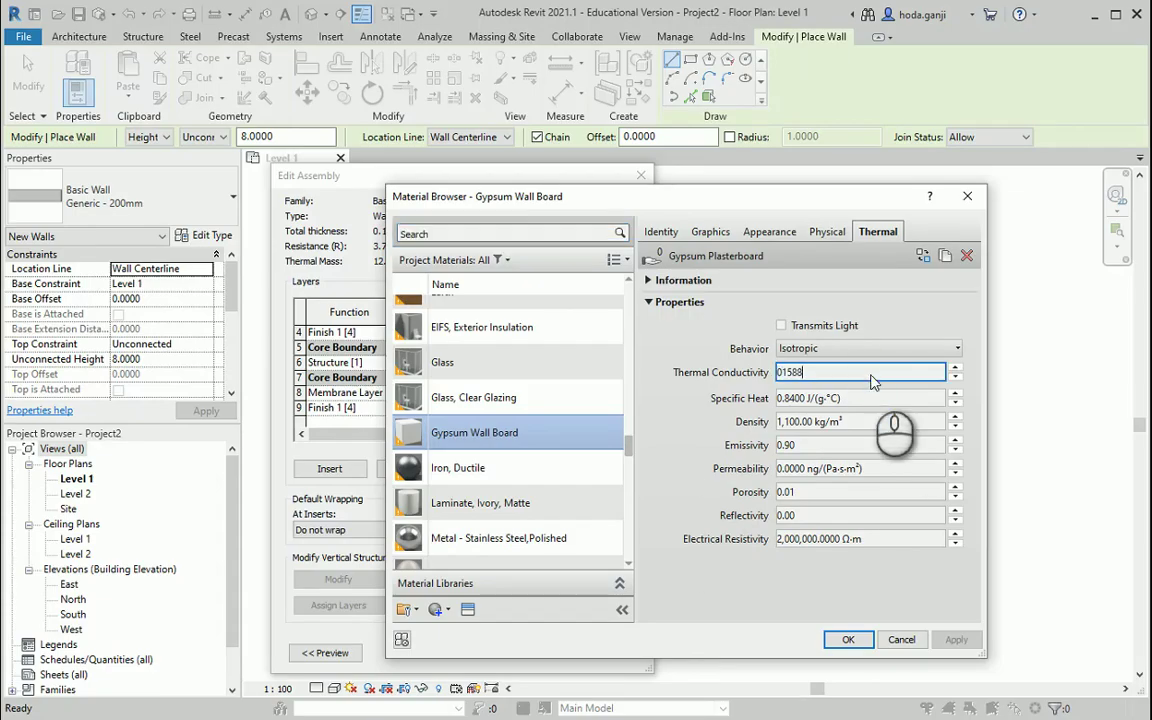
{"action": "left_click", "coordinate": [780, 372]}
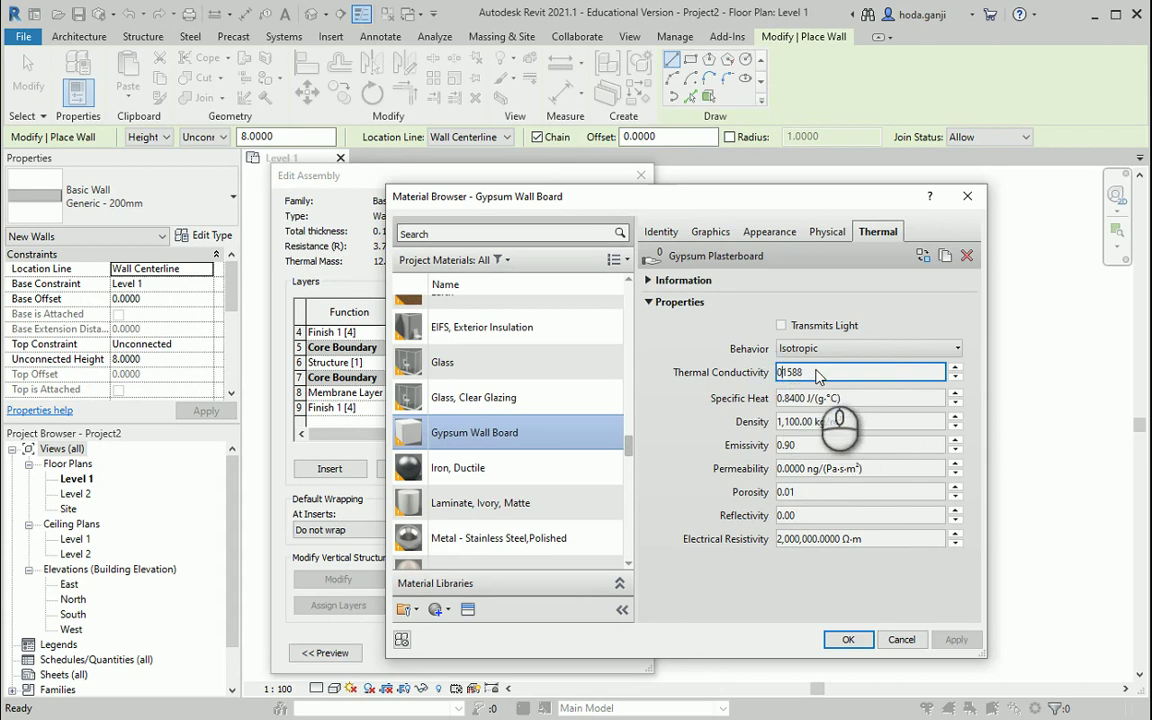
{"action": "left_click_drag", "start_coordinate": [818, 375], "coordinate": [758, 381]}
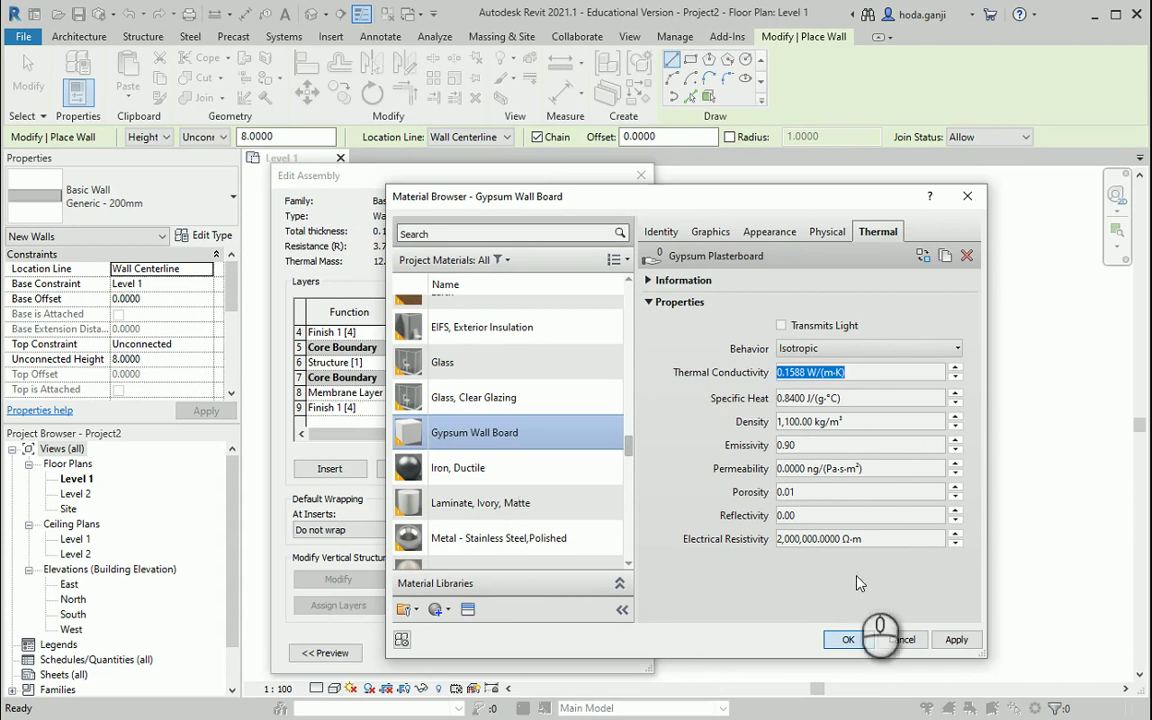
{"action": "left_click", "coordinate": [848, 639]}
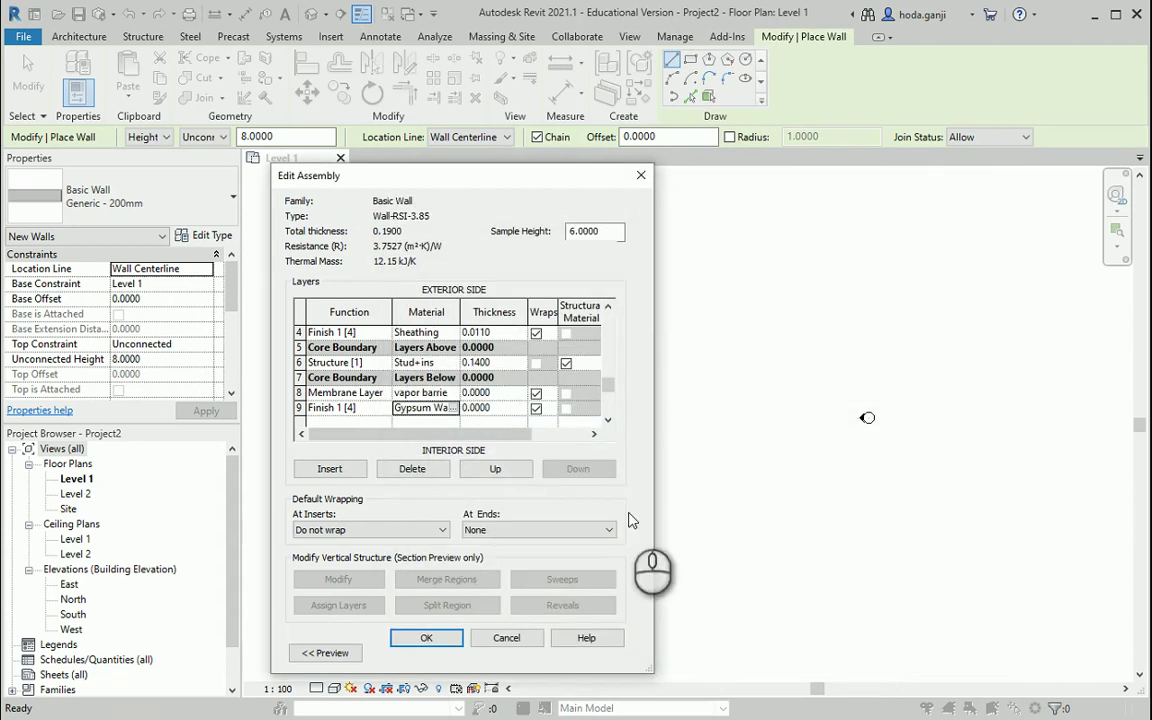
- Set the gypsum layer thickness to 0.0127
{"action": "left_click", "coordinate": [493, 407]}
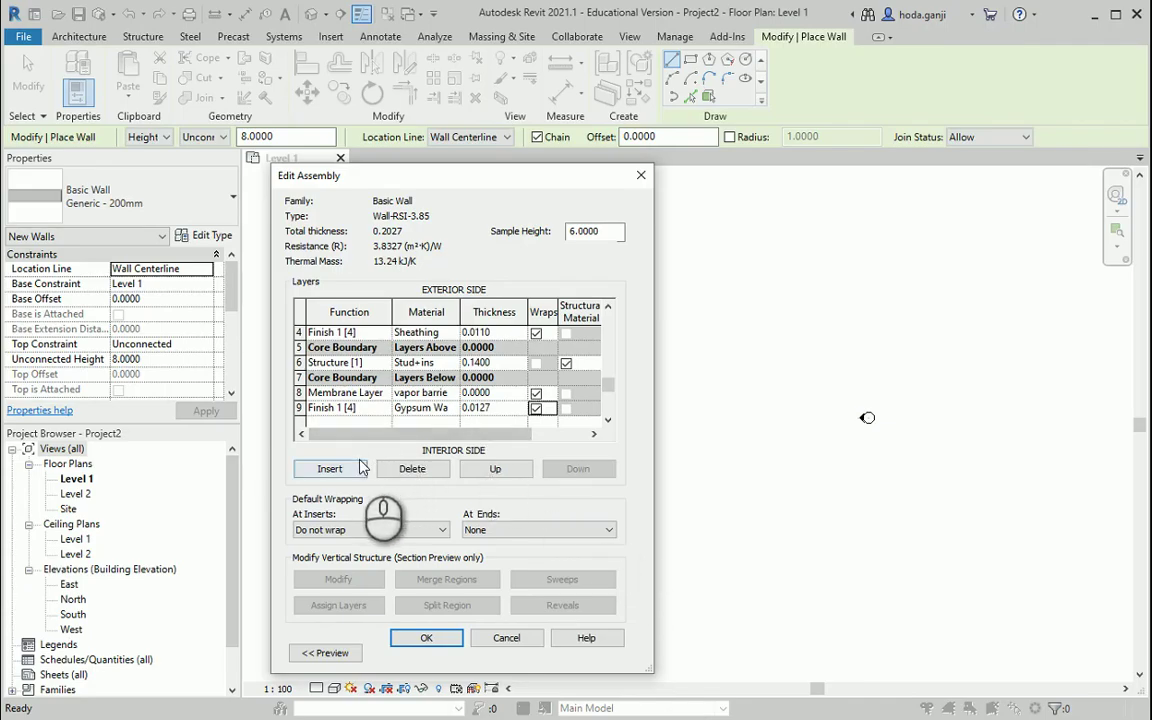
{"action": "scroll", "coordinate": [376, 404], "scroll_direction": "up", "scroll_amount": 1}
{"action": "scroll", "coordinate": [376, 400], "scroll_direction": "down", "scroll_amount": 2}
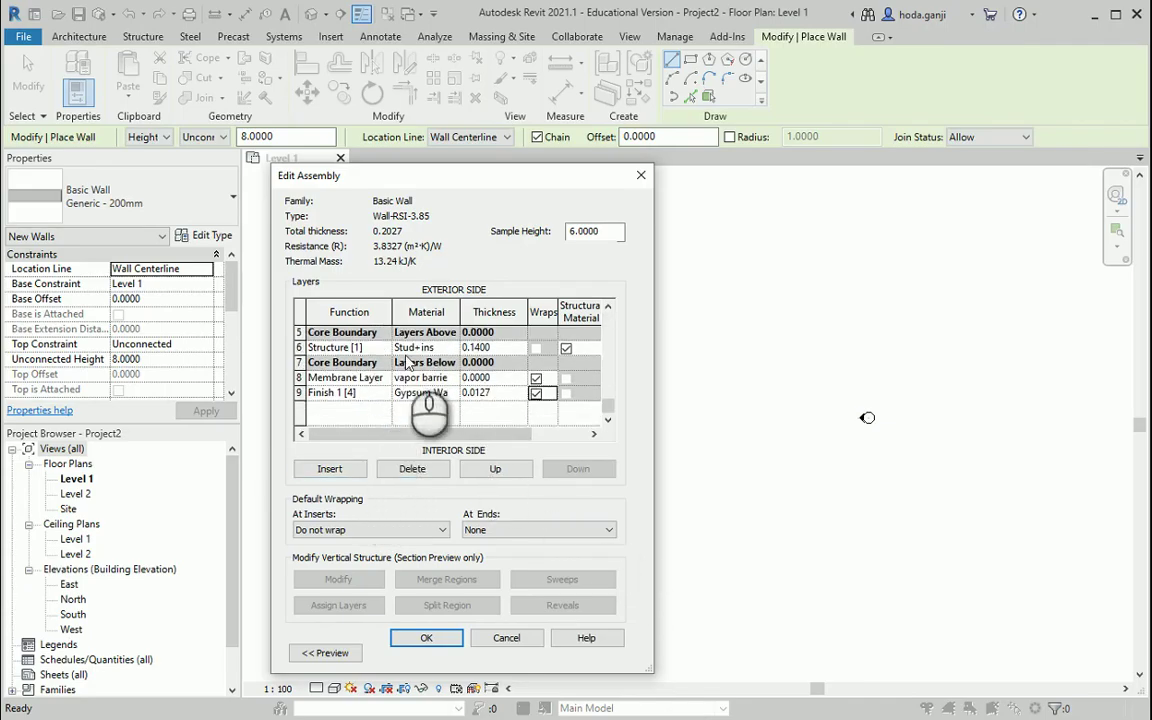
{"action": "left_click_drag", "start_coordinate": [458, 166], "coordinate": [476, 34]}
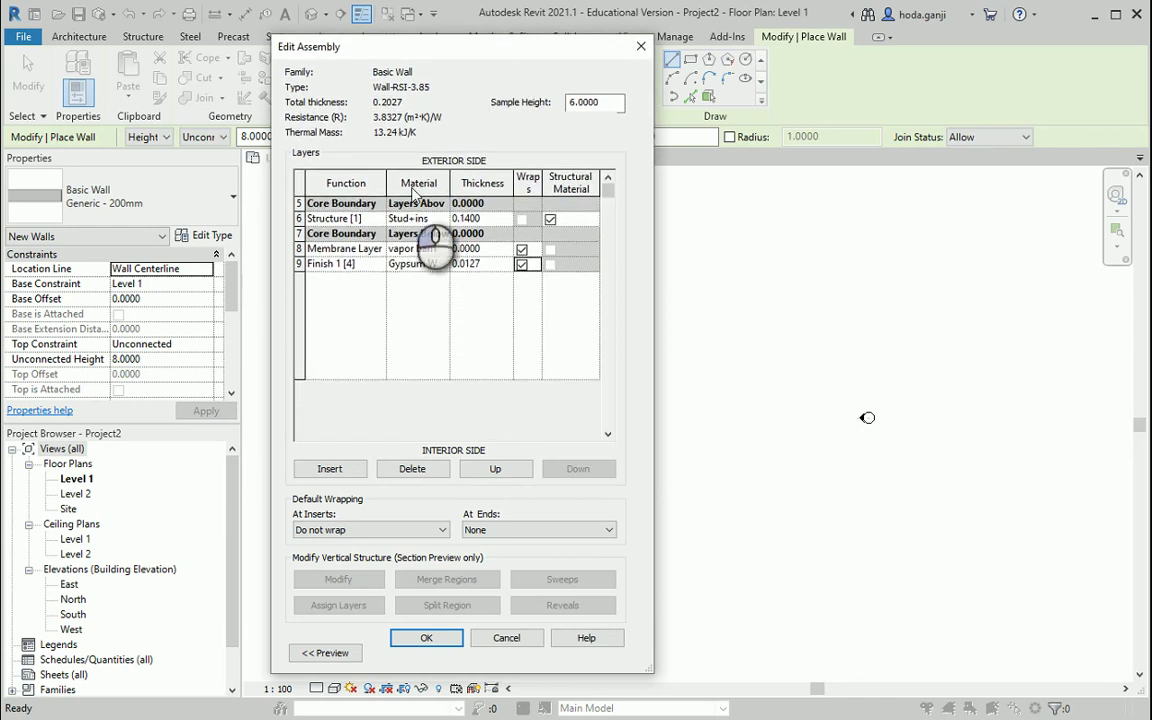
{"action": "scroll", "coordinate": [402, 240], "scroll_direction": "up", "scroll_amount": 2}
- Add an innermost 0.0030 Thermal/Air Layer, keeping Gypsum Wall Board as its material
{"action": "left_click", "coordinate": [329, 469]}
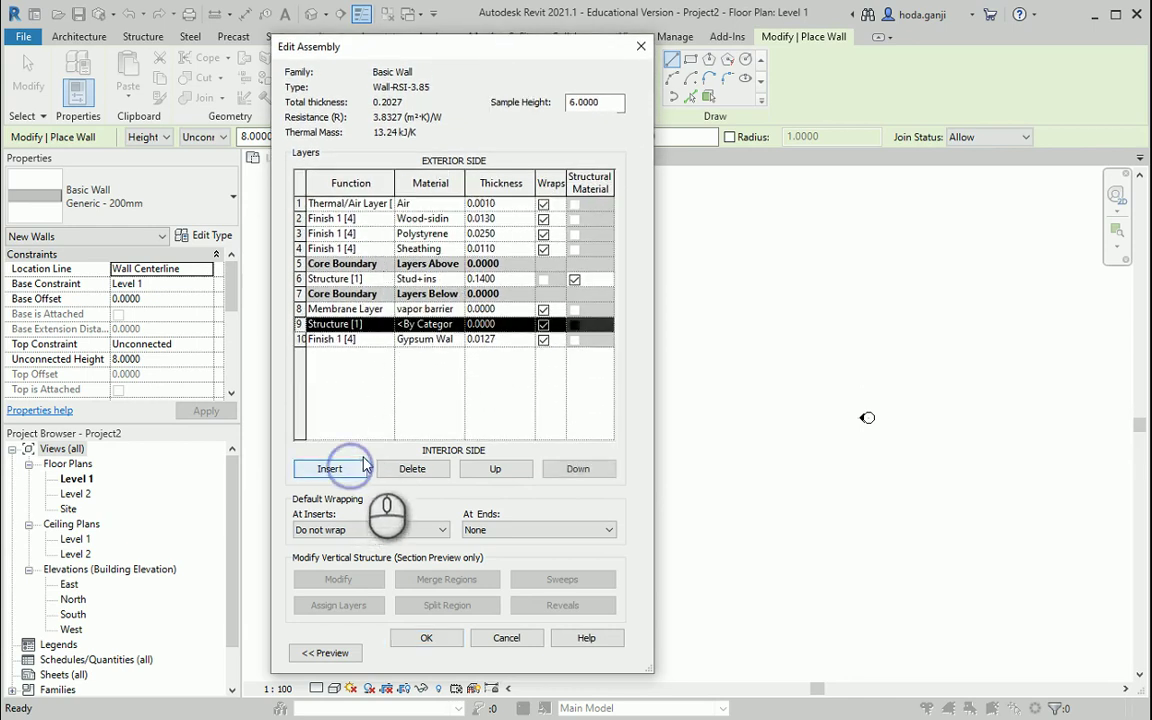
{"action": "left_click", "coordinate": [568, 469]}
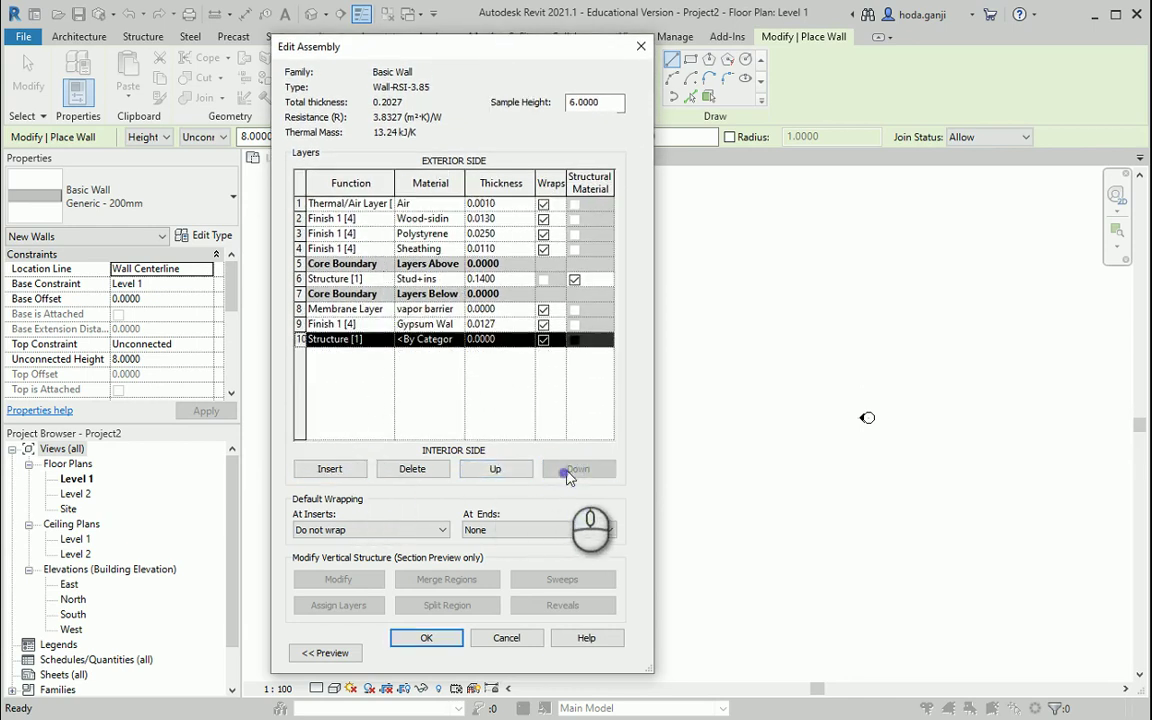
{"action": "left_click", "coordinate": [372, 339]}
{"action": "left_click", "coordinate": [355, 379]}
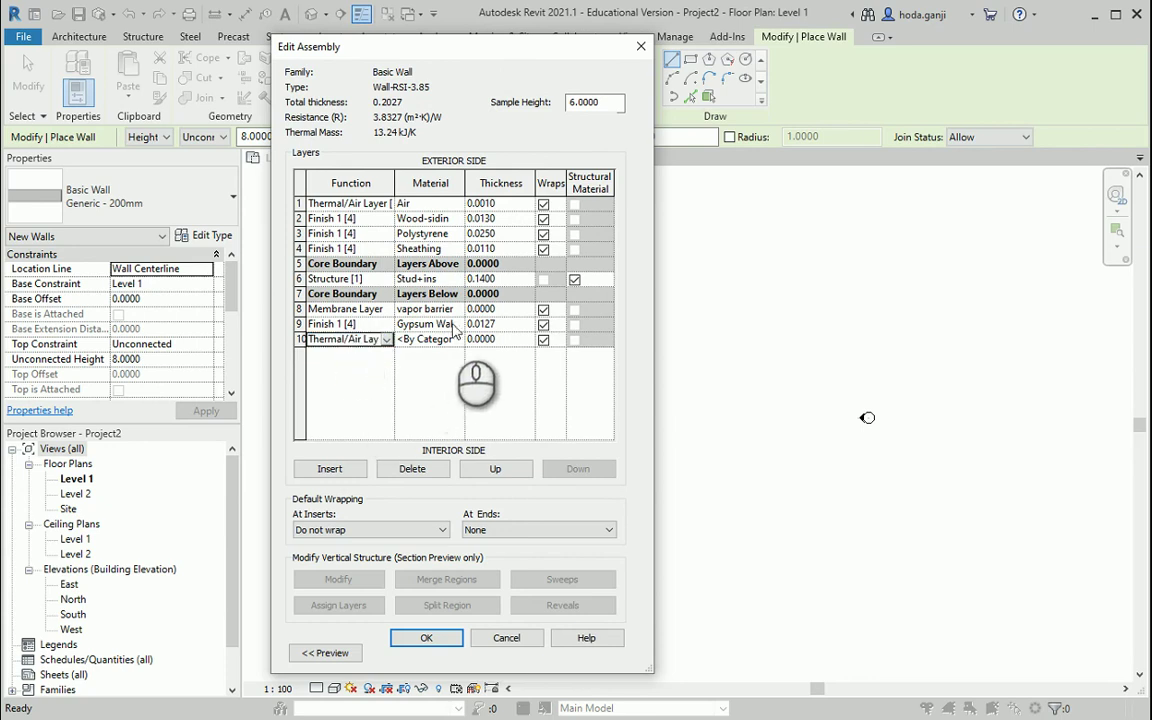
{"action": "left_click", "coordinate": [446, 339]}
{"action": "left_click", "coordinate": [463, 237]}
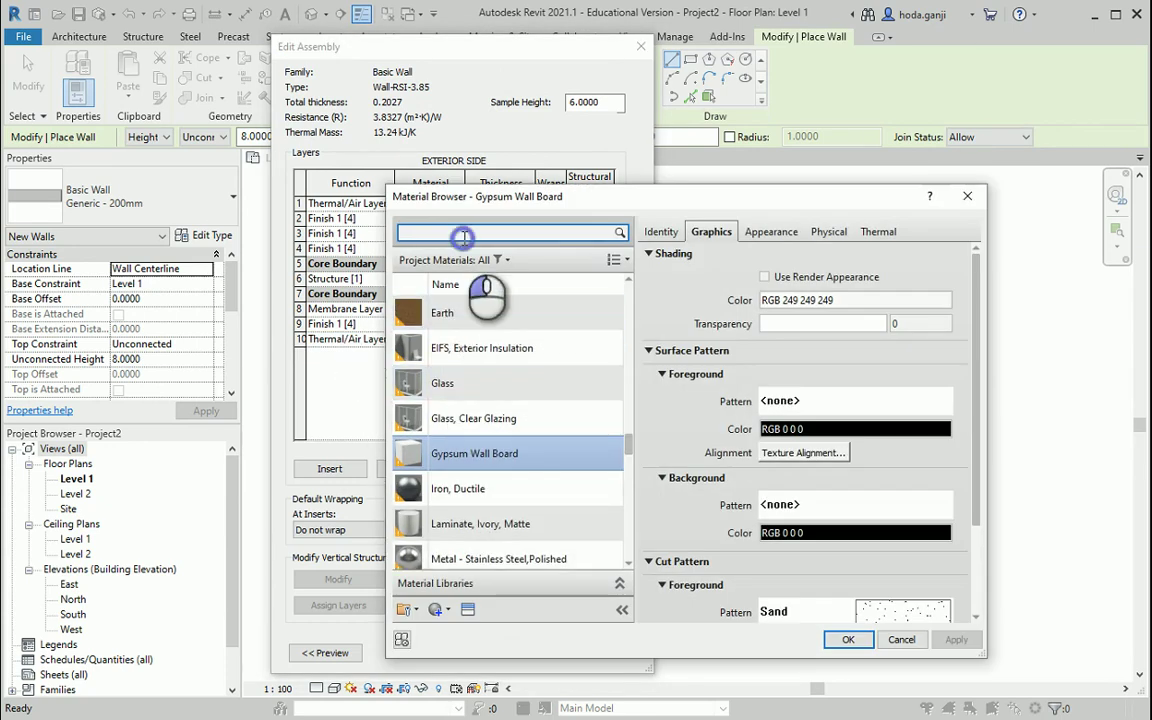
{"action": "type", "text": "air"}
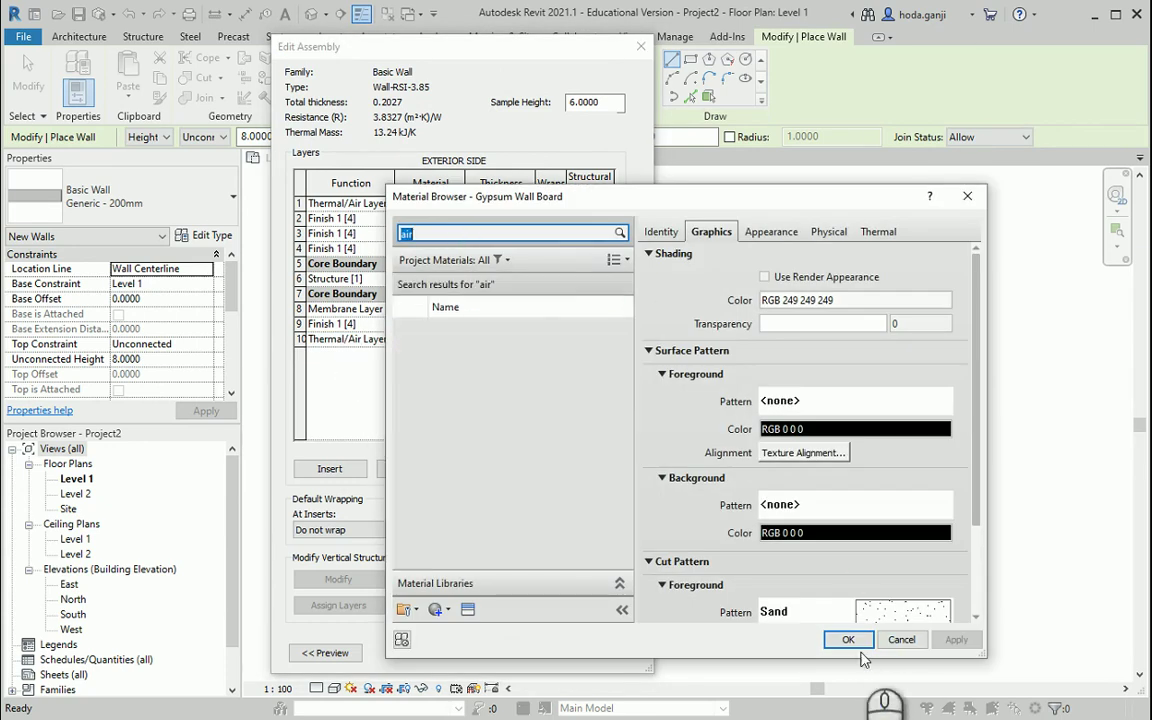
{"action": "left_click", "coordinate": [848, 639]}
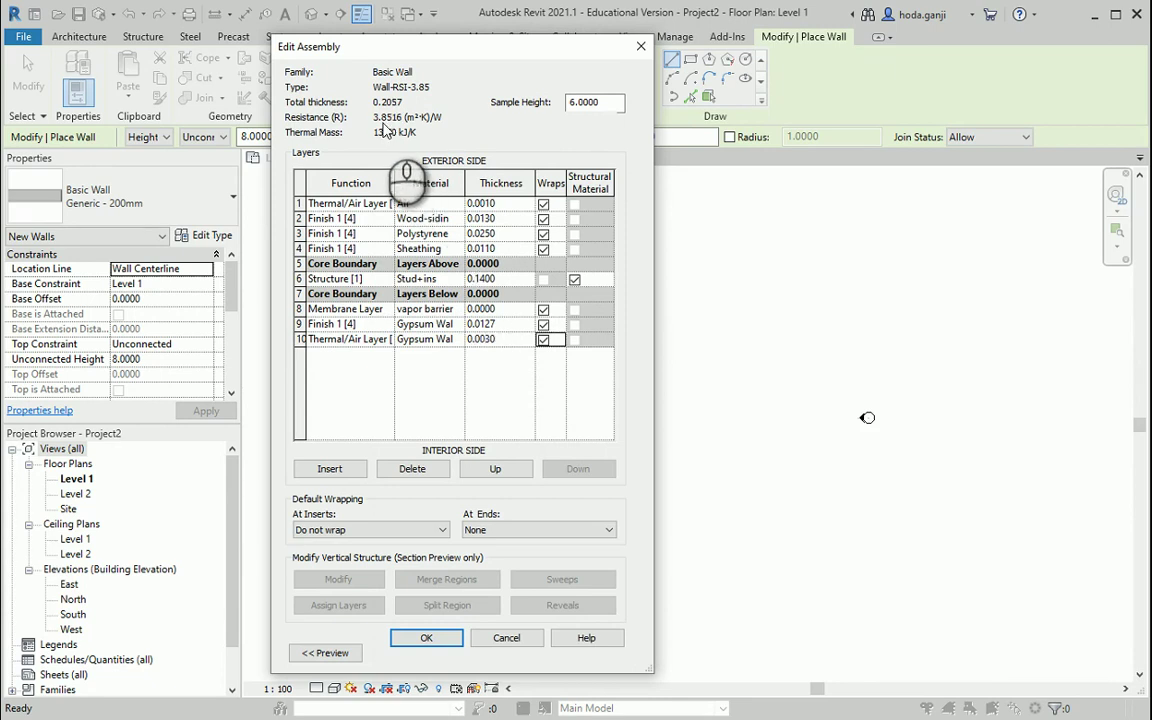
- Try applying the assembly and dismiss the layer function priority error
{"action": "left_click", "coordinate": [426, 637]}
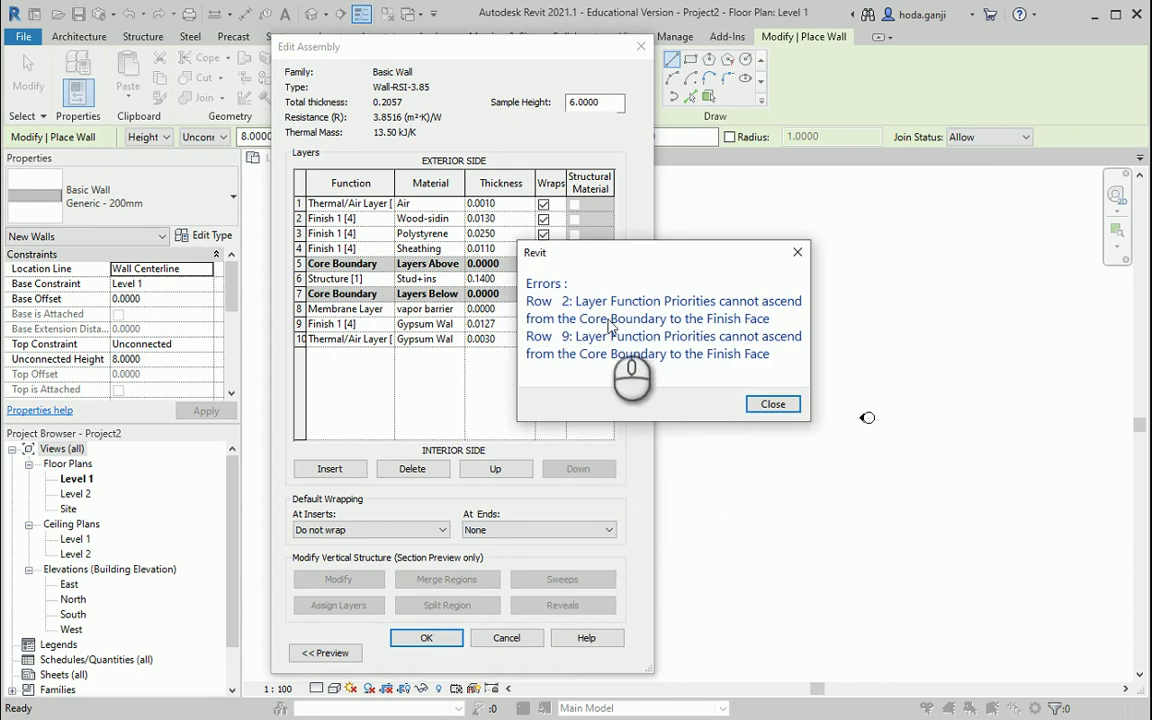
{"action": "left_click_drag", "start_coordinate": [585, 250], "coordinate": [722, 247]}
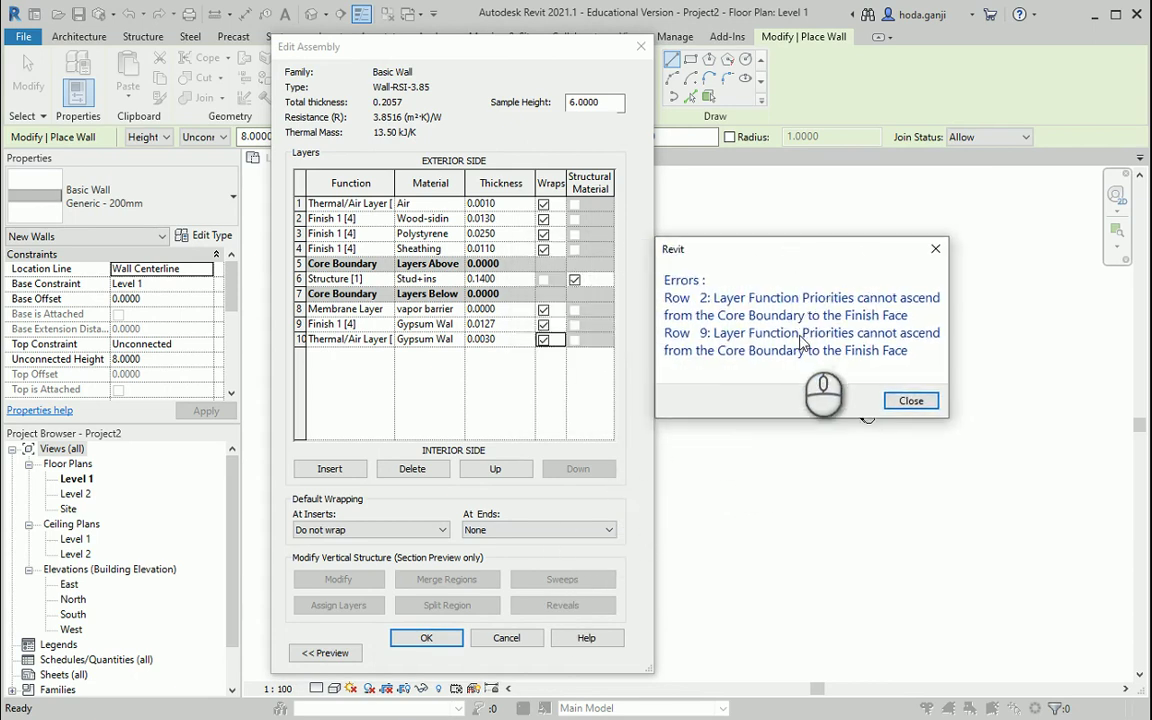
{"action": "left_click", "coordinate": [908, 400]}
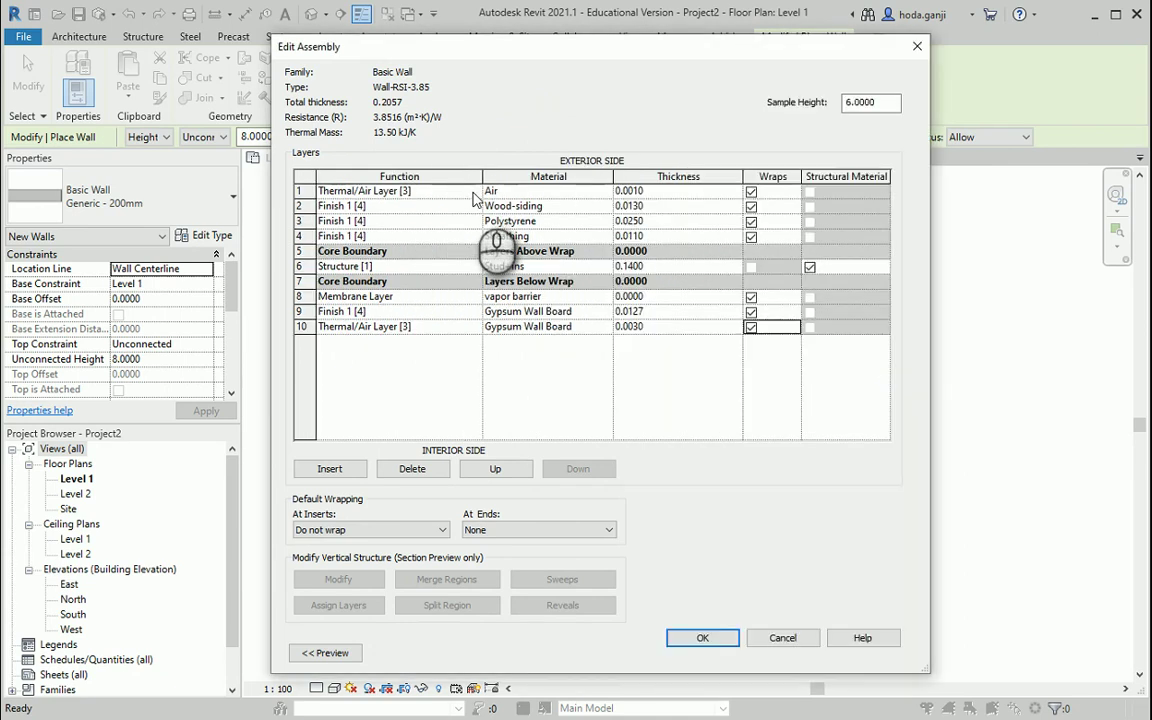
{"action": "left_click", "coordinate": [476, 192]}
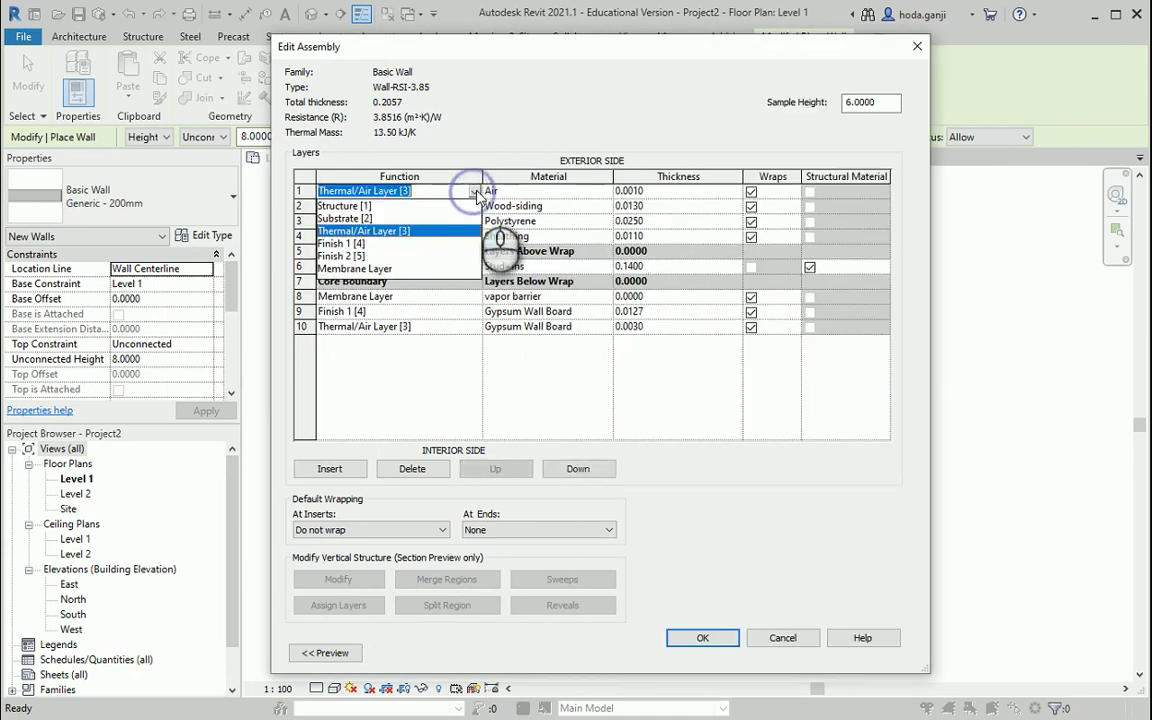
{"action": "left_click", "coordinate": [440, 231]}
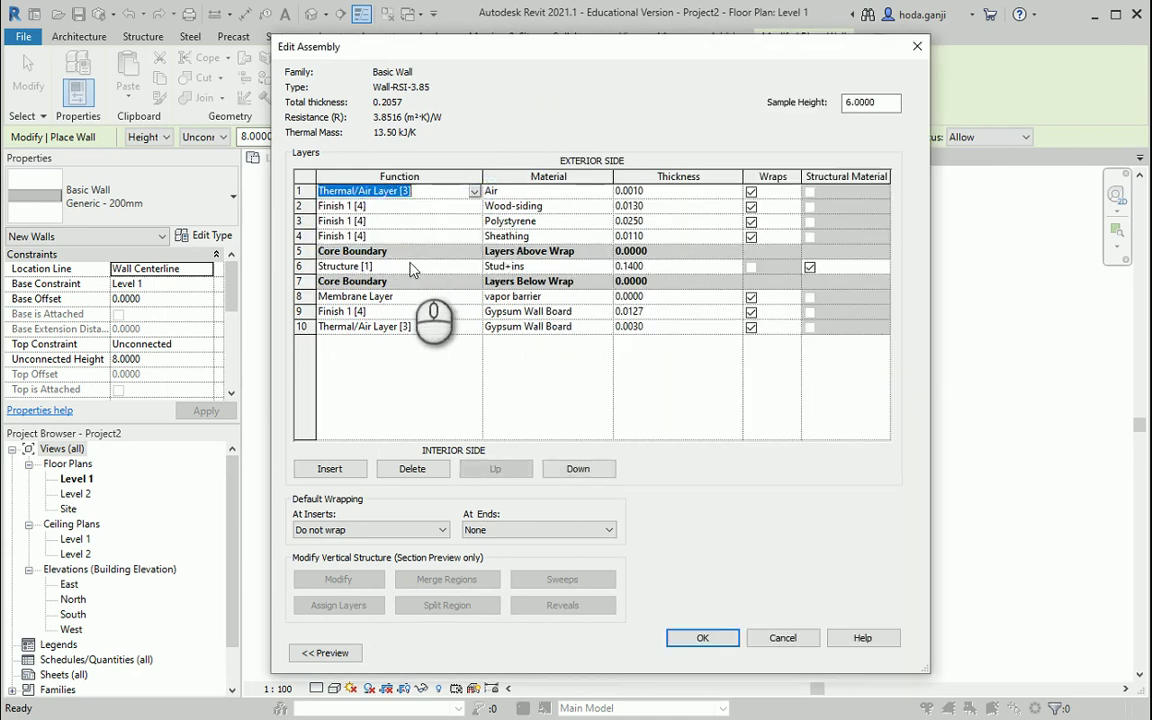
- Set the outer air layer and inner gypsum layer to Finish 2 [5] and confirm the structure
{"action": "left_click", "coordinate": [473, 298]}
{"action": "left_click", "coordinate": [475, 300]}
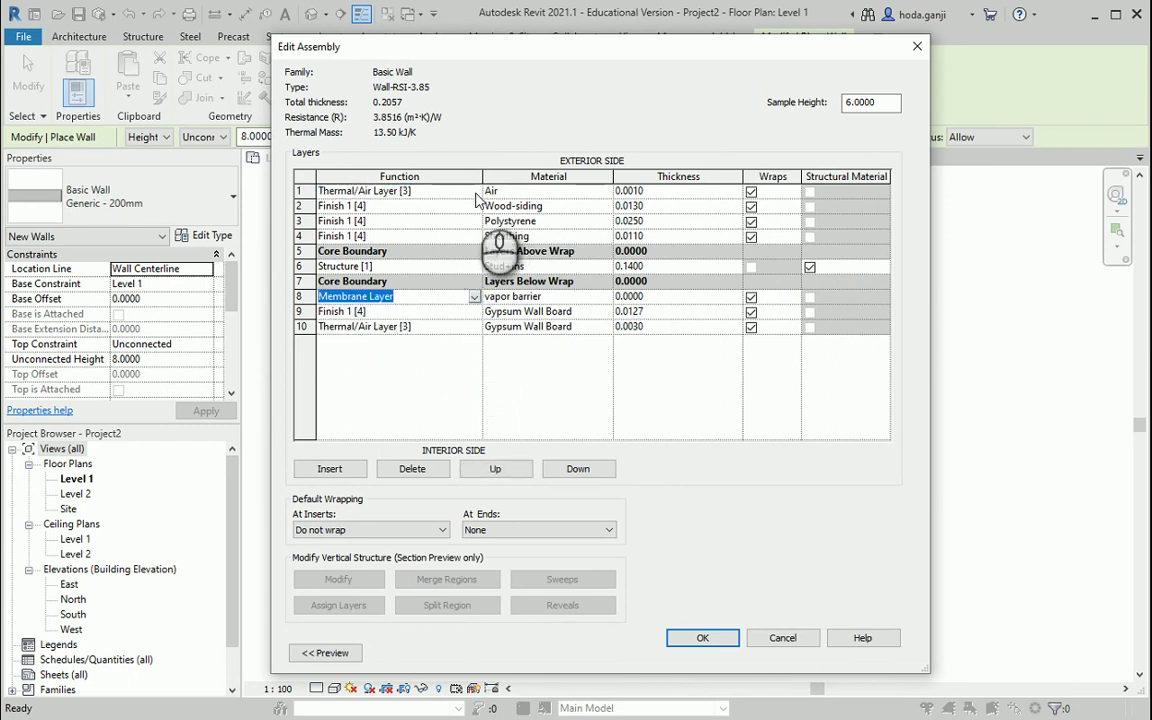
{"action": "left_click", "coordinate": [476, 192]}
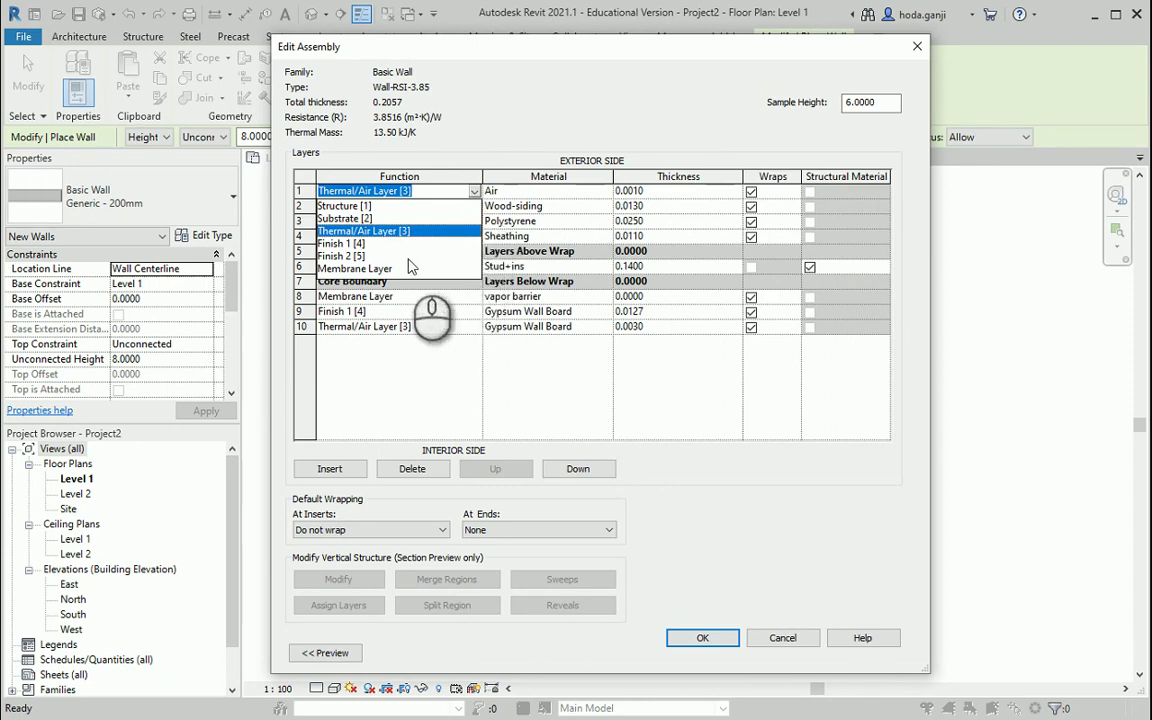
{"action": "left_click", "coordinate": [341, 256]}
{"action": "left_click", "coordinate": [475, 327]}
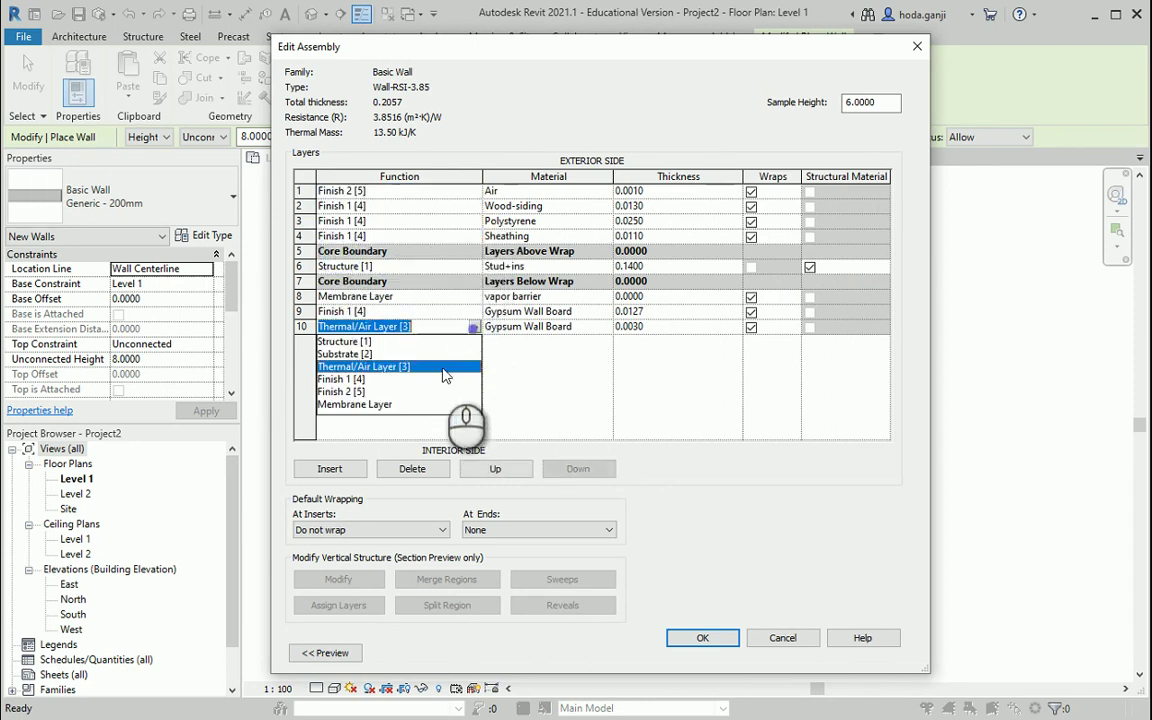
{"action": "left_click", "coordinate": [340, 400]}
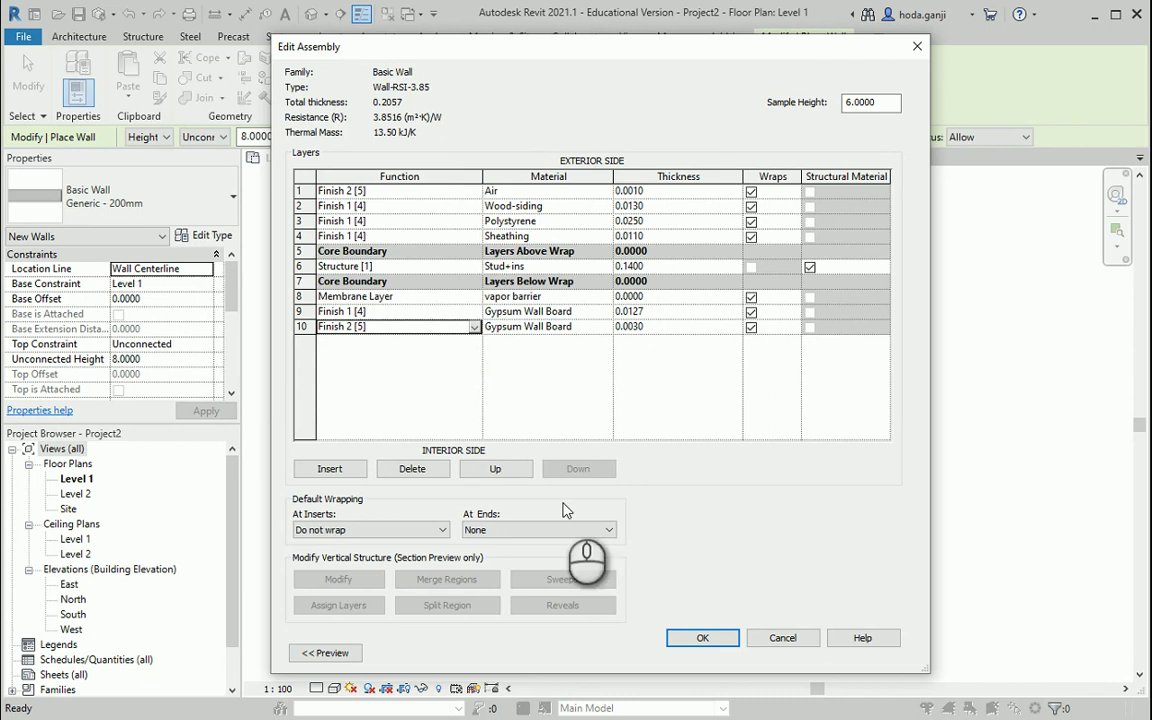
{"action": "left_click", "coordinate": [702, 637]}
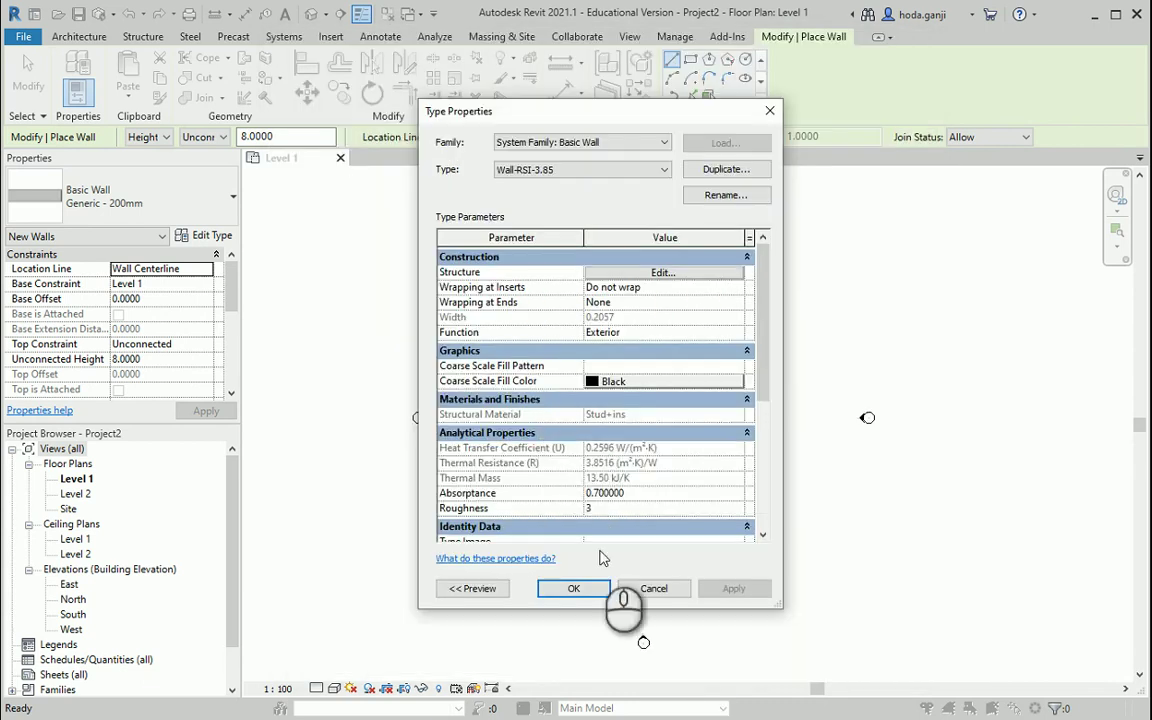
- Accept the type properties and draw one horizontal Wall-RSI-3.85 wall in the Level 1 plan
{"action": "left_click", "coordinate": [585, 588]}
{"action": "left_click", "coordinate": [526, 412]}
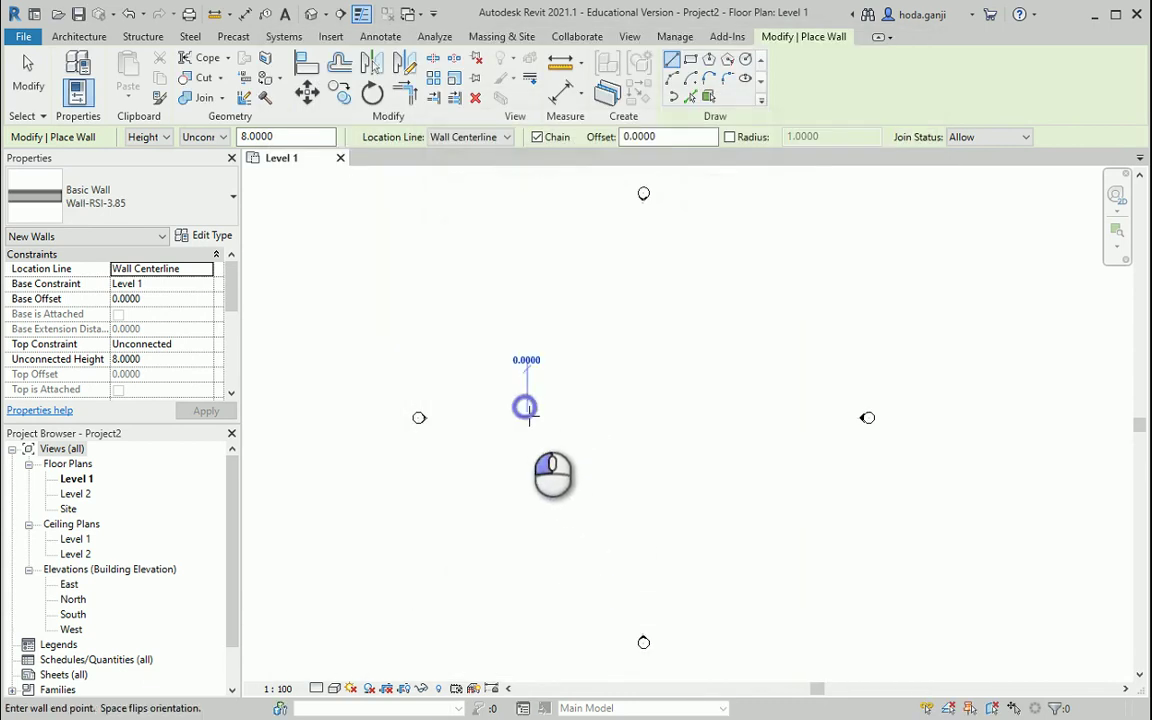
{"action": "left_click", "coordinate": [643, 413]}
{"action": "scroll", "coordinate": [575, 413], "scroll_direction": "up", "scroll_amount": 4}
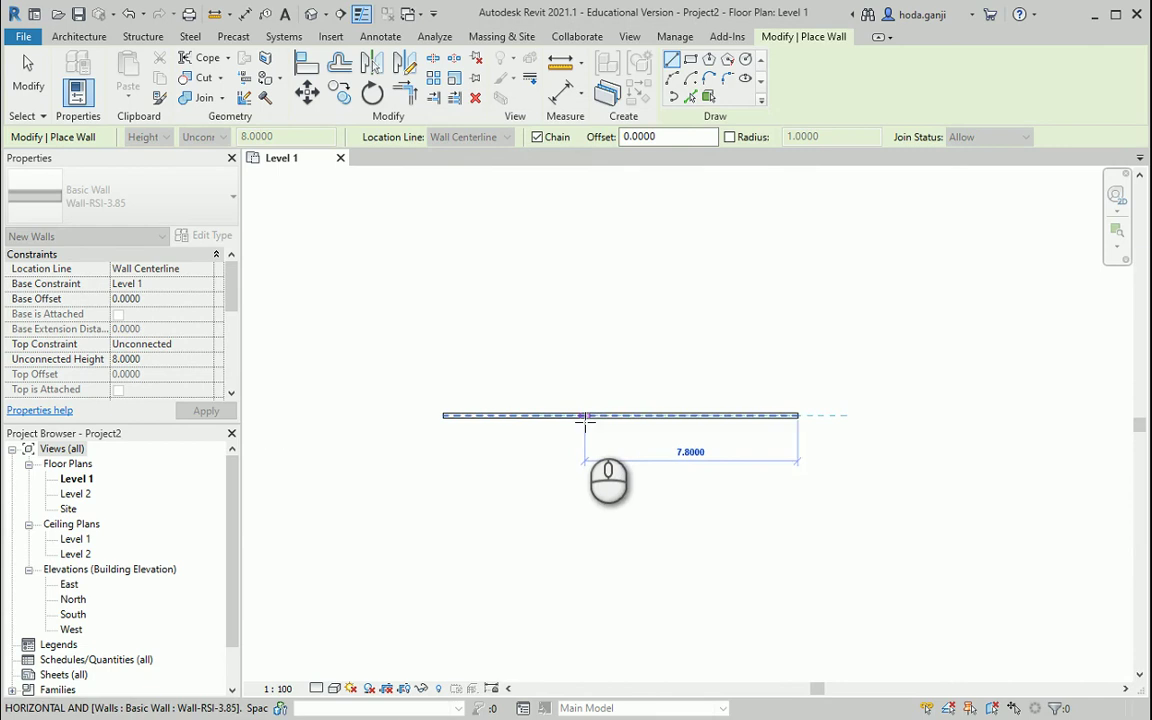
{"action": "key", "text": "Escape"}
{"action": "key", "text": "Escape"}
- Set the plan's Detail Level to Fine to reveal the wall layers
{"action": "left_click", "coordinate": [318, 688]}
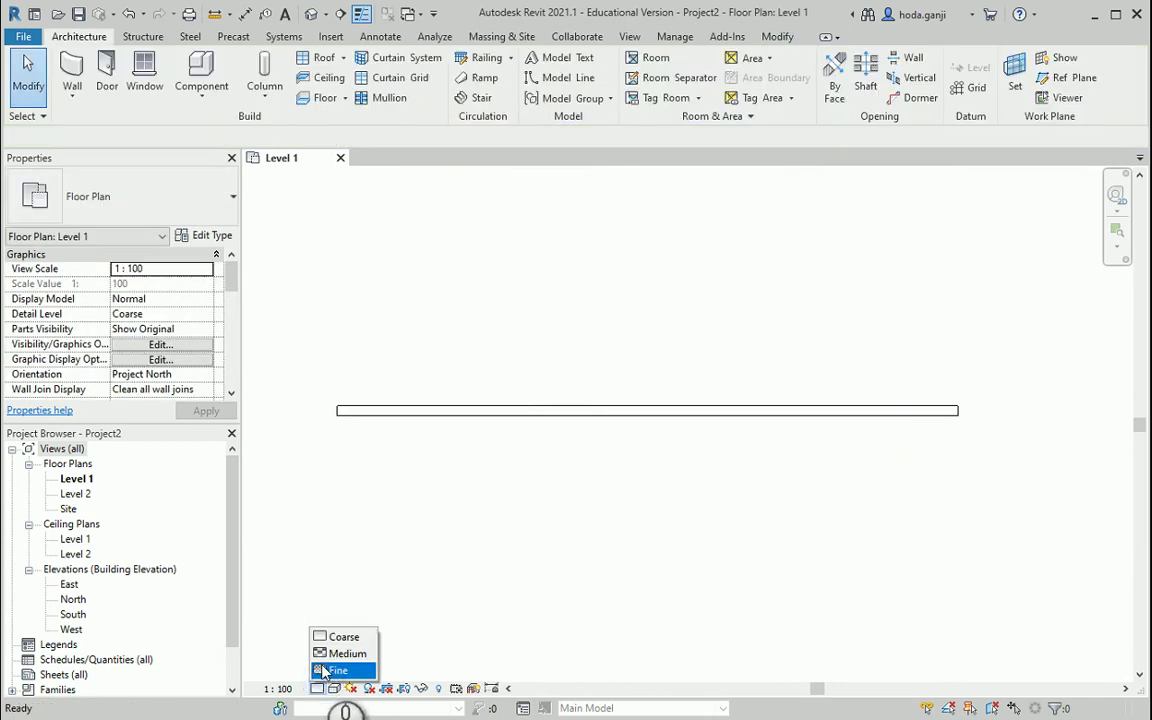
{"action": "left_click", "coordinate": [328, 670]}
{"action": "scroll", "coordinate": [360, 410], "scroll_direction": "up", "scroll_amount": 2}
{"action": "scroll", "coordinate": [330, 420], "scroll_direction": "up", "scroll_amount": 3}
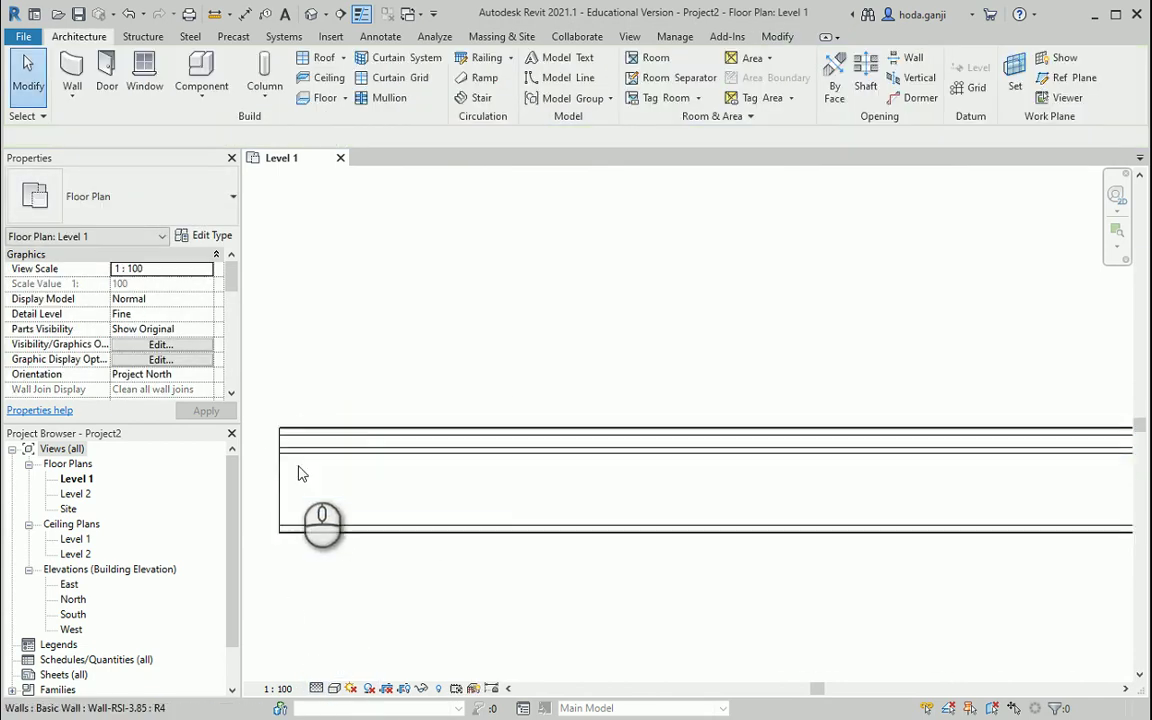
{"action": "scroll", "coordinate": [542, 255], "scroll_direction": "down", "scroll_amount": 2}
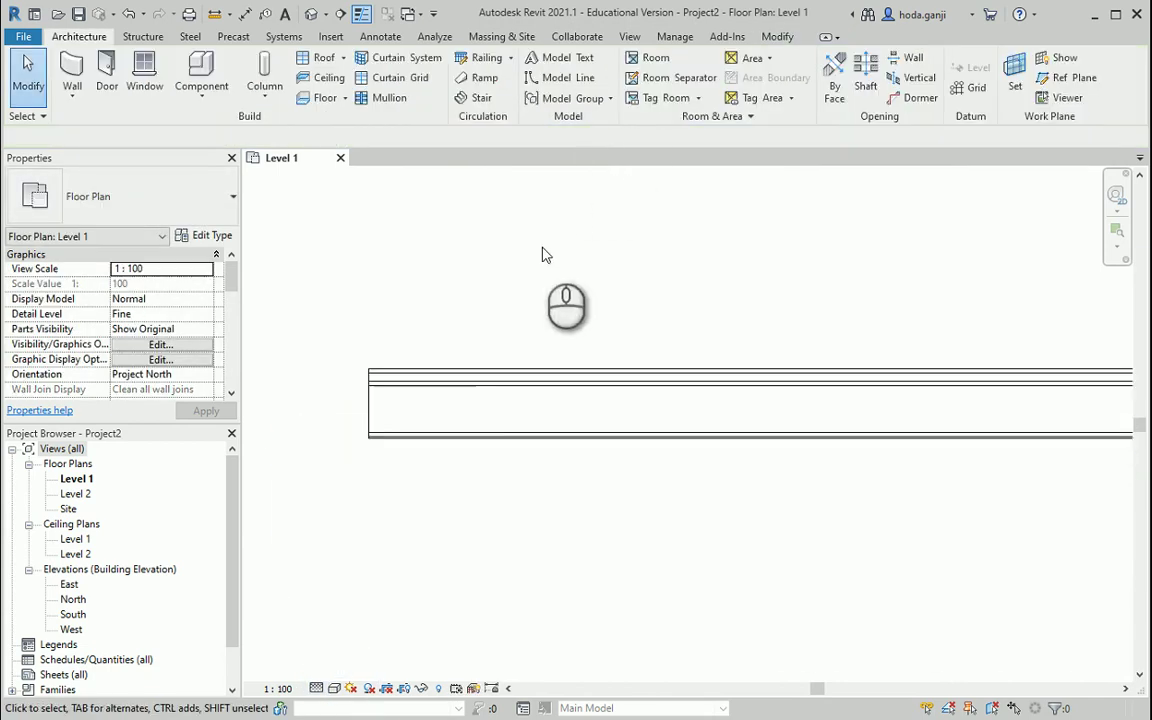
{"action": "left_click", "coordinate": [629, 36]}
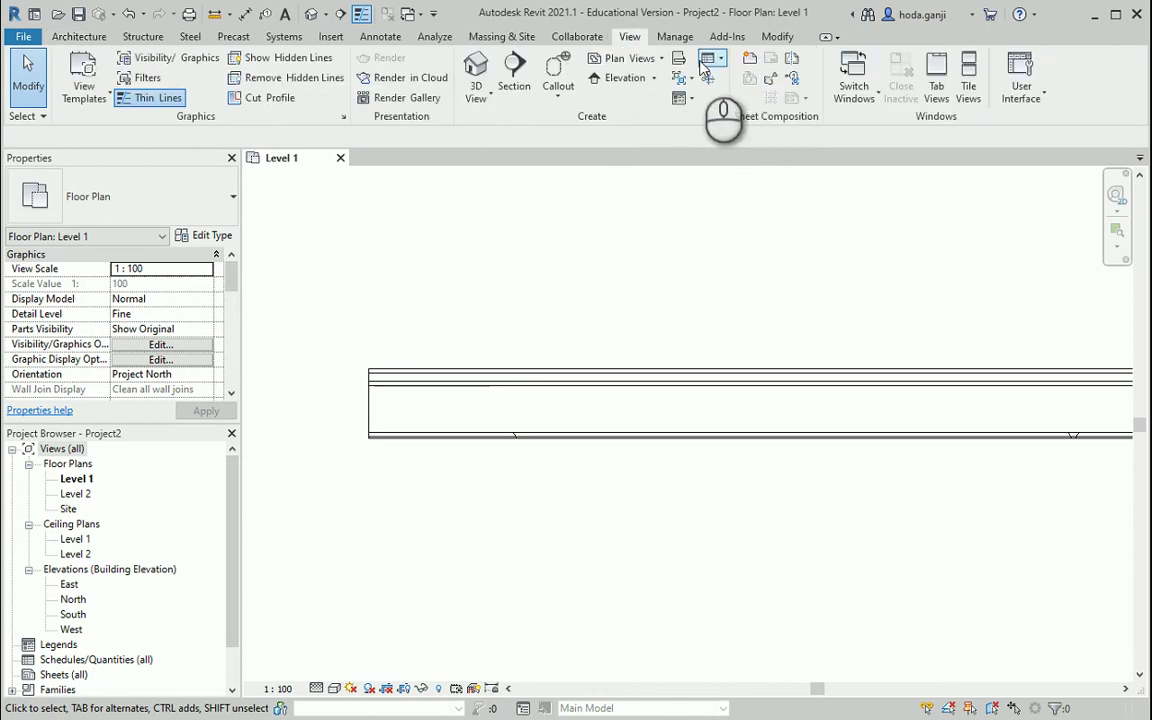
- Start a new Schedules/Quantities view with Walls as the category
{"action": "left_click", "coordinate": [710, 58]}
{"action": "left_click", "coordinate": [745, 85]}
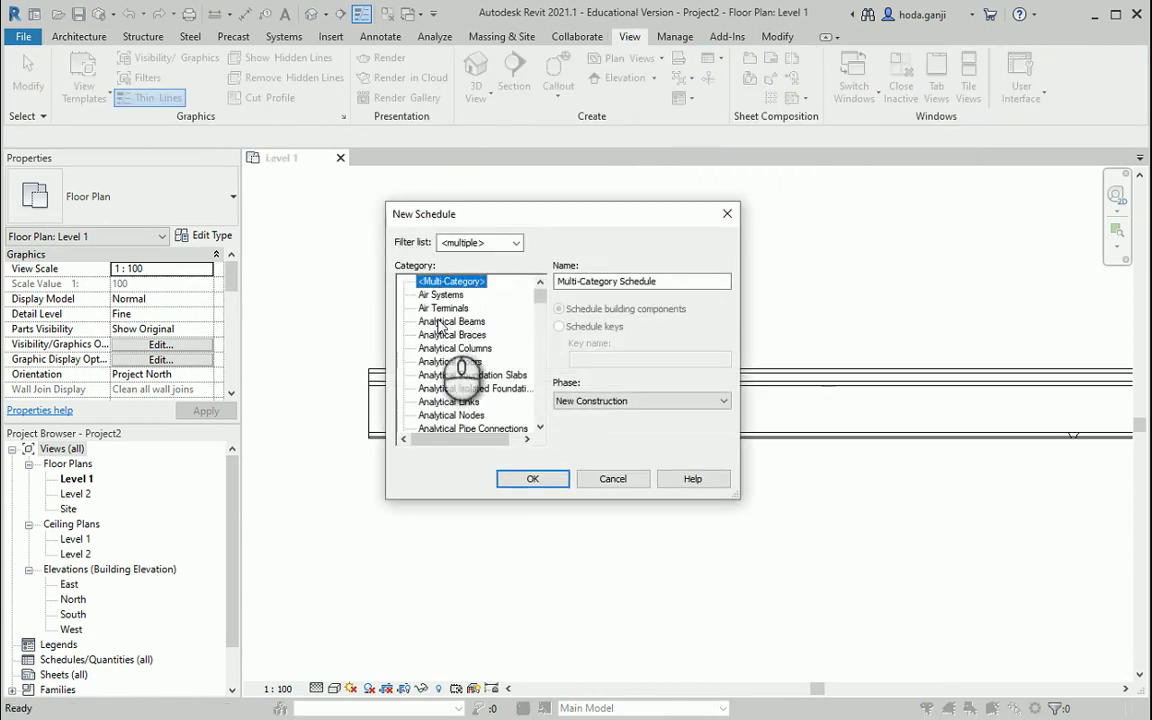
{"action": "scroll", "coordinate": [438, 330], "scroll_direction": "down", "scroll_amount": 15}
{"action": "left_click", "coordinate": [429, 401]}
{"action": "scroll", "coordinate": [438, 335], "scroll_direction": "down", "scroll_amount": 1}
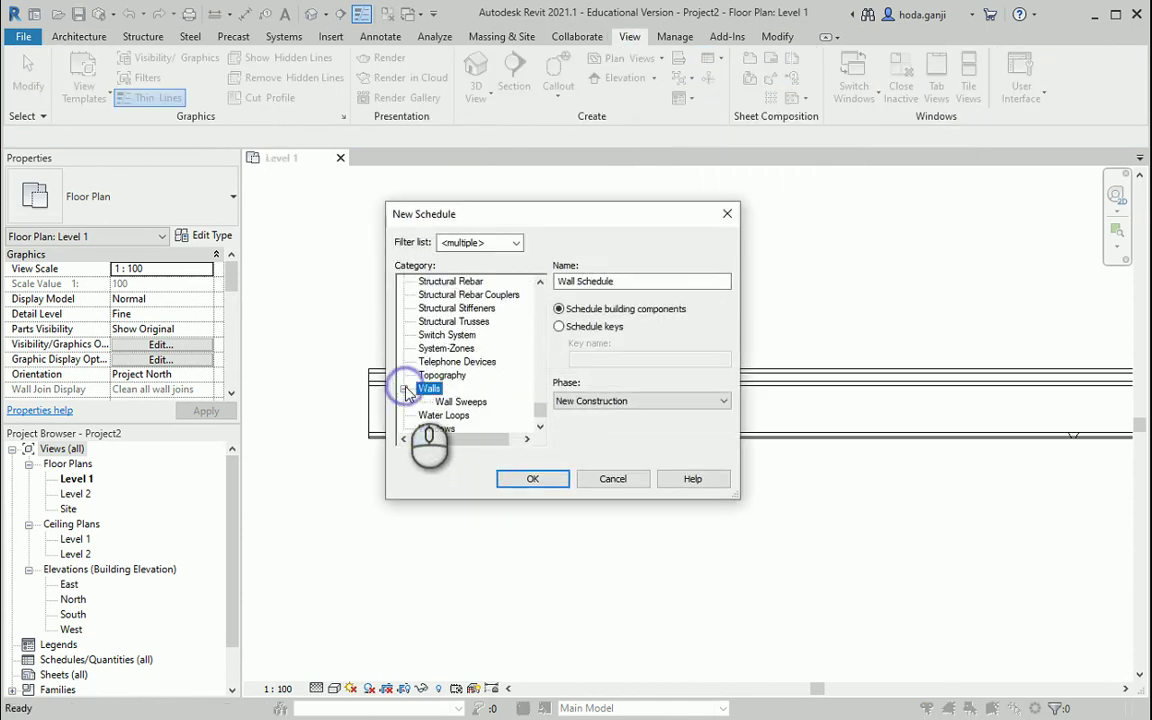
{"action": "left_click", "coordinate": [533, 479]}
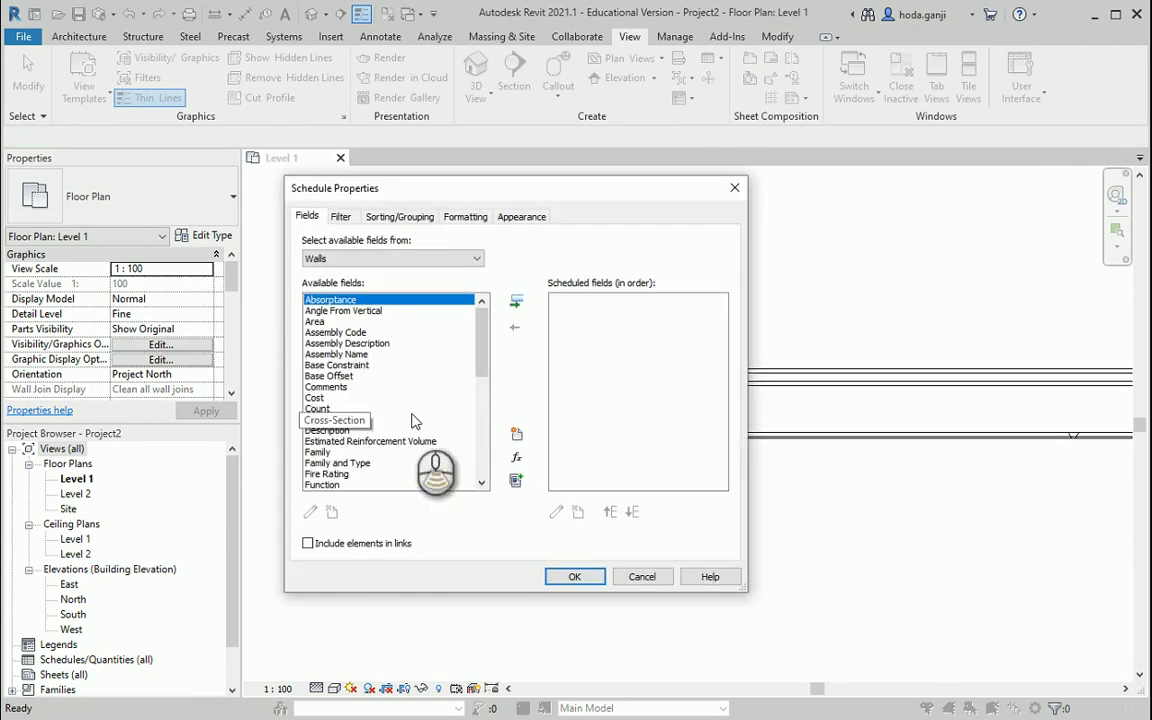
- Add Area and Thermal Resistance (R) fields to the Wall Schedule, then return to Level 1
{"action": "scroll", "coordinate": [415, 421], "scroll_direction": "down", "scroll_amount": 2}
{"action": "scroll", "coordinate": [415, 421], "scroll_direction": "up", "scroll_amount": 2}
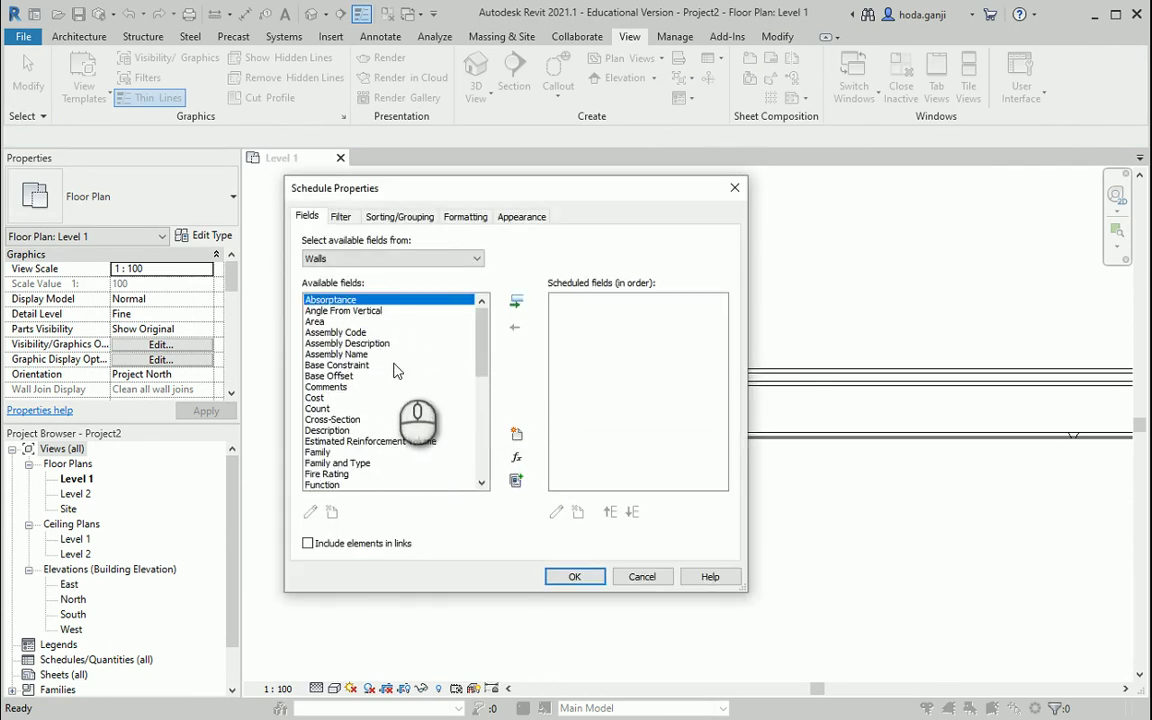
{"action": "left_click", "coordinate": [322, 321]}
{"action": "left_click", "coordinate": [521, 301]}
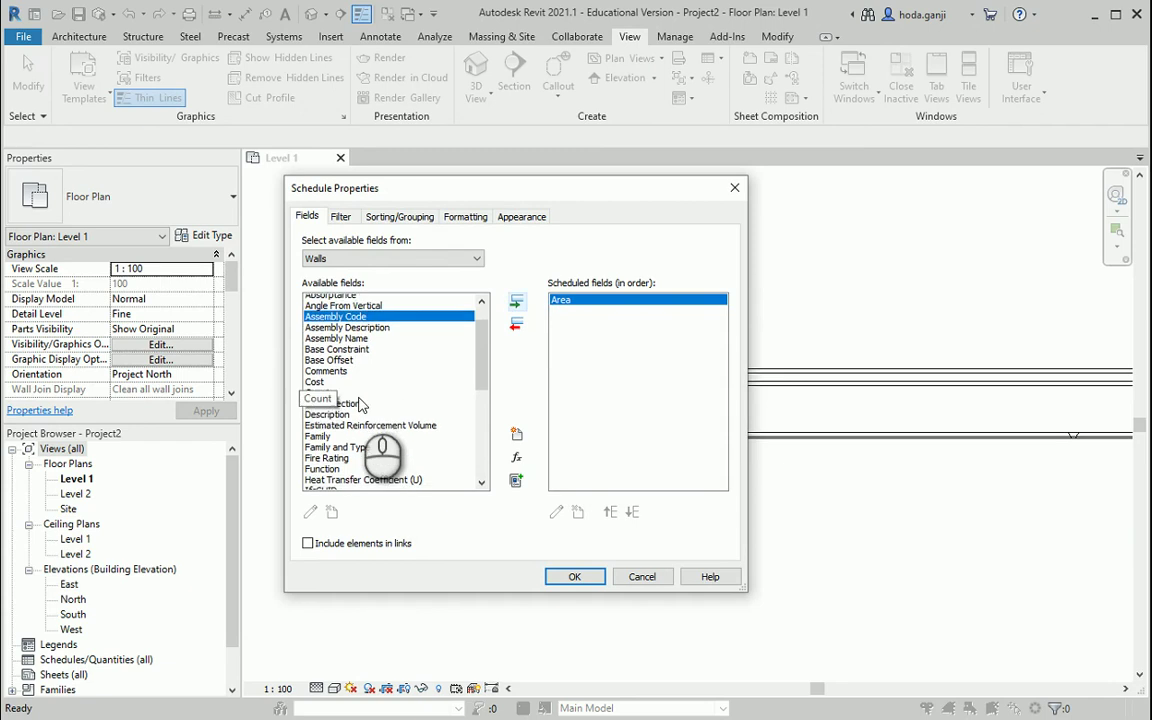
{"action": "scroll", "coordinate": [380, 430], "scroll_direction": "down", "scroll_amount": 1}
{"action": "scroll", "coordinate": [385, 424], "scroll_direction": "down", "scroll_amount": 7}
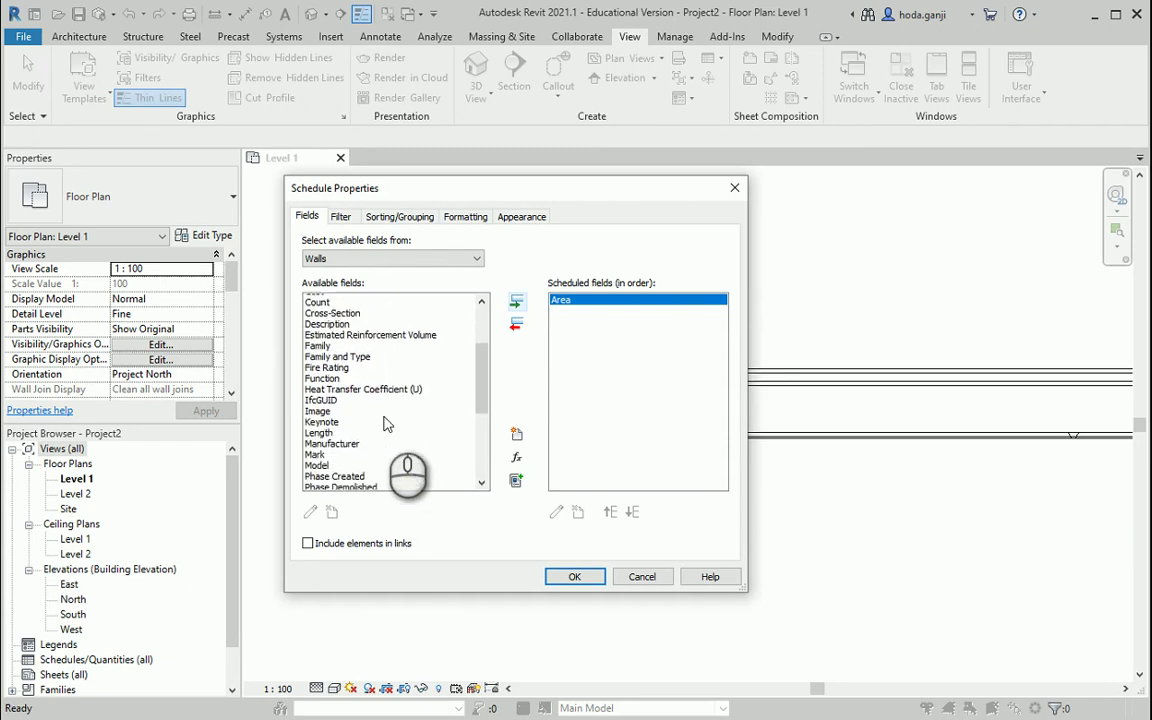
{"action": "left_click", "coordinate": [370, 365]}
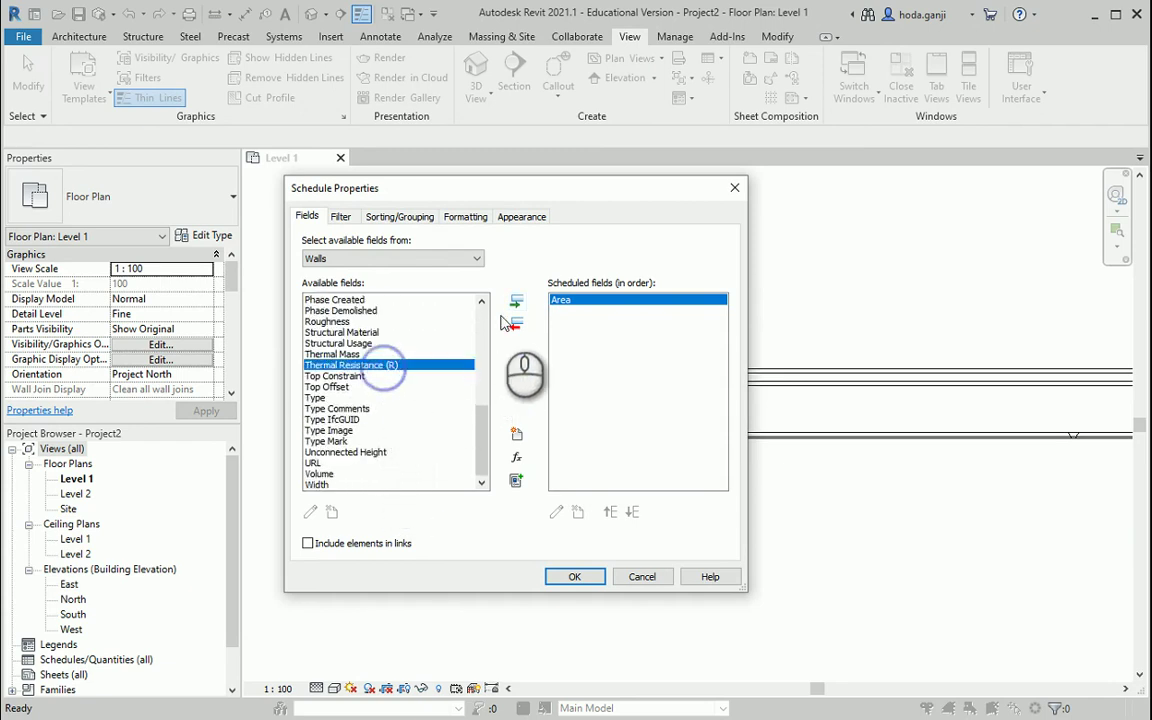
{"action": "left_click", "coordinate": [516, 301]}
{"action": "left_click", "coordinate": [576, 574]}
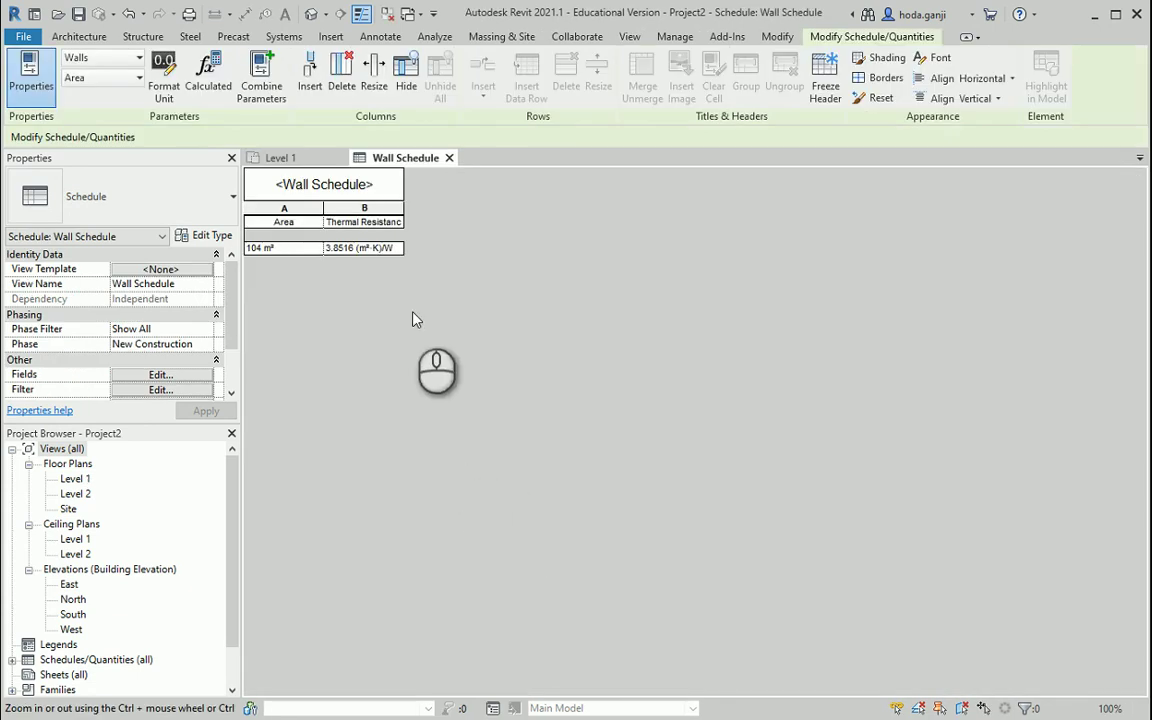
{"action": "scroll", "coordinate": [416, 319], "scroll_direction": "up", "scroll_amount": 5, "text": "ctrl"}
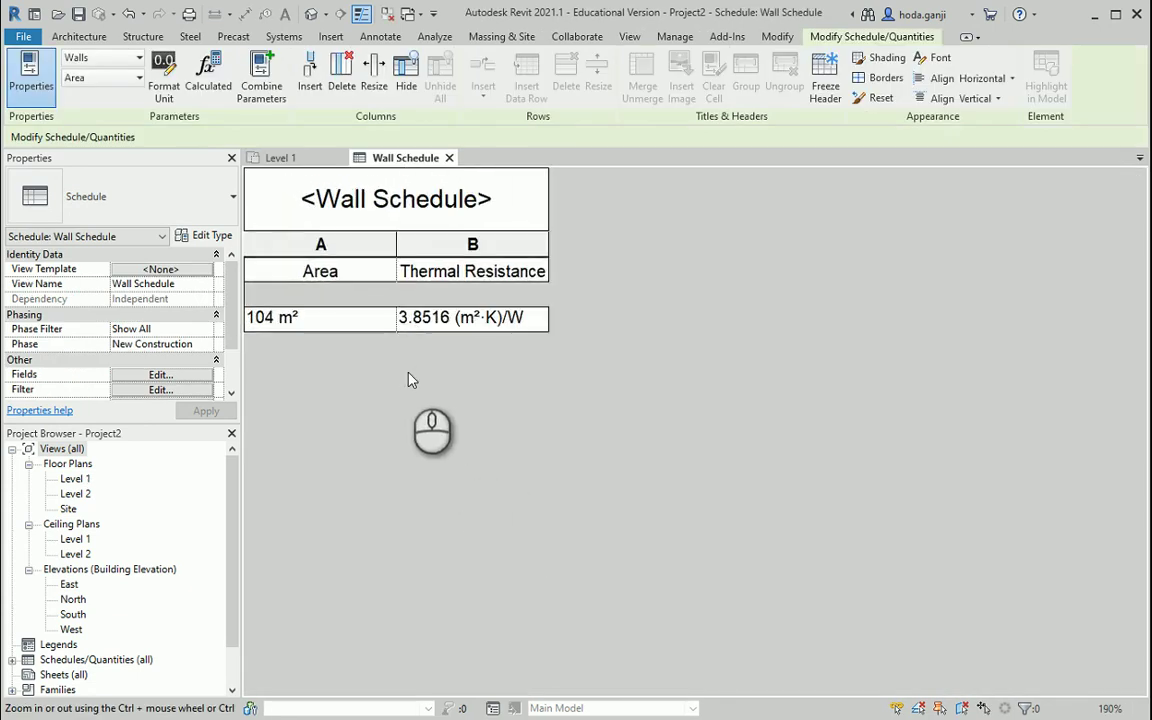
{"action": "left_click", "coordinate": [300, 162]}
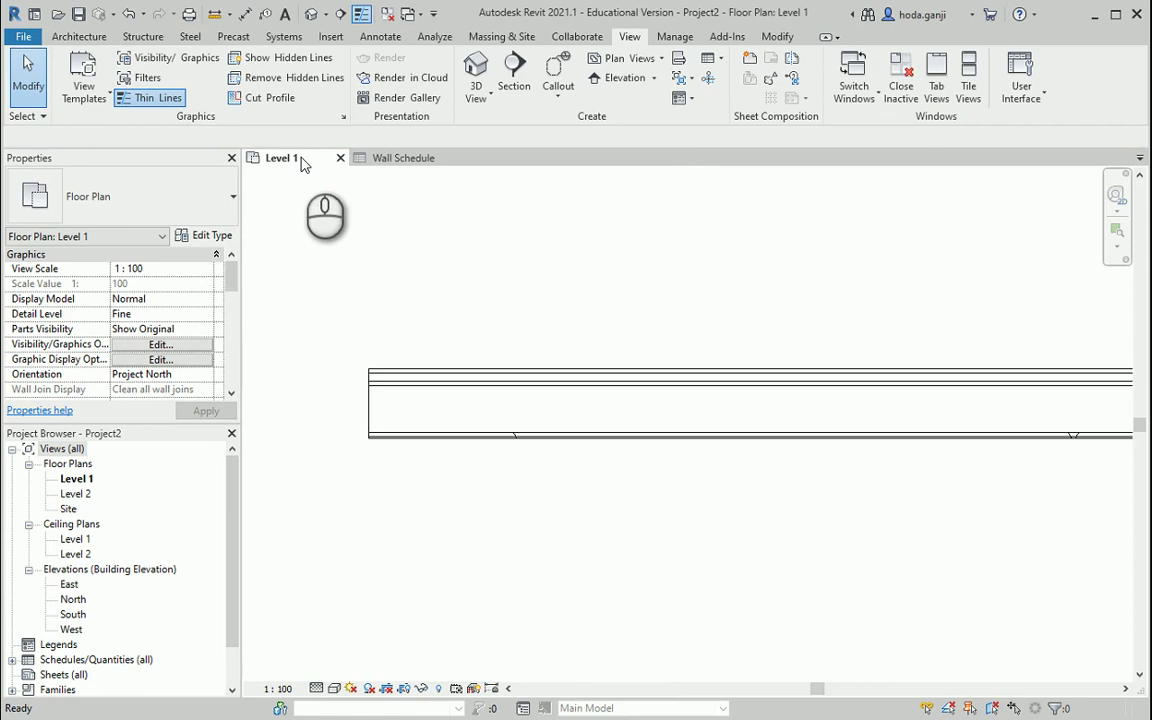
- Tile Level 1 and the Wall Schedule with WT, zoom the plan, and glance at the detail image
{"action": "key", "text": "w"}
{"action": "key", "text": "t"}
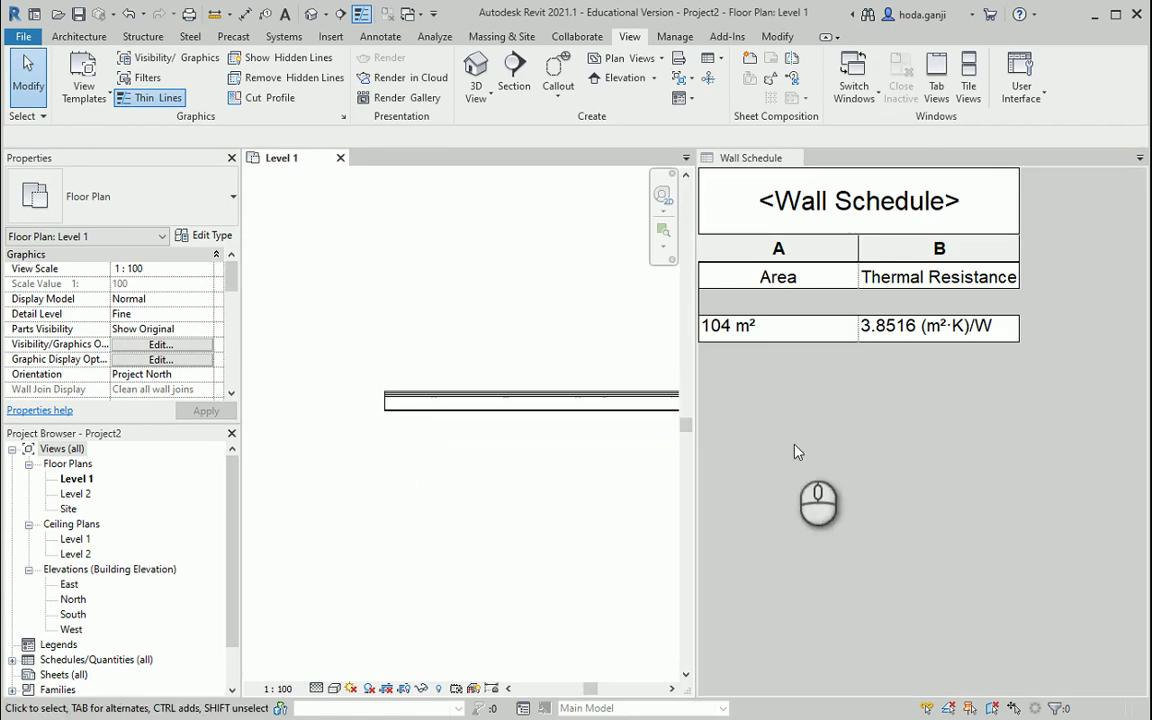
{"action": "scroll", "coordinate": [458, 219], "scroll_direction": "down", "scroll_amount": 3}
{"action": "scroll", "coordinate": [612, 296], "scroll_direction": "up", "scroll_amount": 1}
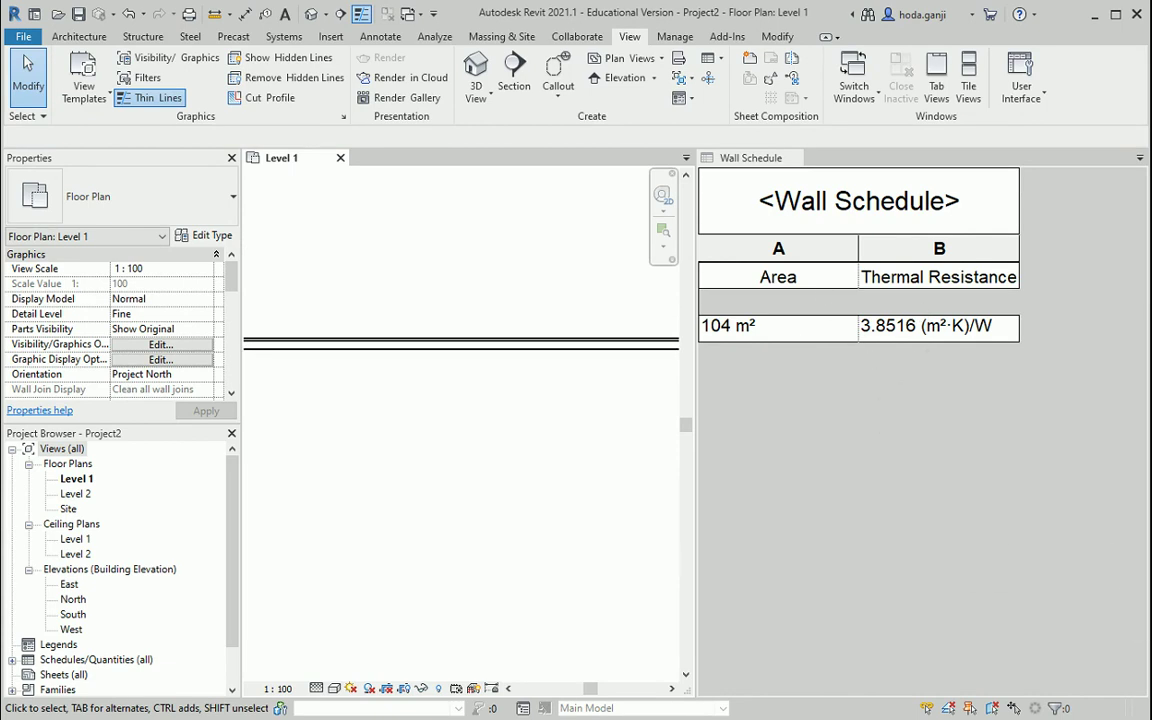
{"action": "key", "text": "alt+Tab"}
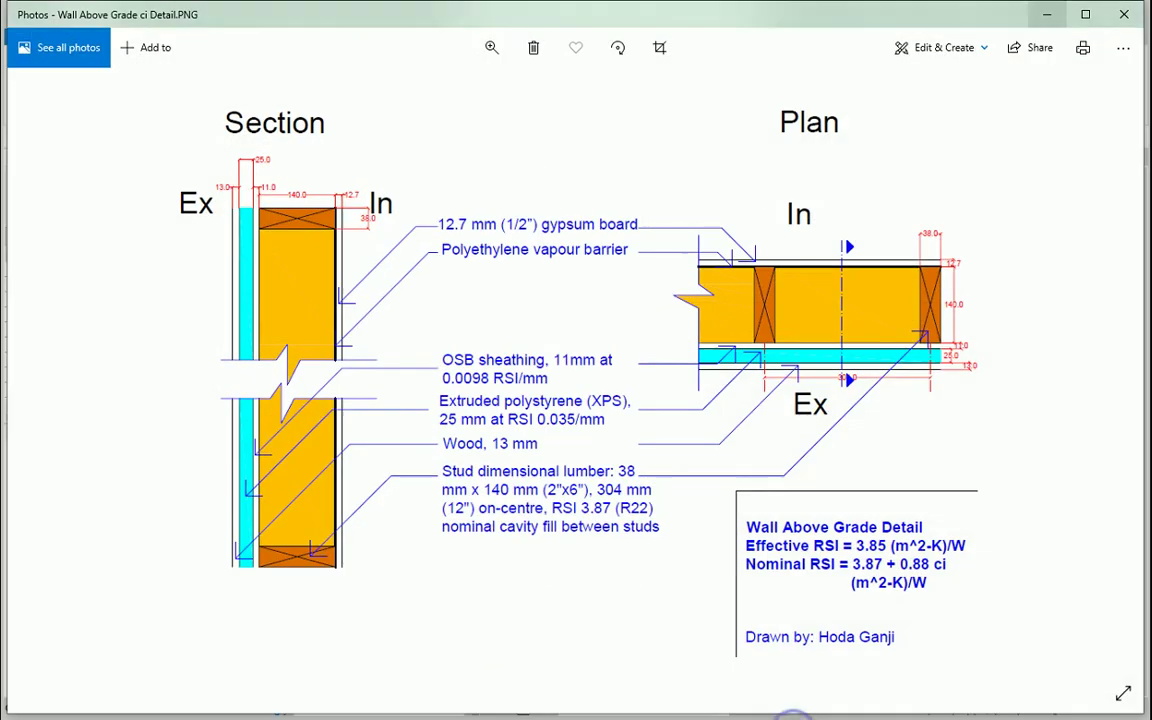
{"action": "key", "text": "alt+Tab"}
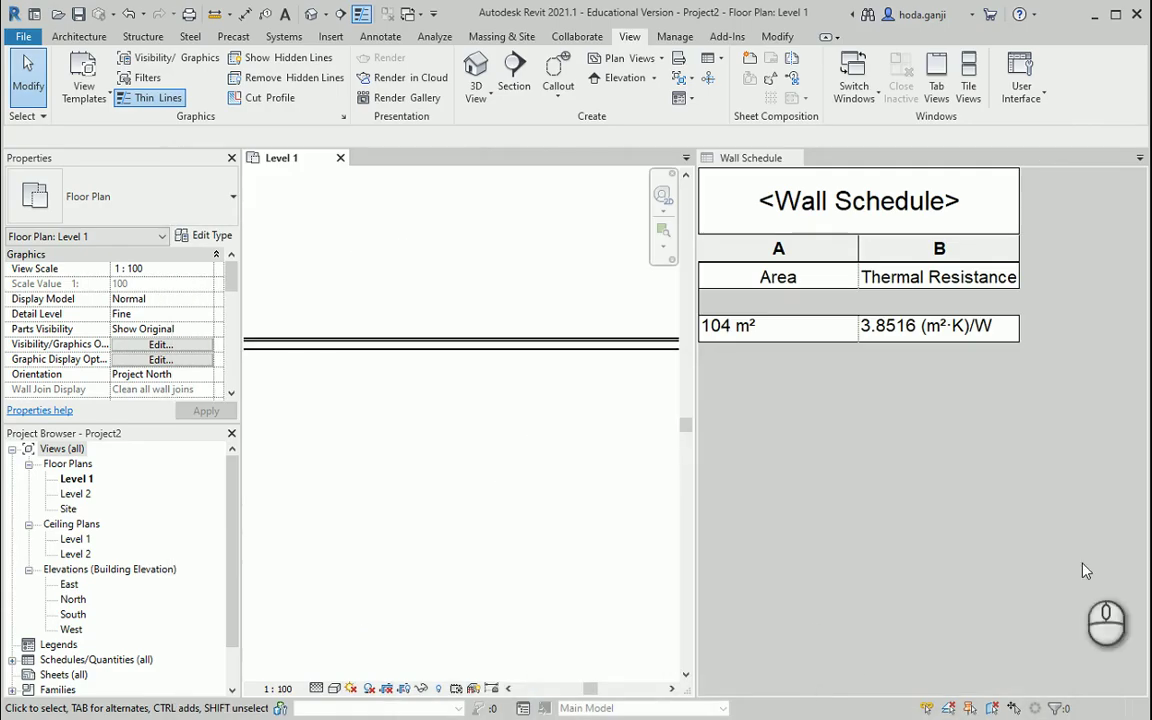